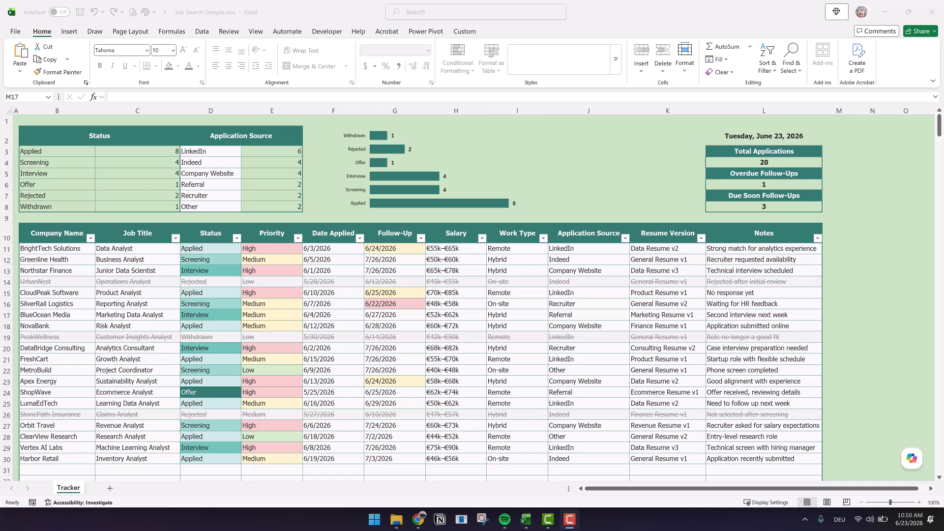
# Examine the status, priority, application source and work type dropdown options in the sample tracker's BrightTech Solutions and CloudPeak Software rows
pyautogui.click(237, 249)
pyautogui.click(245, 249)
pyautogui.click(246, 251)
pyautogui.click(295, 250)
pyautogui.click(306, 250)
pyautogui.click(307, 250)
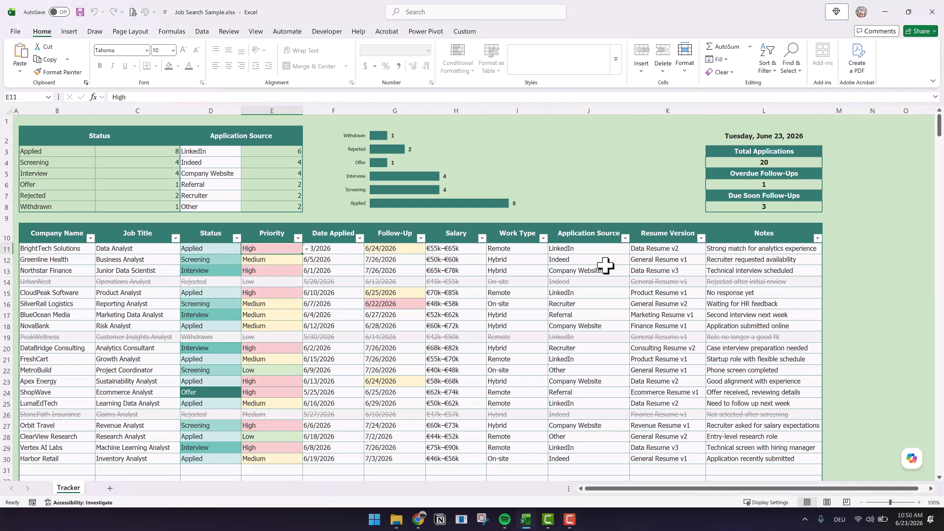
pyautogui.click(618, 250)
pyautogui.click(544, 252)
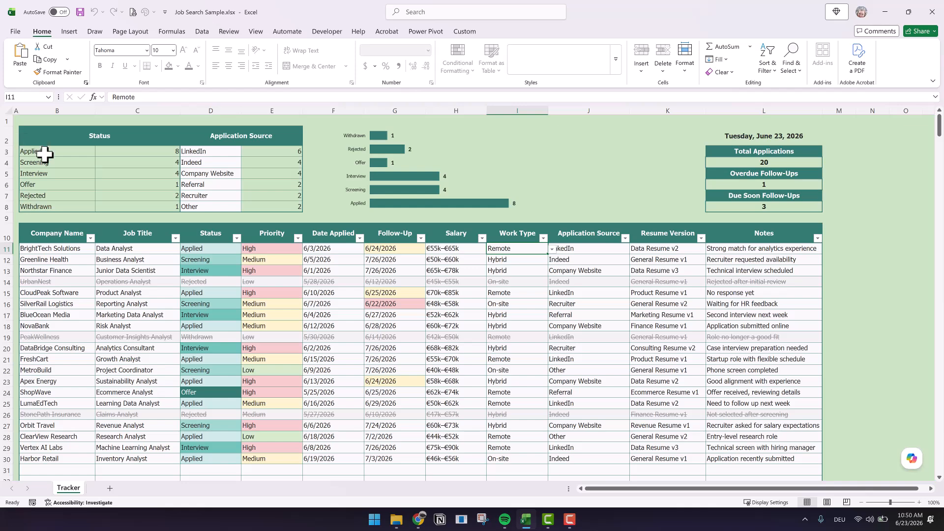
pyautogui.click(42, 292)
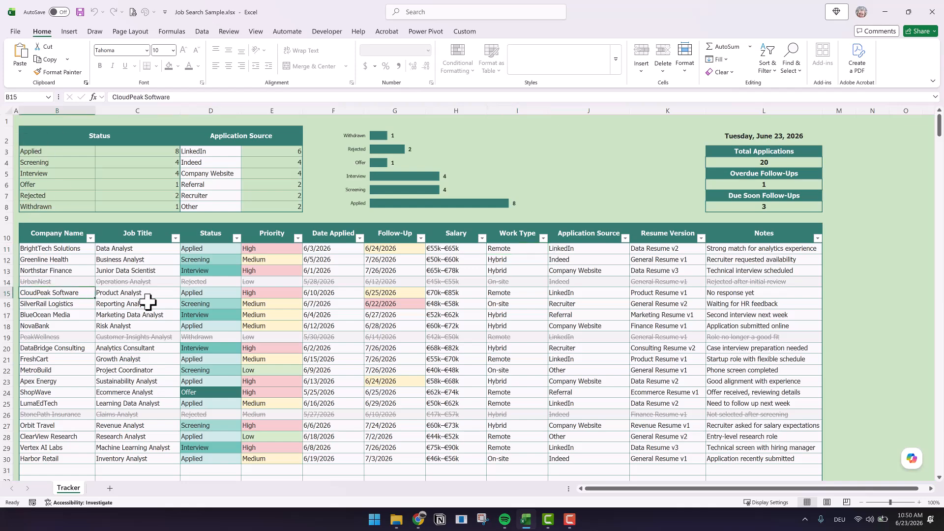
pyautogui.click(226, 292)
pyautogui.click(245, 294)
pyautogui.click(295, 294)
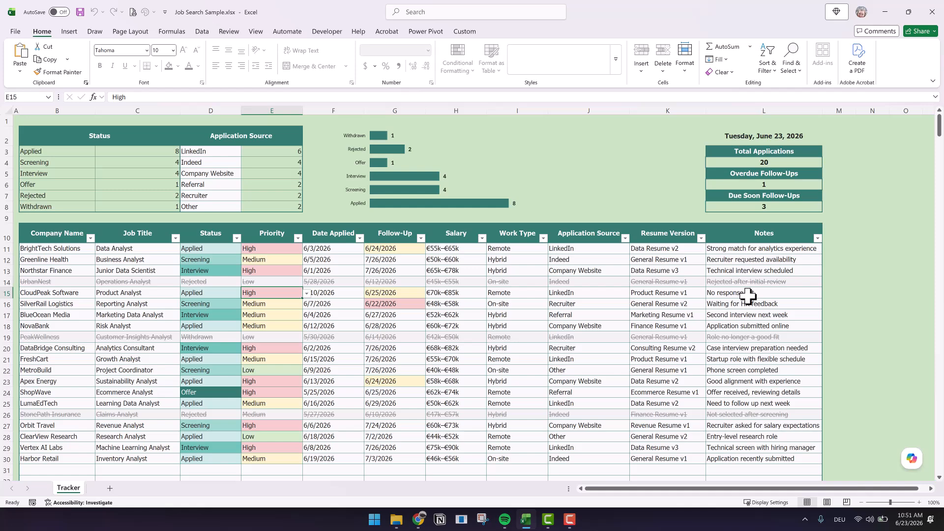
# Create a new blank workbook and set the height of all rows to 17
pyautogui.hotkey('ctrl', 'n')
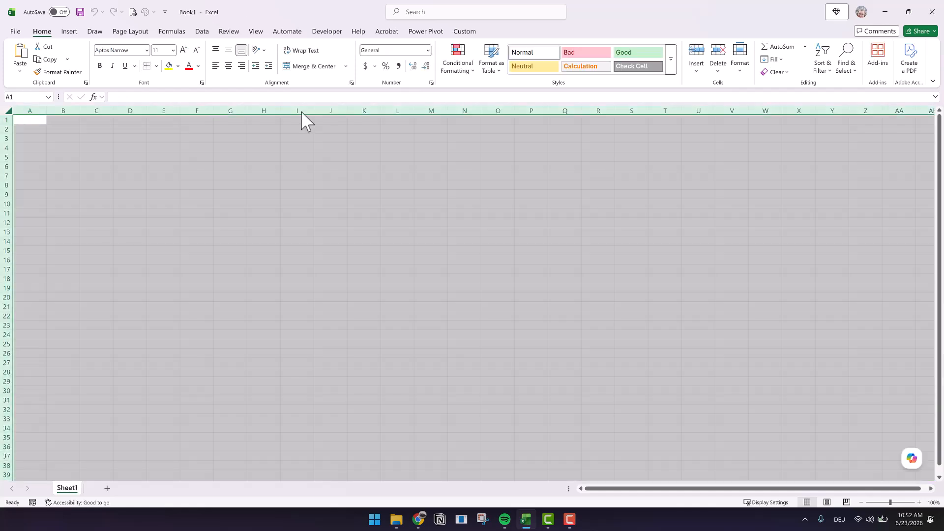
pyautogui.click(748, 74)
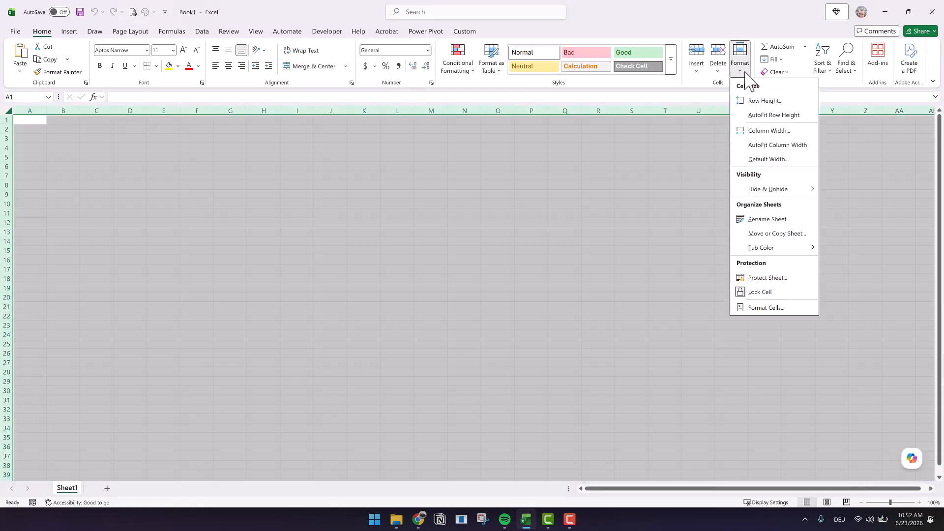
pyautogui.click(760, 100)
pyautogui.write('17')
pyautogui.press('Return')
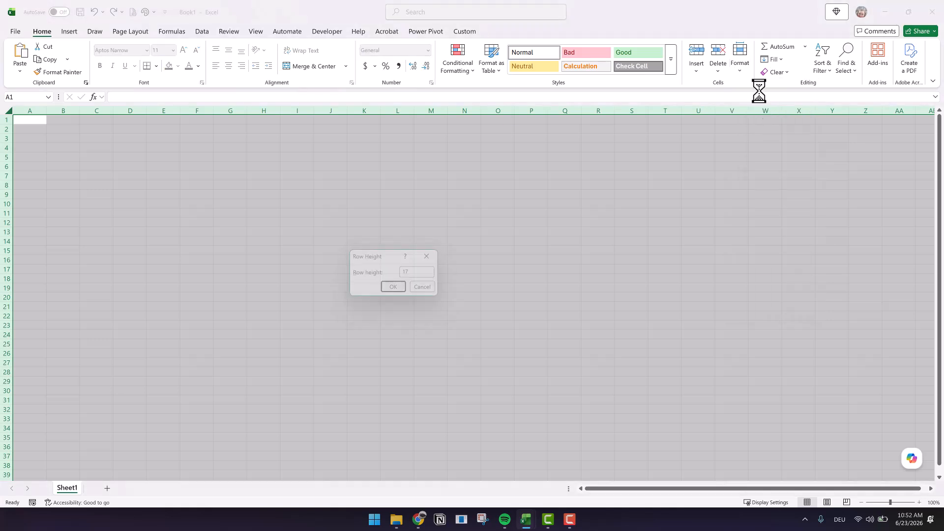
# Set the height of rows 2 and 10 to 30
pyautogui.click(6, 132)
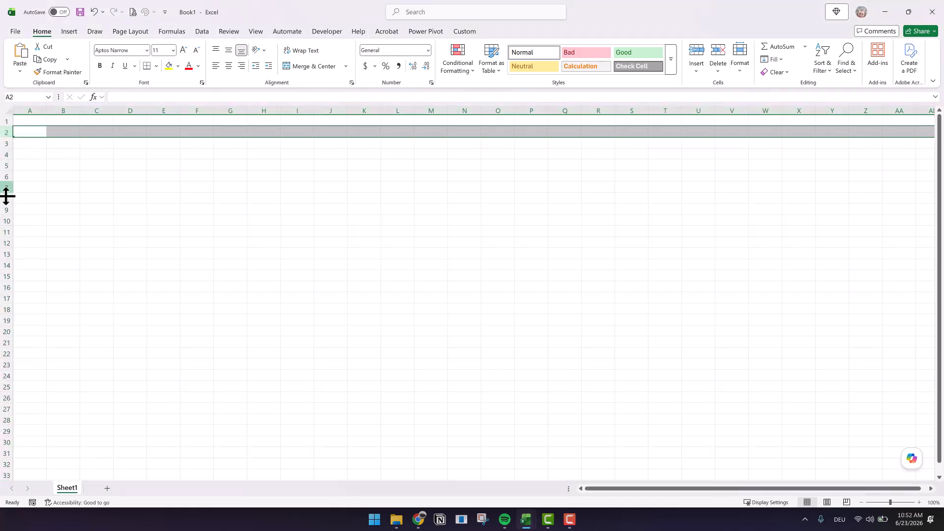
pyautogui.keyDown('ctrl'); pyautogui.click(7, 220); pyautogui.keyUp('ctrl')
pyautogui.rightClick(6, 220)
pyautogui.click(50, 382)
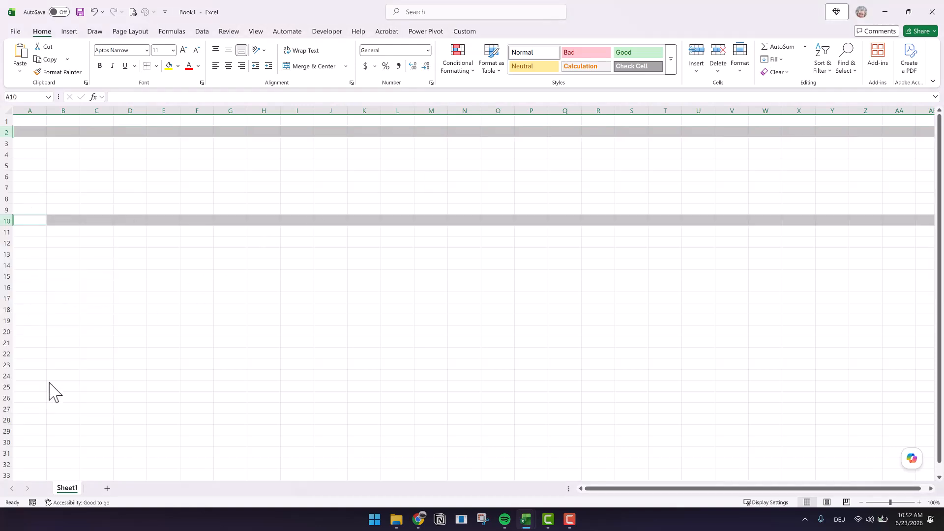
pyautogui.write('30')
pyautogui.click(48, 406)
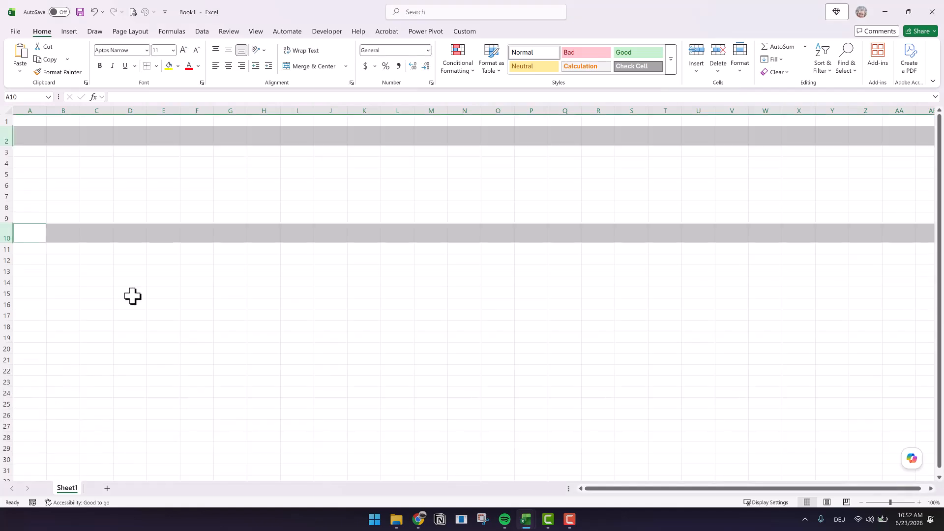
# Fill the whole sheet with the light green theme colour and set its font to Tahoma, size 10
pyautogui.hotkey('ctrl', 'a')
pyautogui.click(178, 66)
pyautogui.click(188, 114)
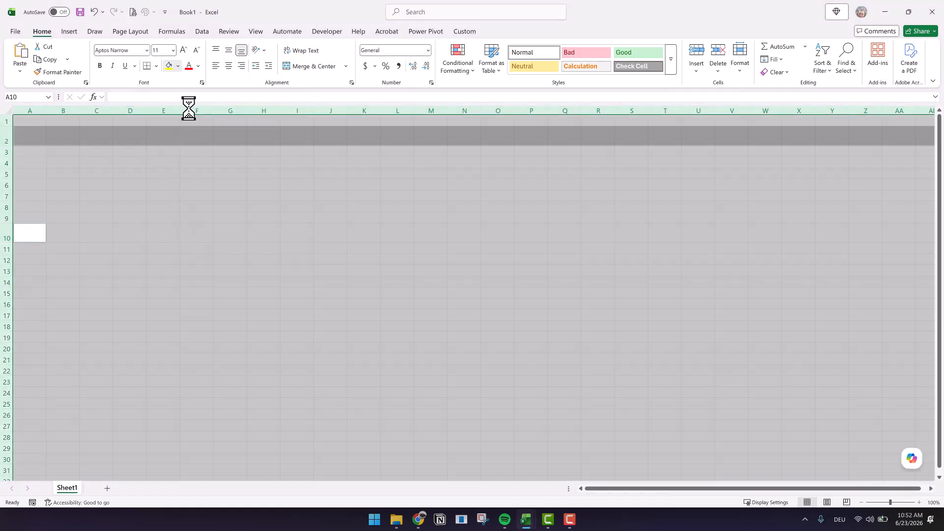
pyautogui.click(119, 51)
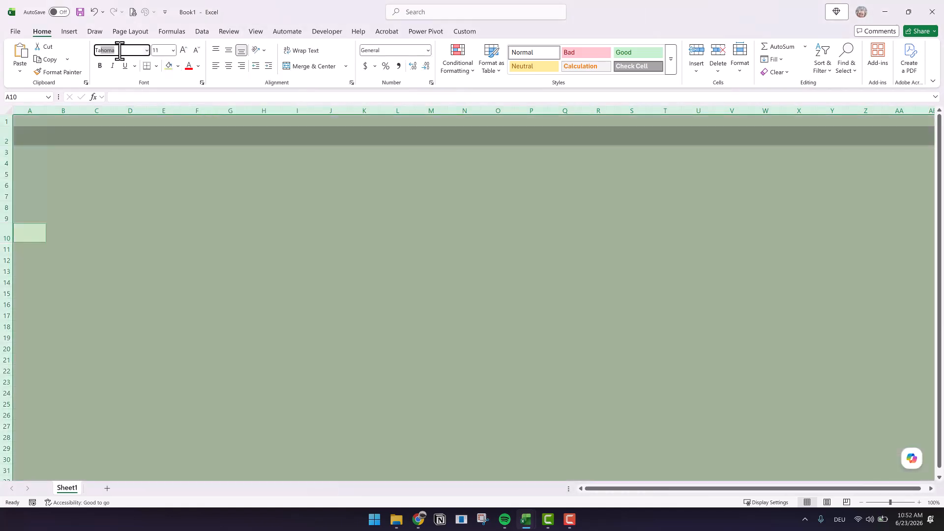
pyautogui.write('T')
pyautogui.press('Return')
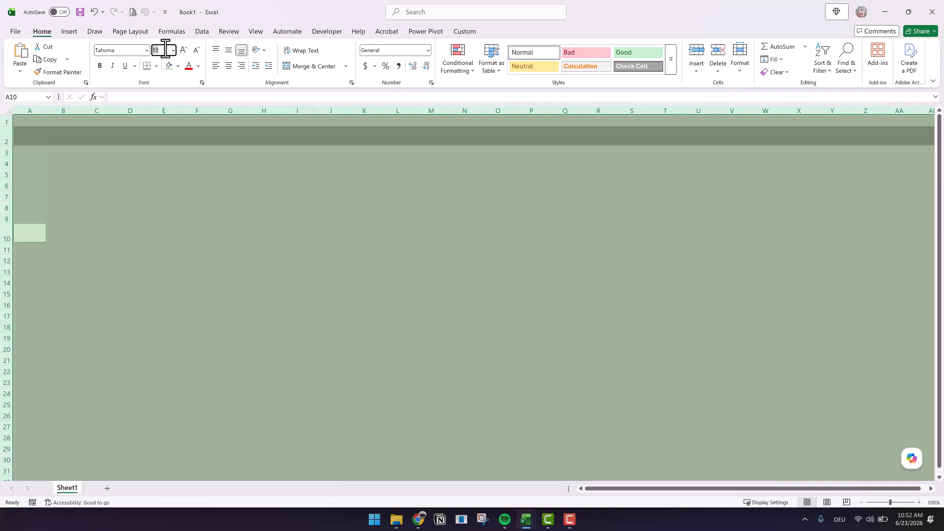
# Narrow column A to form a slim margin beside the sheet's content
pyautogui.click(35, 105)
pyautogui.rightClick(35, 104)
pyautogui.click(64, 278)
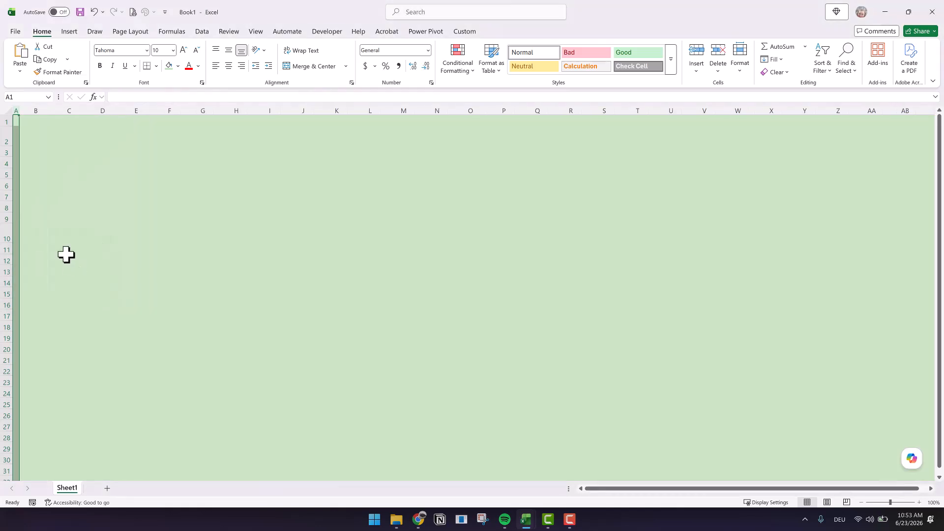
# Merge and center B2:C2 and D2:E2, entering the headings "status" and "Application Source"
pyautogui.moveTo(27, 140); pyautogui.dragTo(84, 137)
pyautogui.click(310, 66)
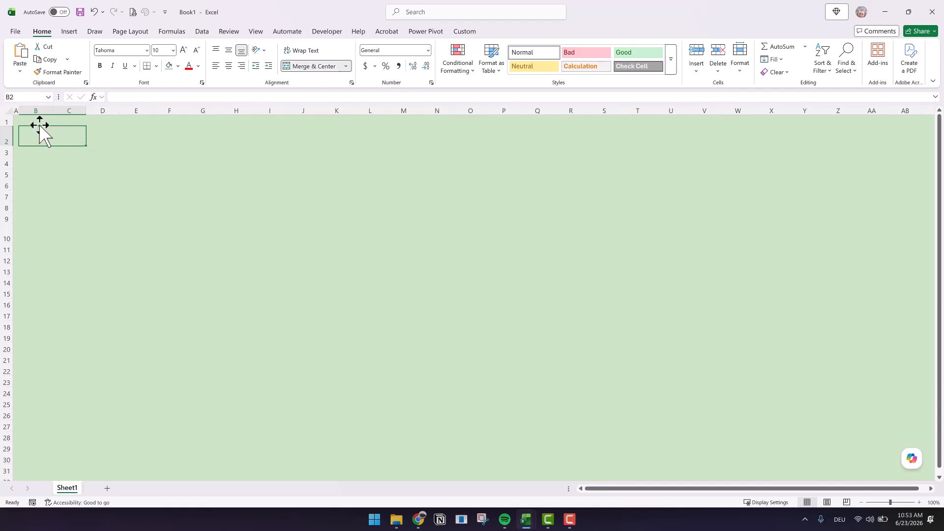
pyautogui.write('status')
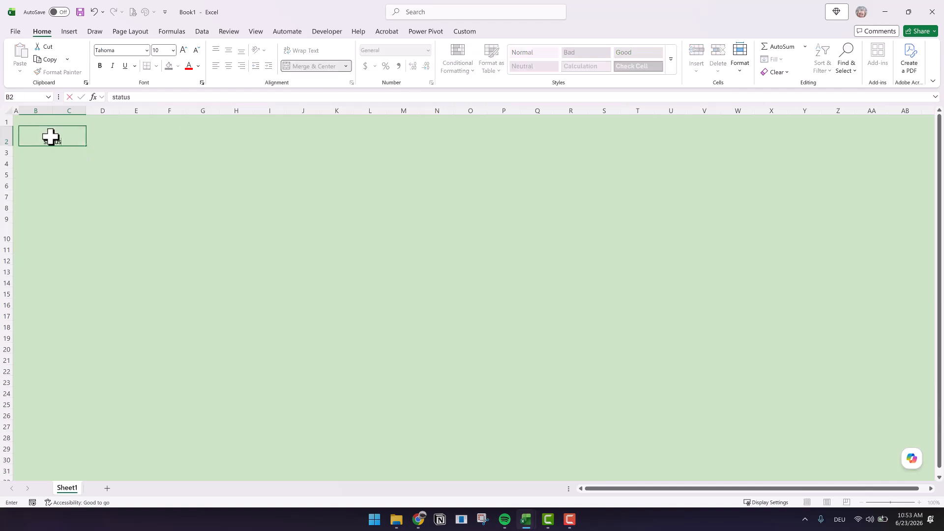
pyautogui.press('Tab')
pyautogui.moveTo(104, 137); pyautogui.dragTo(133, 137)
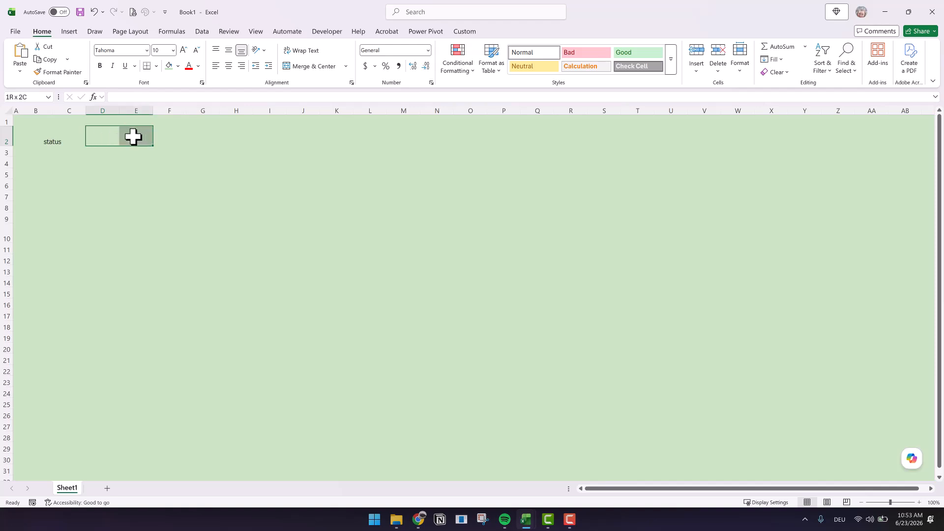
pyautogui.click(309, 67)
pyautogui.write('Applica')
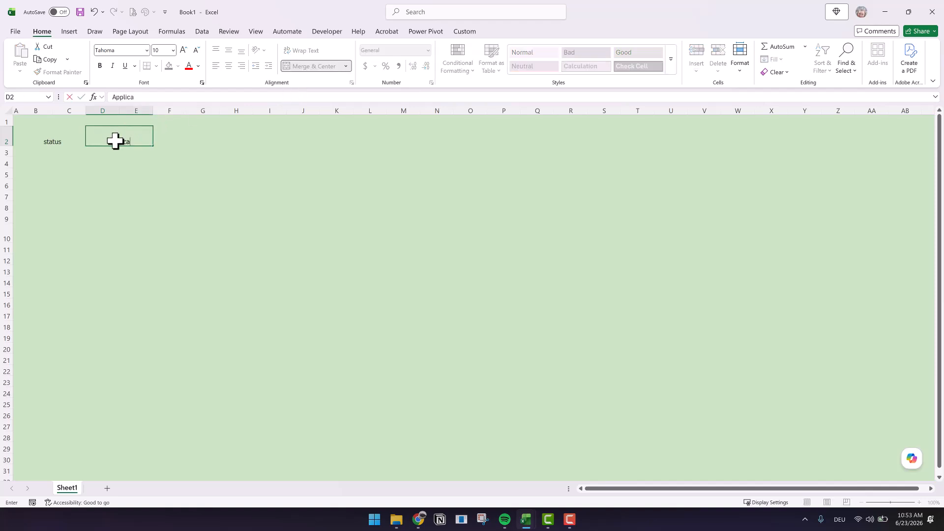
pyautogui.write('tion Source')
pyautogui.press('Return')
# Apply dark teal outline and inside borders to the summary table range B2:E8
pyautogui.click(67, 145)
pyautogui.moveTo(67, 146); pyautogui.dragTo(145, 202)
pyautogui.click(156, 66)
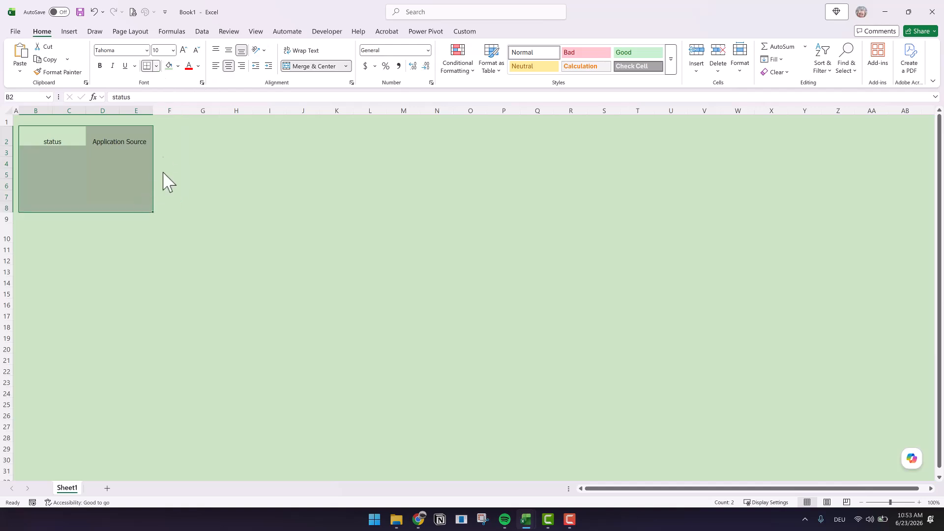
pyautogui.click(179, 372)
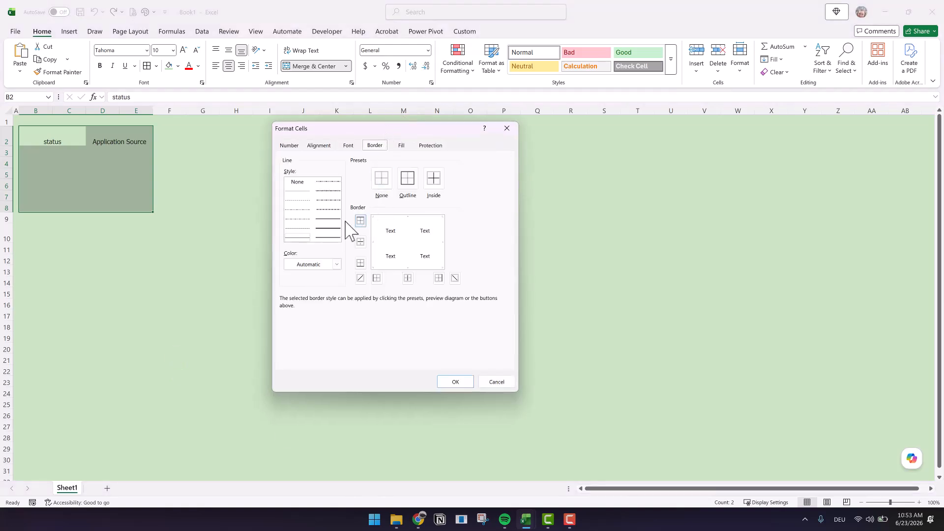
pyautogui.click(322, 266)
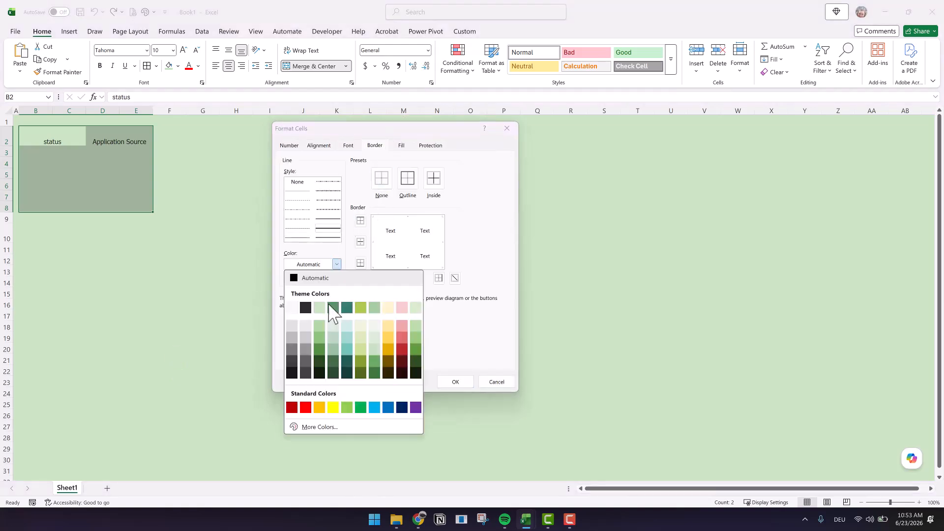
pyautogui.click(347, 321)
pyautogui.click(412, 181)
pyautogui.click(434, 179)
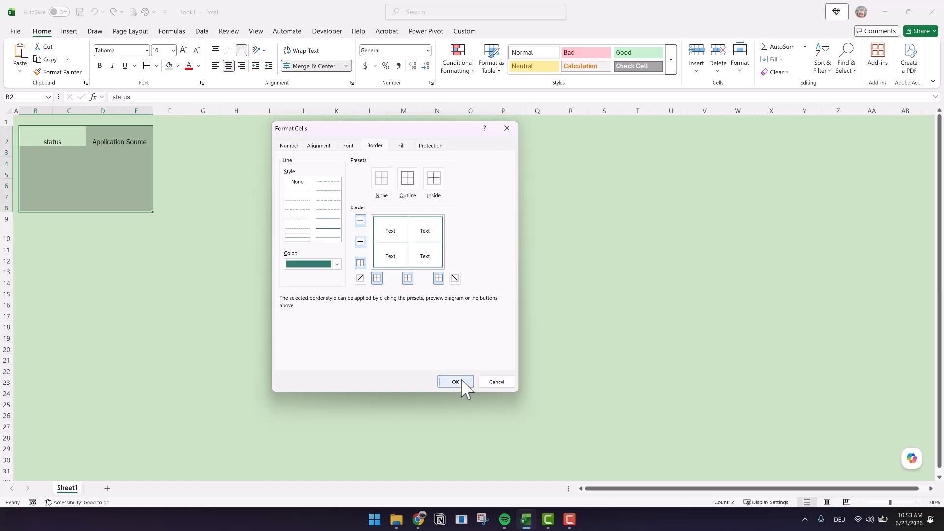
pyautogui.click(460, 381)
# Fill the application source label cells D3:D8 with white
pyautogui.moveTo(57, 139); pyautogui.dragTo(59, 208)
pyautogui.moveTo(106, 163); pyautogui.dragTo(103, 207)
pyautogui.click(178, 66)
pyautogui.click(172, 114)
# Format the headings in B2:E2 with a dark teal fill and bold white text, vertically middle-aligned
pyautogui.moveTo(74, 135); pyautogui.dragTo(120, 139)
pyautogui.click(178, 66)
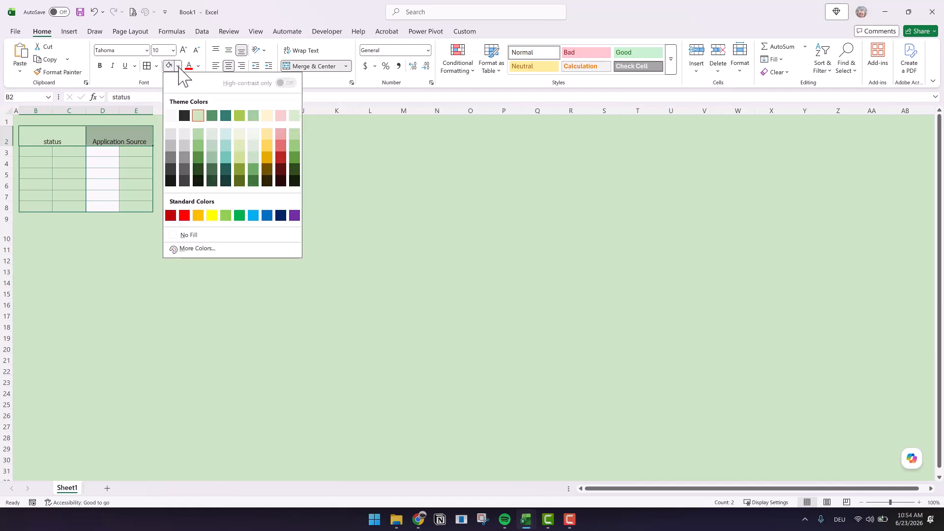
pyautogui.click(226, 115)
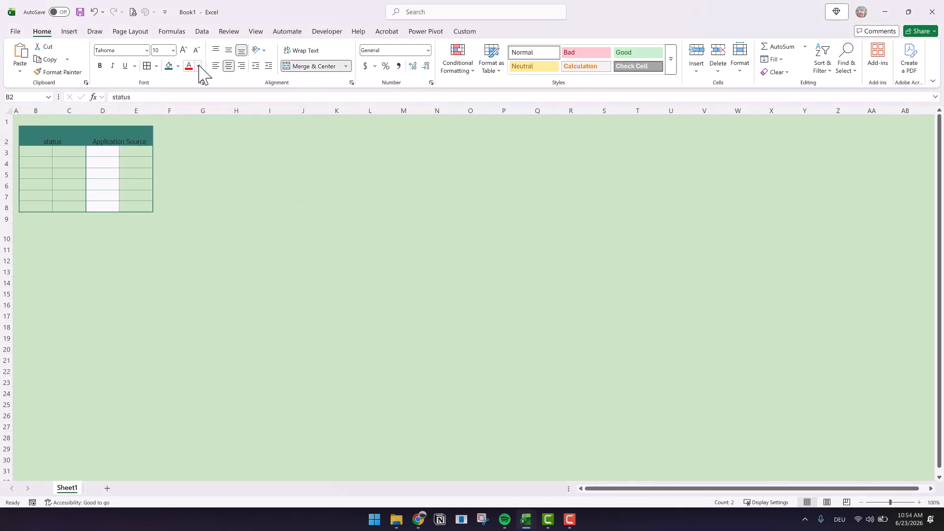
pyautogui.click(199, 66)
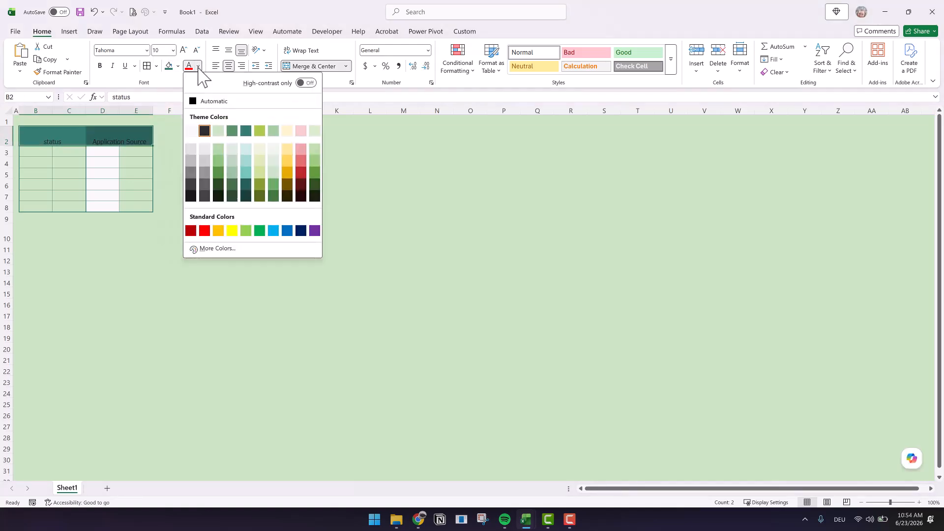
pyautogui.click(193, 132)
pyautogui.click(228, 50)
pyautogui.click(100, 66)
# Capitalize the heading in B2 so it reads "Status"
pyautogui.doubleClick(47, 133)
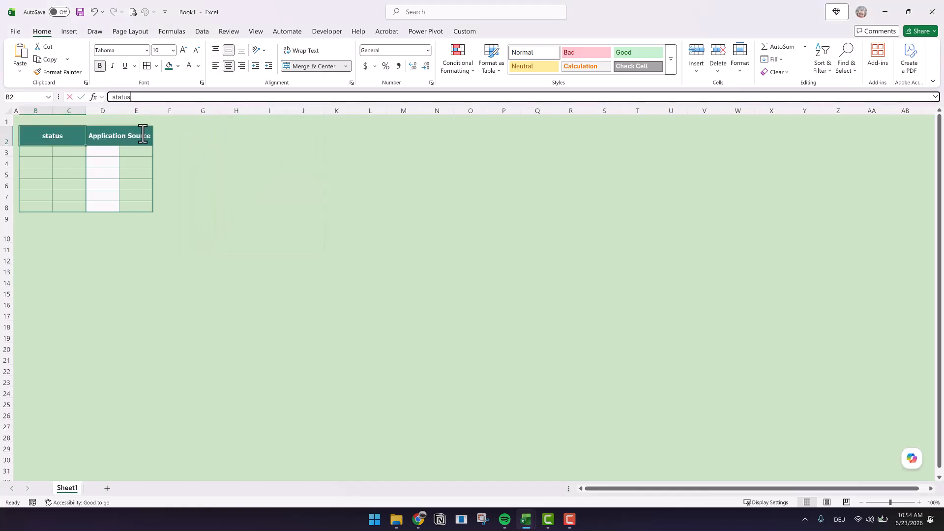
pyautogui.write('S')
pyautogui.press('Return')
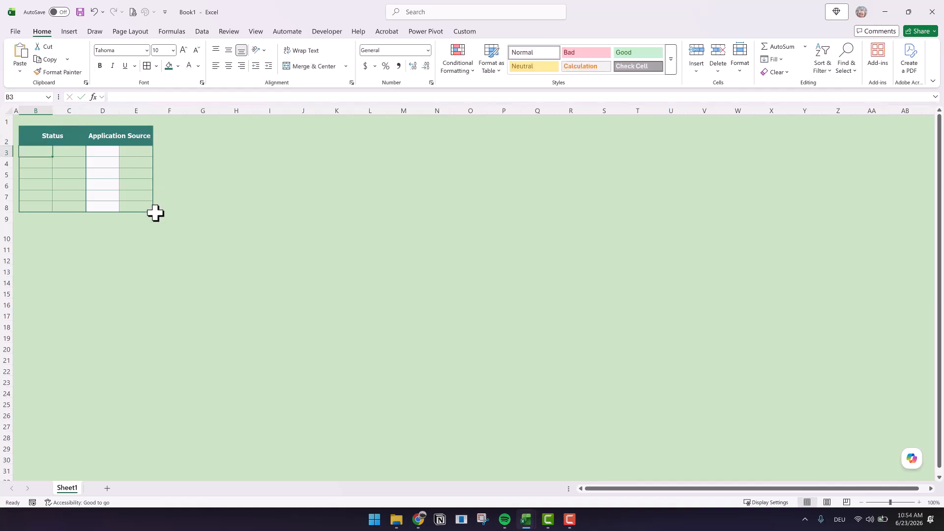
# List the statuses Applied, Screening, Interview, Offer, Rejected and Withdrawn in B3:B8
pyautogui.write('Applied')
pyautogui.press('Return')
pyautogui.write('Scree')
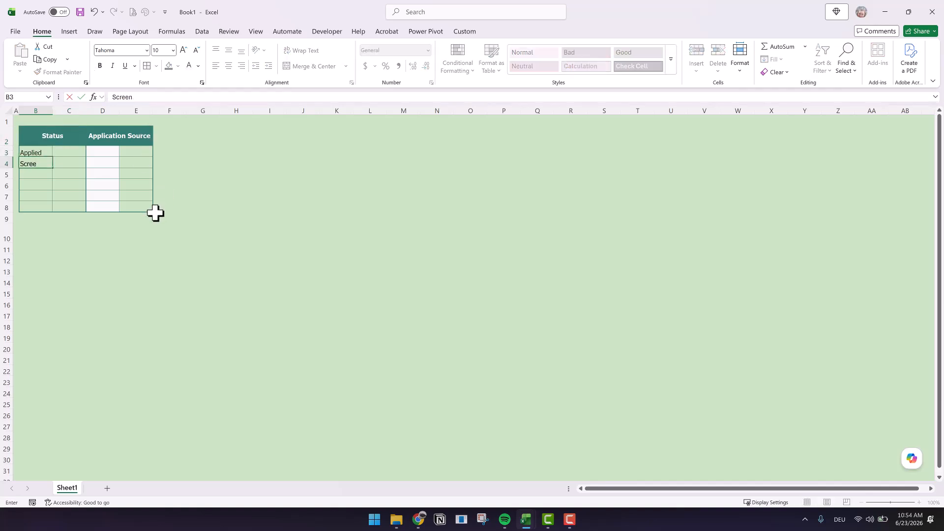
pyautogui.write('Interview')
pyautogui.press('Return')
pyautogui.write('Offer')
pyautogui.press('Return')
pyautogui.write('Rejected')
pyautogui.press('Return')
pyautogui.write('Withdrawn')
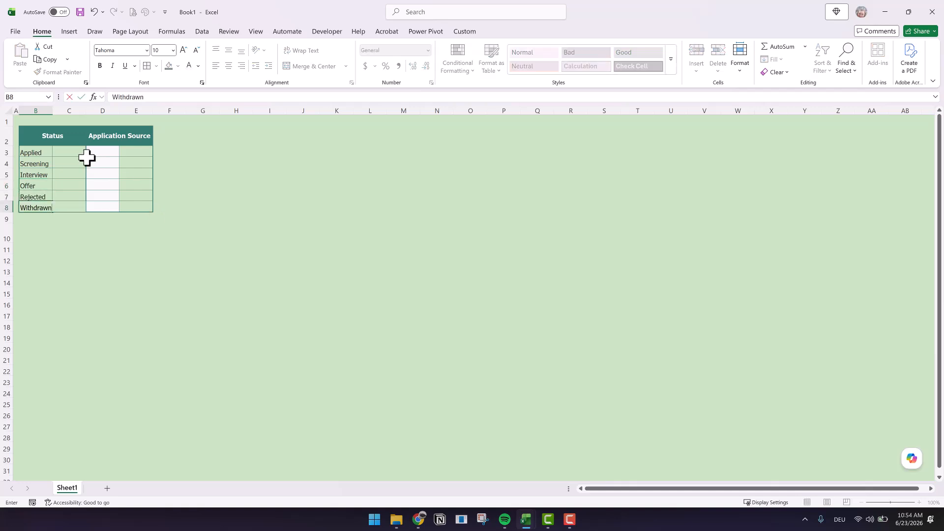
# List the application sources LinkedIn, Indeed, Company Website, Referral, Recruiter and Other in D3:D8
pyautogui.click(91, 150)
pyautogui.write('LinkedIn')
pyautogui.press('Return')
pyautogui.write('Indeed')
pyautogui.press('Return')
pyautogui.write('Company Website')
pyautogui.press('Return')
pyautogui.write('Referral')
pyautogui.press('Return')
pyautogui.write('Recruiter')
pyautogui.press('Return')
pyautogui.write('Other')
pyautogui.press('Return')
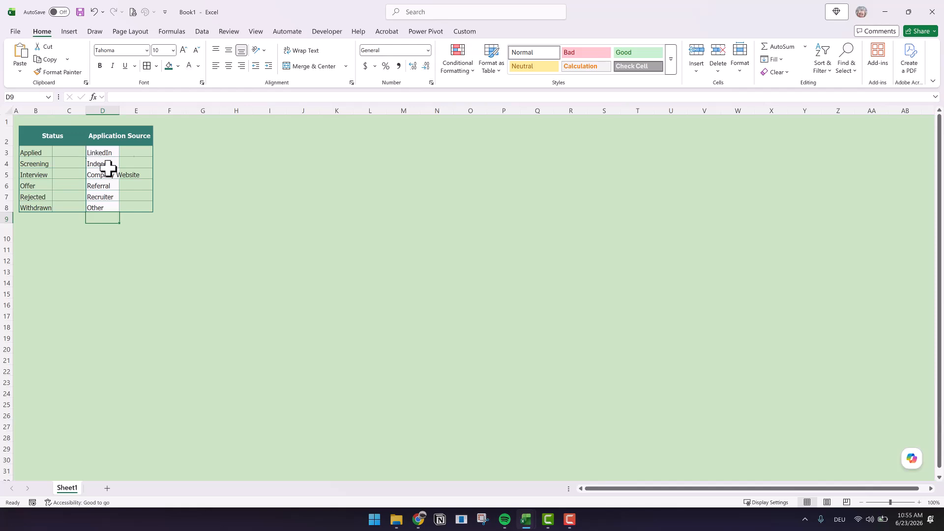
# Format B10:L10 as a header row with dark teal fill and white text, centered horizontally and vertically
pyautogui.click(29, 237)
pyautogui.moveTo(487, 242); pyautogui.dragTo(380, 231)
pyautogui.click(168, 66)
pyautogui.click(228, 65)
pyautogui.click(228, 50)
# Enter the headers "company Name", "Job title", "Status", "Priority", "DateApplied" and "Follow-Up" in B10:G10
pyautogui.click(39, 233)
pyautogui.write('company name')
pyautogui.press('Tab')
pyautogui.write('Job title')
pyautogui.press('Tab')
pyautogui.write('Status')
pyautogui.press('Tab')
pyautogui.write('Priority')
pyautogui.press('Tab')
pyautogui.write('DateApplied')
pyautogui.press('Tab')
pyautogui.write('Foll')
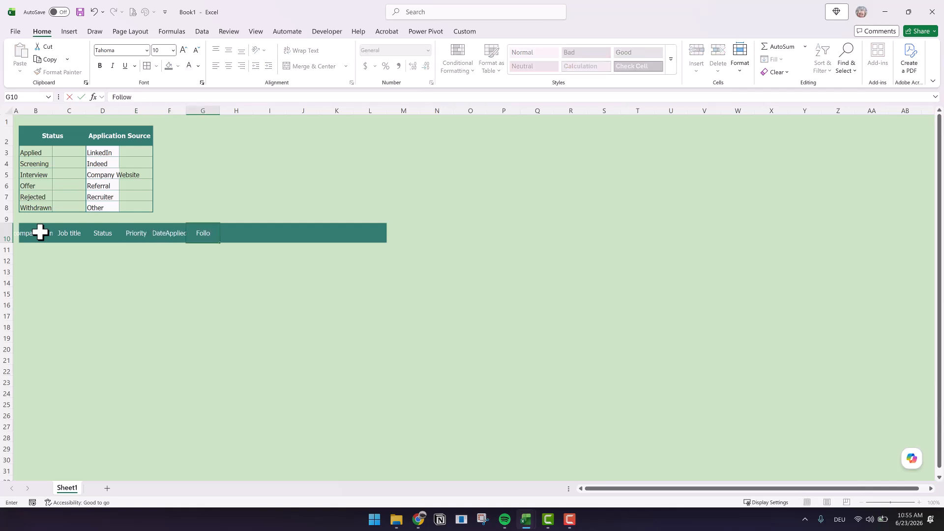
pyautogui.press('Tab')
# Enter the headers "Salary", "Work Type", "Application Source", "Resume Version" and "Notes" in H10:L10
pyautogui.write('Salary')
pyautogui.press('Tab')
pyautogui.write('Work Type')
pyautogui.press('Tab')
pyautogui.write('Appl')
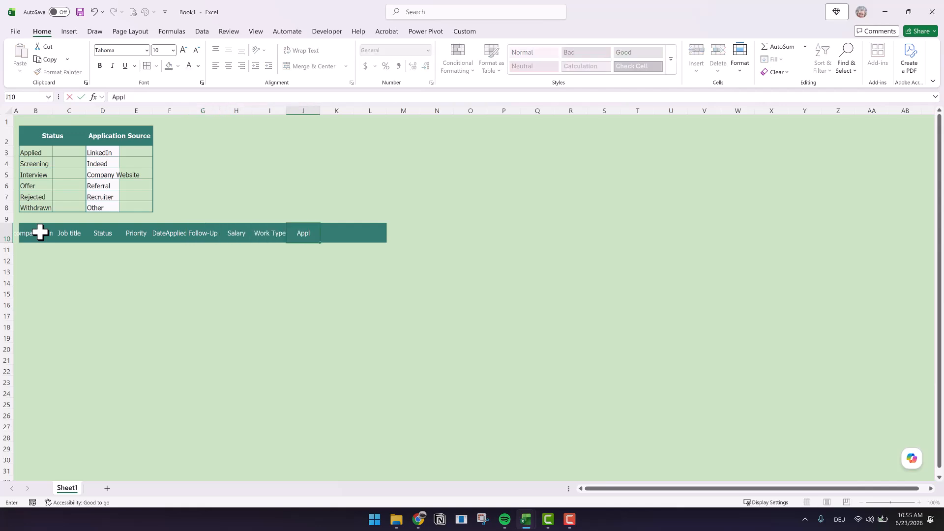
pyautogui.press('Tab')
pyautogui.write('Resume Version')
pyautogui.press('Tab')
pyautogui.write('Notes')
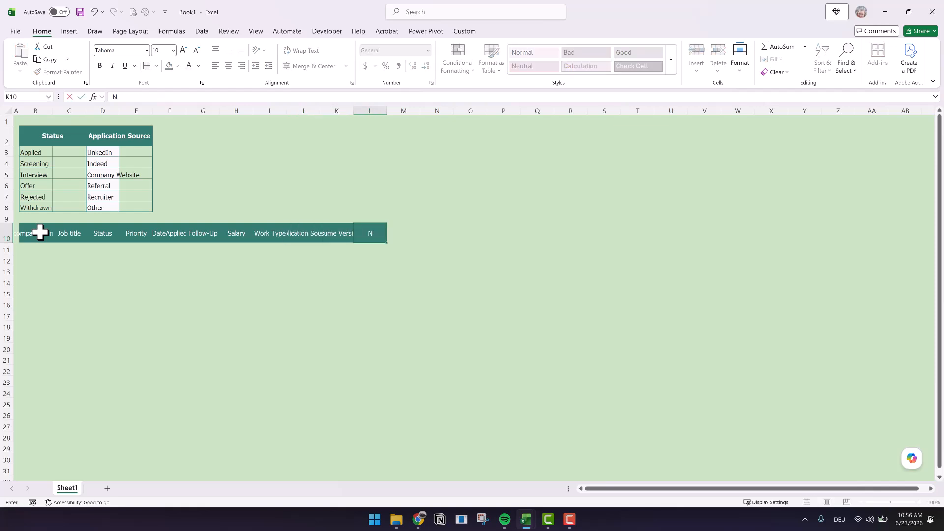
pyautogui.click(147, 306)
# Make the column headers in B10:L10 bold
pyautogui.moveTo(35, 233); pyautogui.dragTo(371, 234)
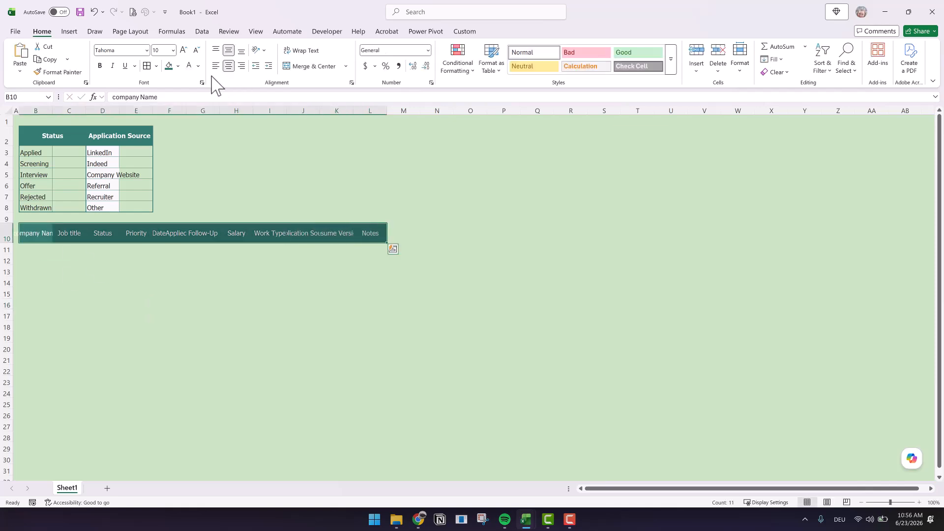
pyautogui.click(100, 65)
# AutoFit the widths of columns B through L to their contents
pyautogui.moveTo(36, 111); pyautogui.dragTo(371, 111)
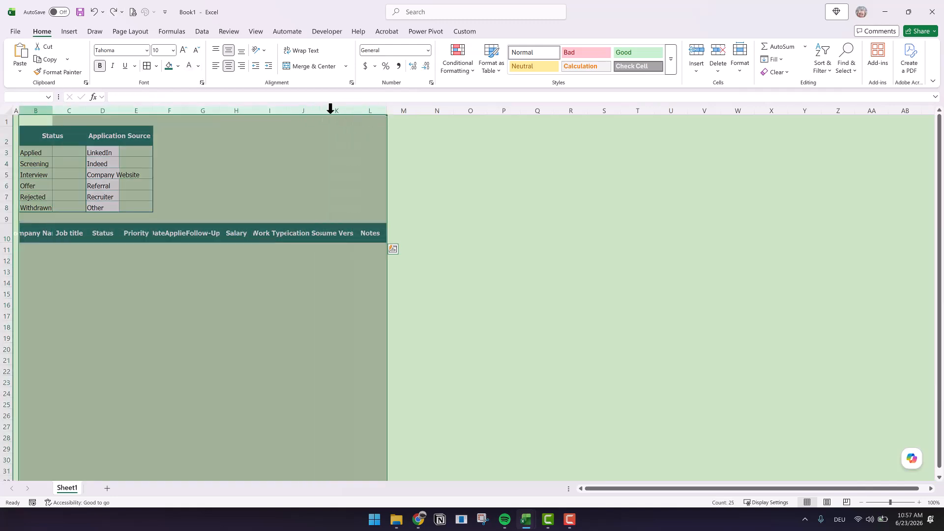
pyautogui.doubleClick(318, 113)
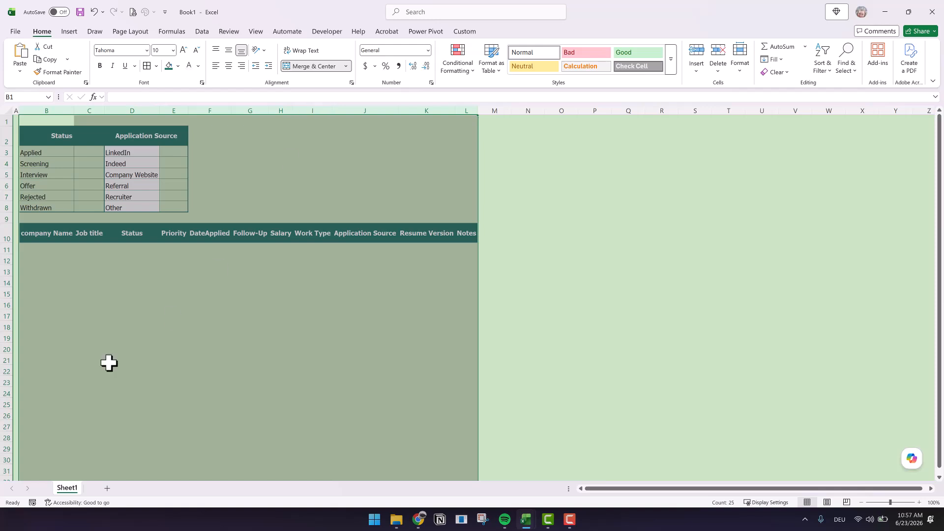
pyautogui.click(110, 362)
# Capitalize the first letter of the B10 header so it reads "Company Name"
pyautogui.click(29, 235)
pyautogui.click(111, 97)
pyautogui.press('Delete')
pyautogui.write('C')
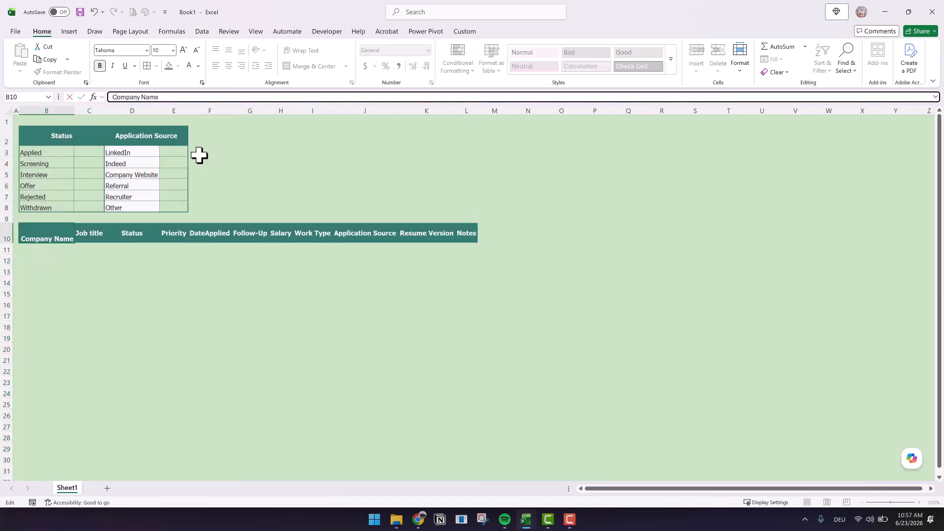
pyautogui.press('Return')
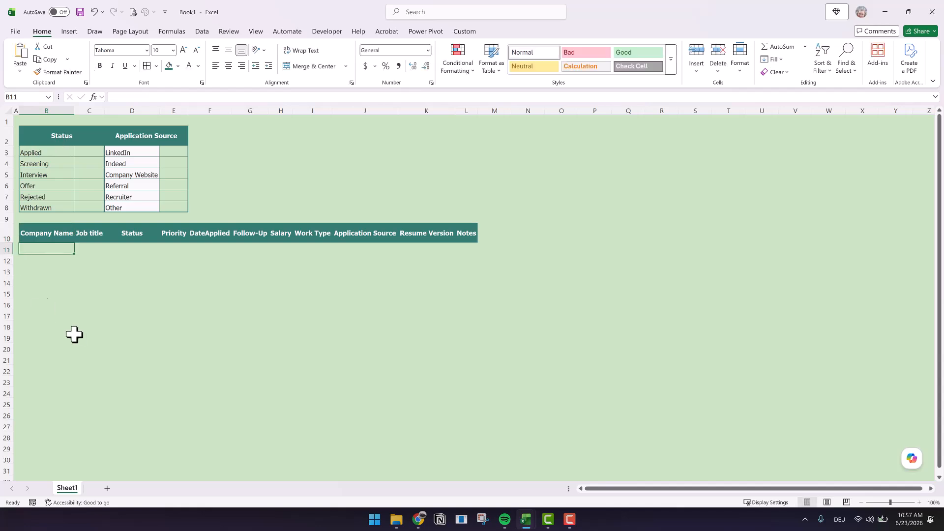
# Fill the application table body B11:L118 with white
pyautogui.moveTo(48, 250); pyautogui.dragTo(457, 389)
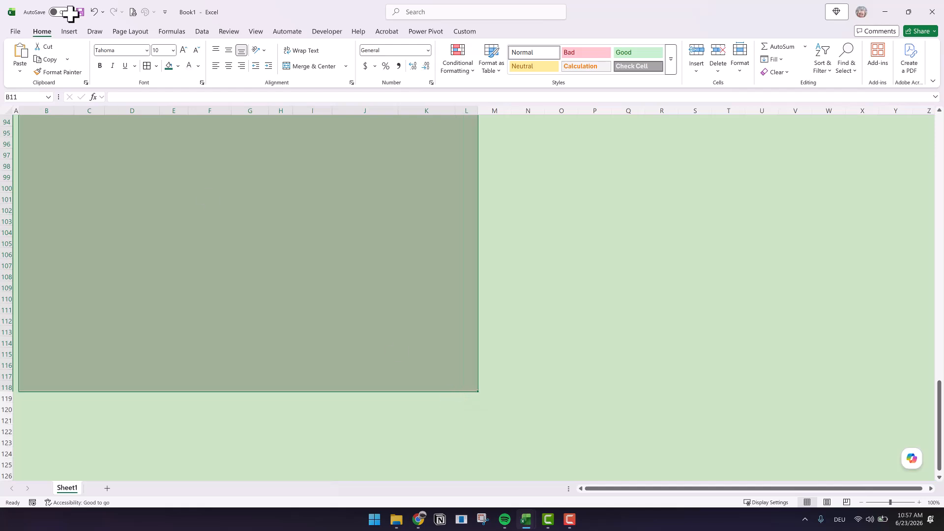
pyautogui.click(178, 66)
pyautogui.click(175, 129)
# Apply dark teal outline and inside borders to the table body B11:L118
pyautogui.click(156, 66)
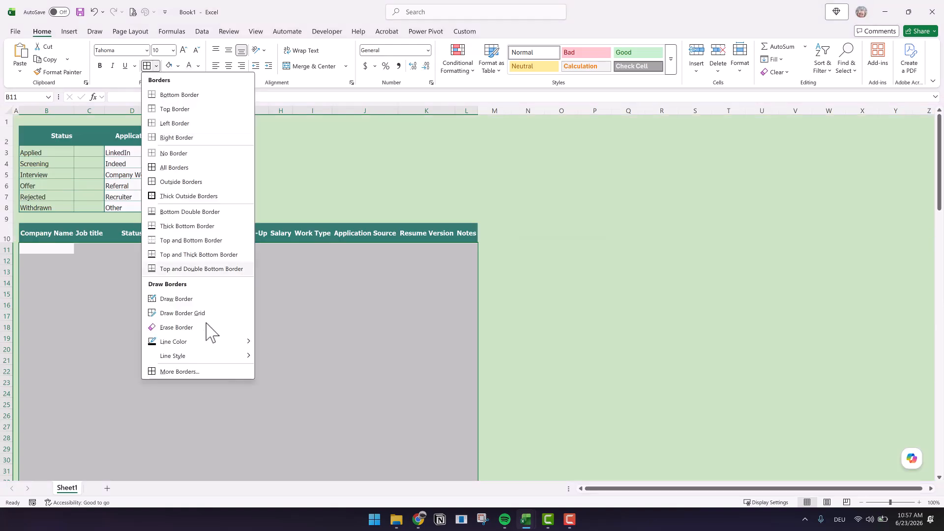
pyautogui.click(193, 368)
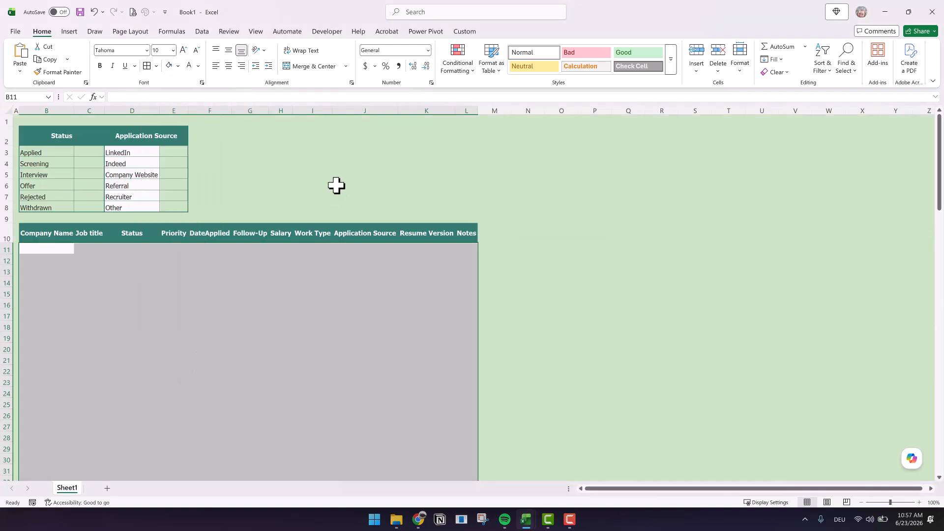
pyautogui.click(327, 264)
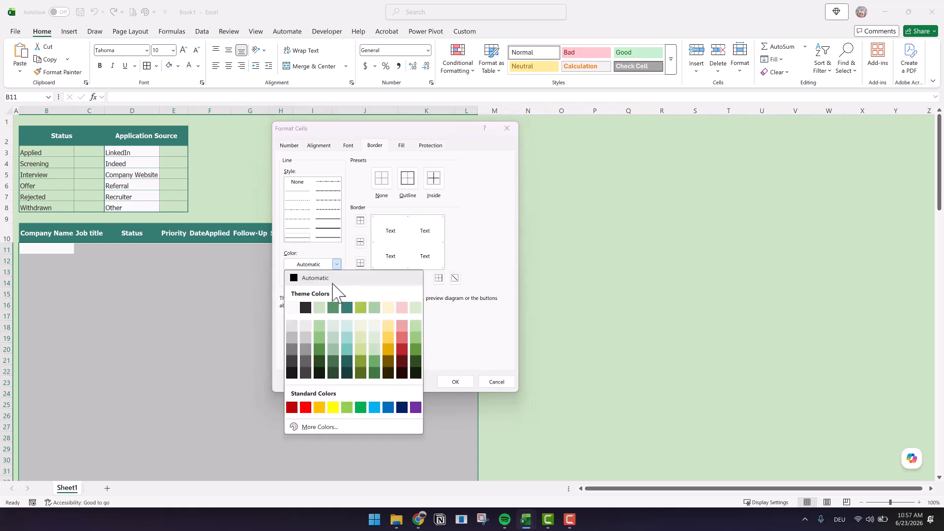
pyautogui.click(346, 307)
pyautogui.click(408, 178)
pyautogui.click(310, 236)
pyautogui.click(434, 178)
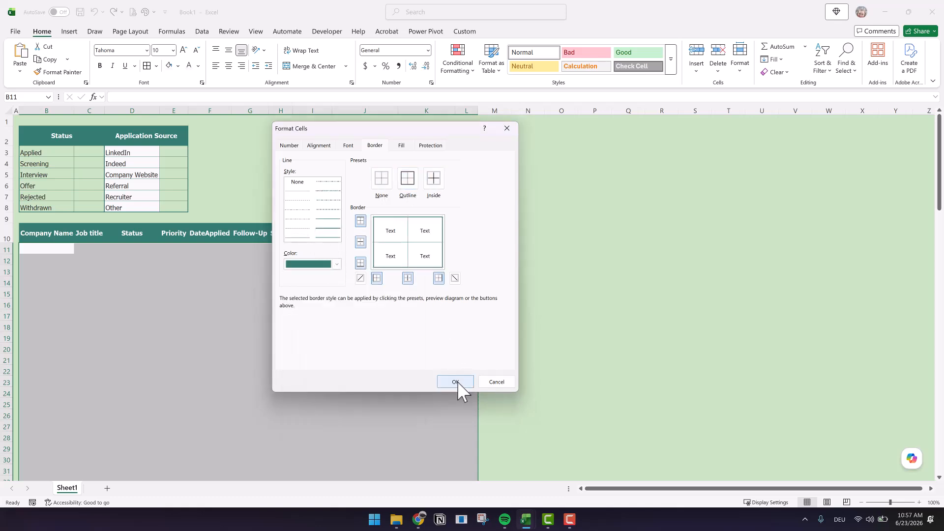
pyautogui.click(455, 381)
pyautogui.click(29, 231)
pyautogui.moveTo(31, 233); pyautogui.dragTo(459, 233)
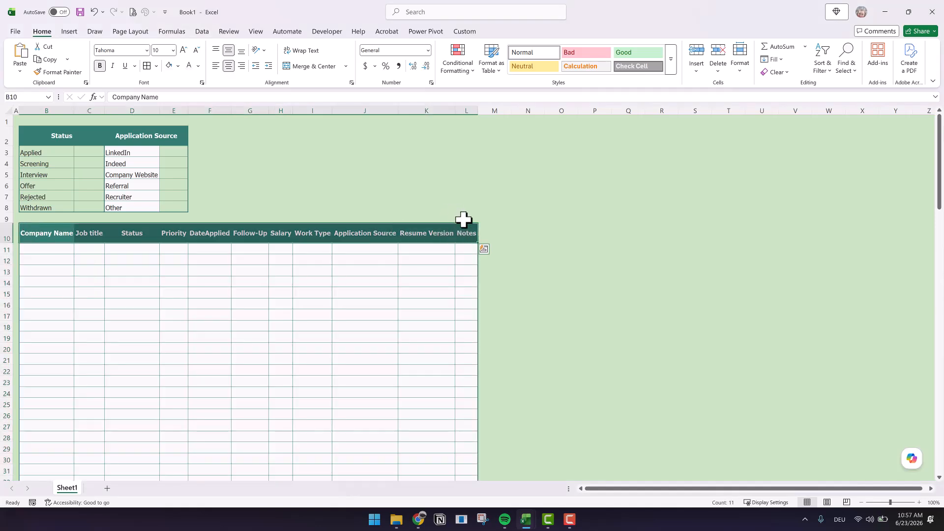
pyautogui.click(673, 301)
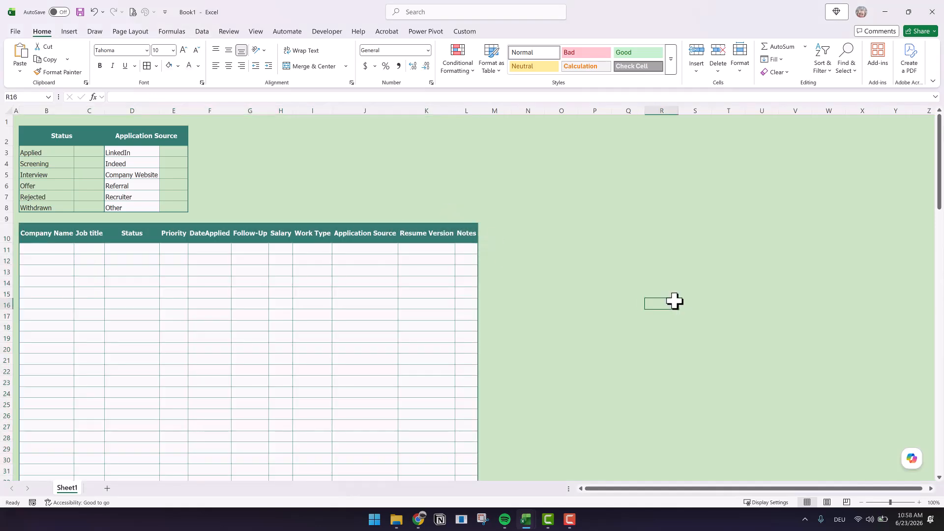
# Enter the company "ETSY" in B11 and the job title "Data Analyst" in C11
pyautogui.click(61, 251)
pyautogui.write('ETS')
pyautogui.press('Tab')
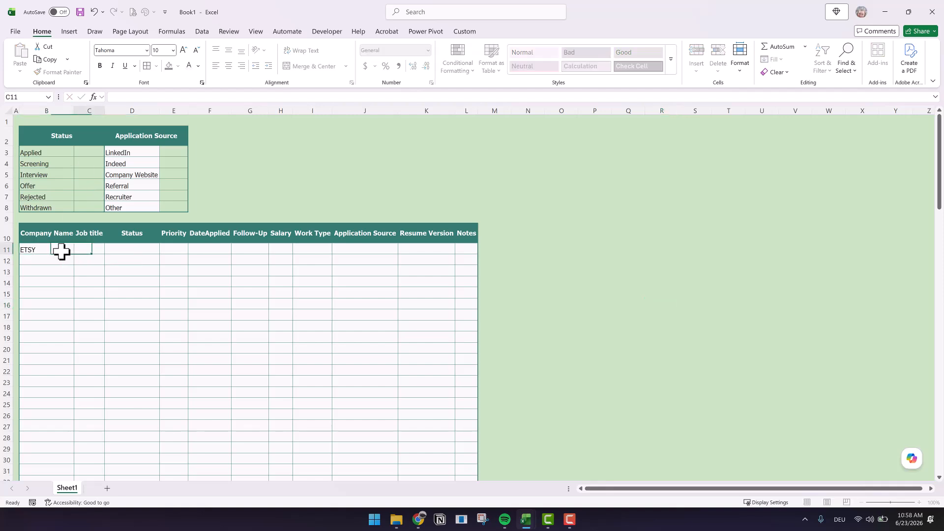
pyautogui.write('Data A')
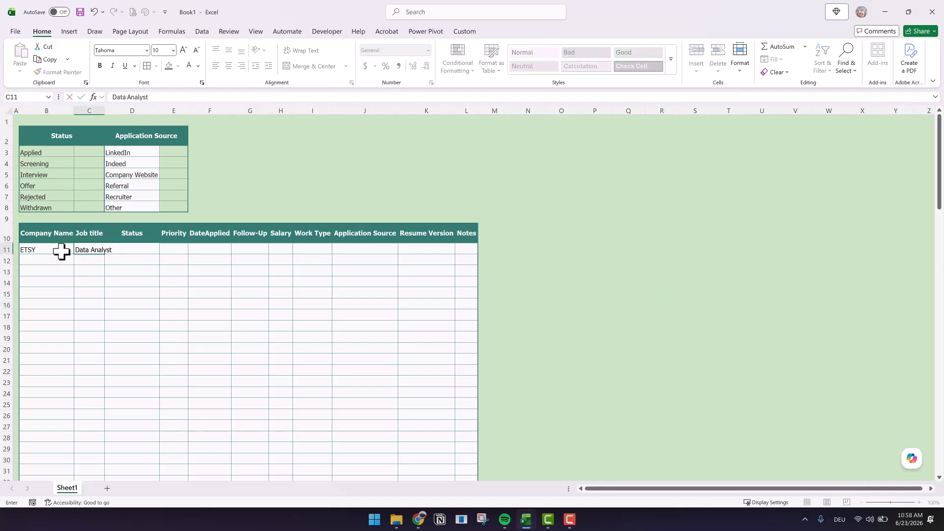
pyautogui.write('nalyst')
pyautogui.press('Tab')
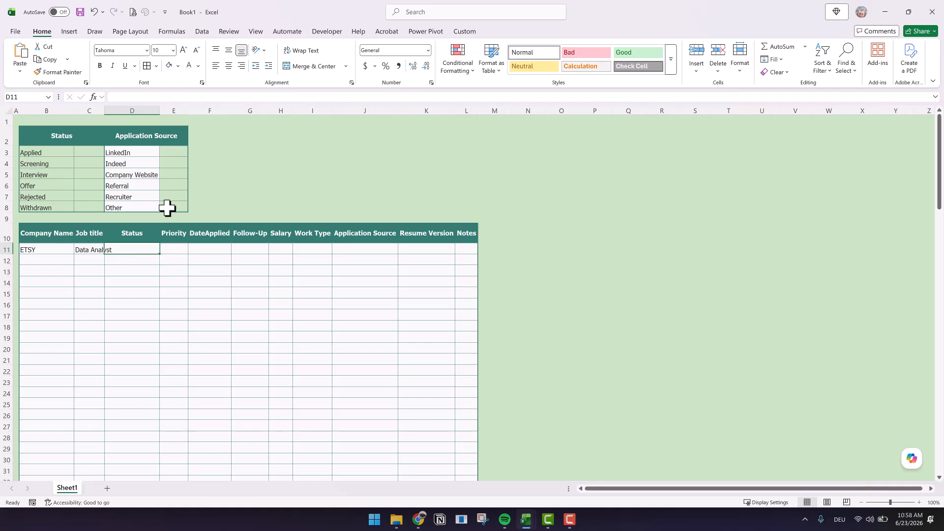
# Add a list data validation to Status cells D11:D118 with source =$B$3:$B$8, and choose Applied in D11
pyautogui.moveTo(127, 249); pyautogui.dragTo(141, 448)
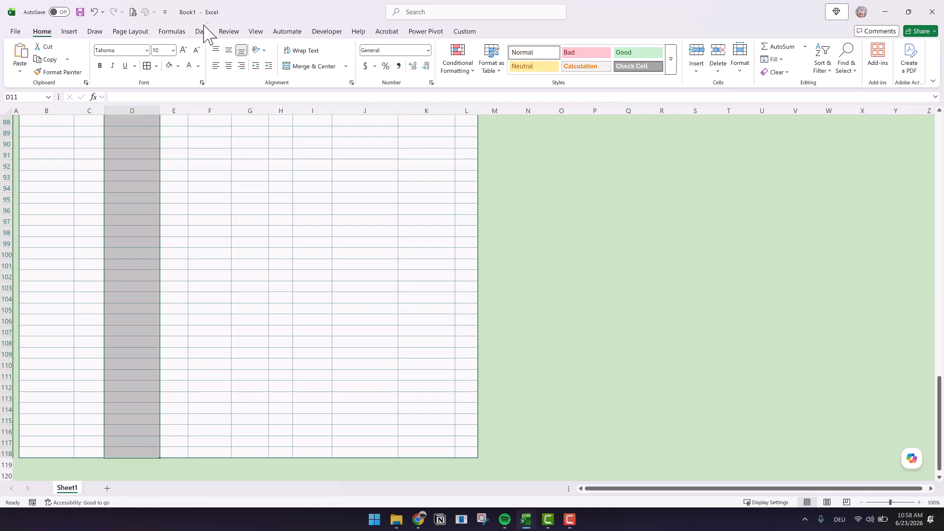
pyautogui.click(202, 32)
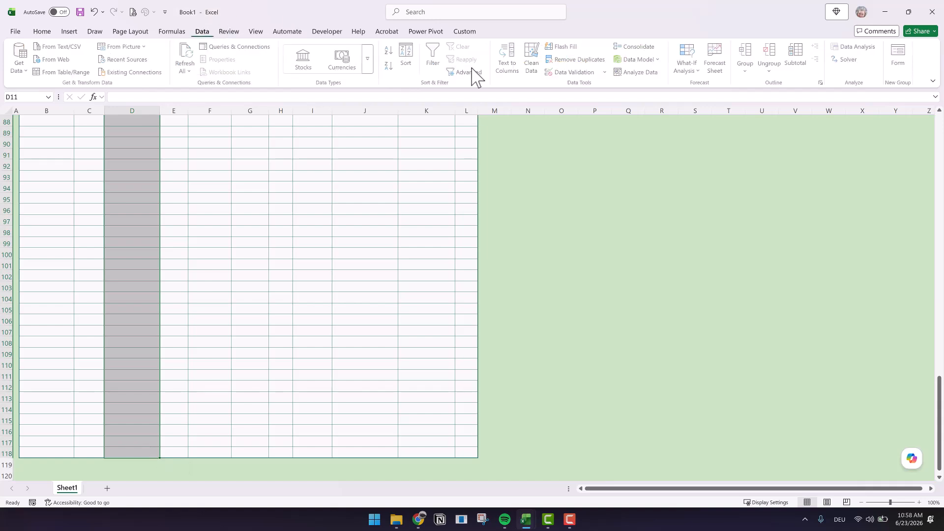
pyautogui.click(595, 73)
pyautogui.click(376, 229)
pyautogui.click(344, 262)
pyautogui.click(429, 276)
pyautogui.moveTo(46, 154); pyautogui.dragTo(36, 207)
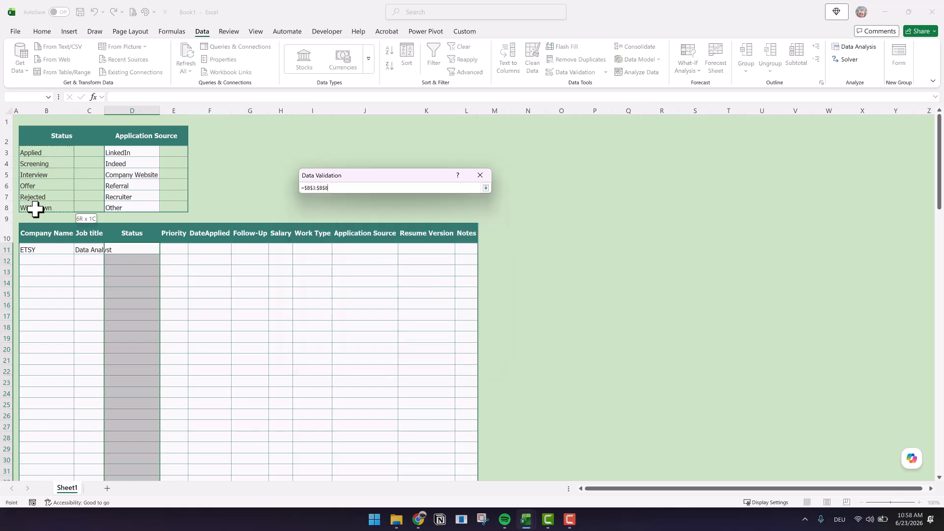
pyautogui.click(486, 188)
pyautogui.click(428, 335)
pyautogui.click(148, 249)
pyautogui.click(132, 261)
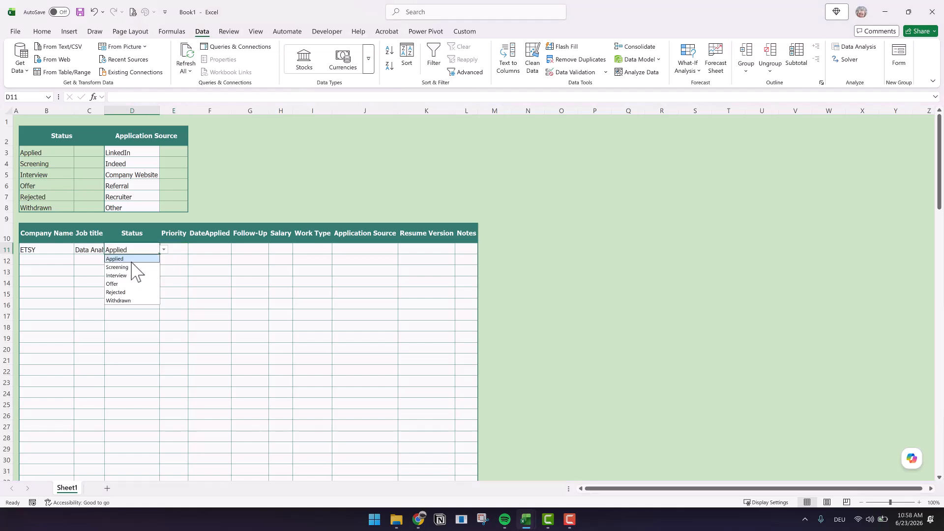
# Add a list data validation to Priority cells E11:E118 with the source "High,Medium,Low"
pyautogui.moveTo(181, 250); pyautogui.dragTo(181, 443)
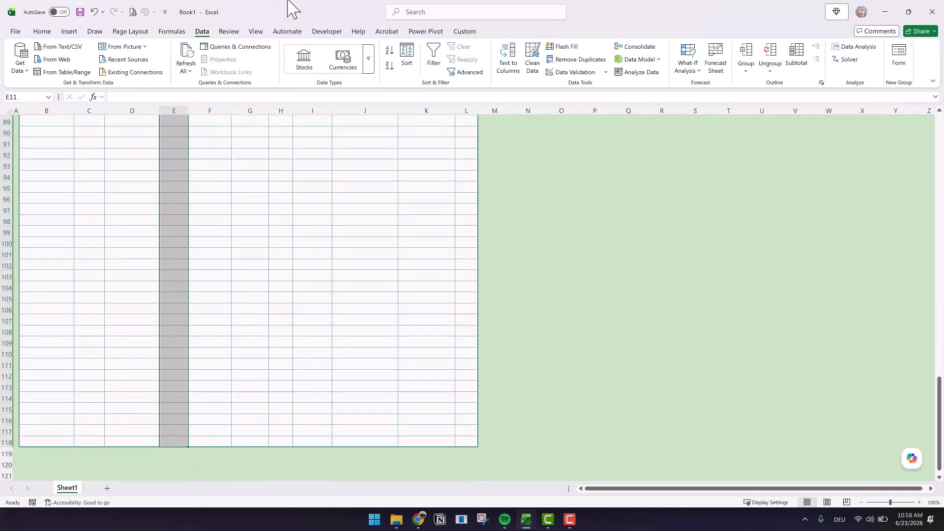
pyautogui.click(598, 73)
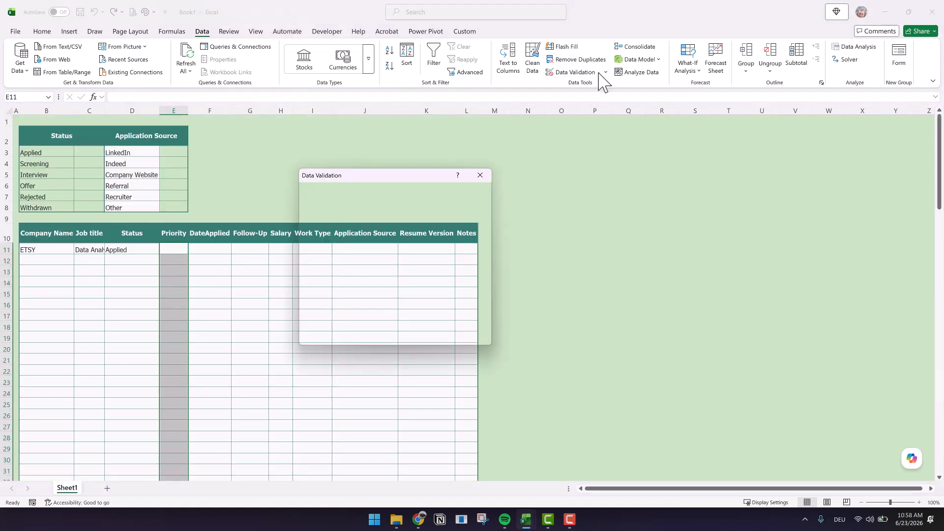
pyautogui.click(340, 229)
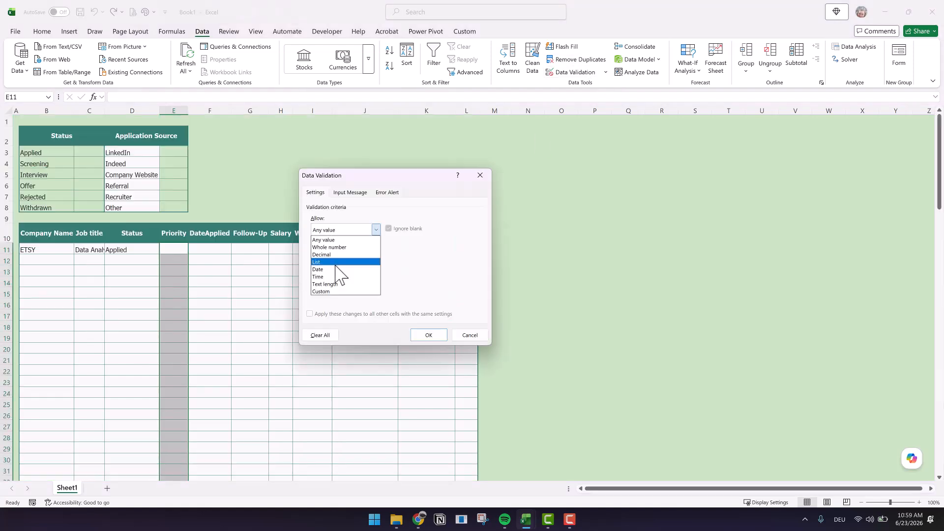
pyautogui.click(335, 262)
pyautogui.click(320, 276)
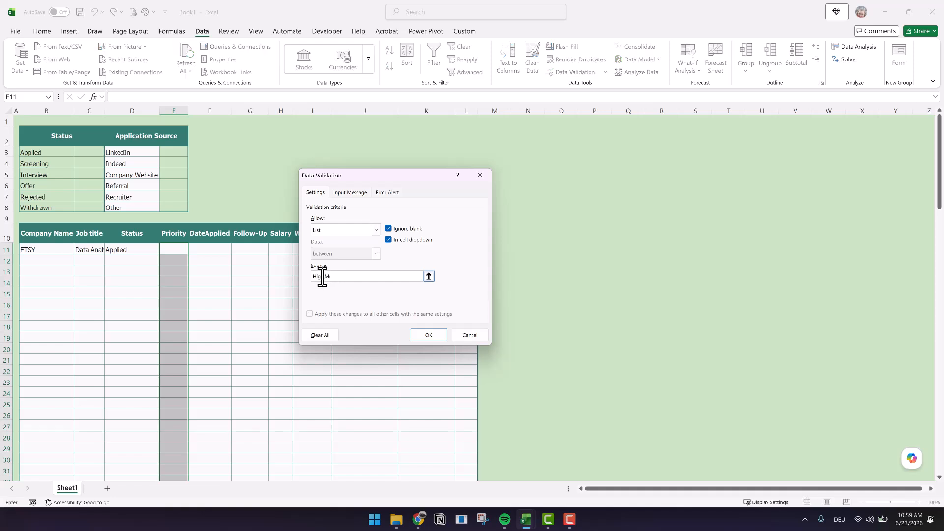
pyautogui.write('High,Medium,Low')
pyautogui.click(439, 337)
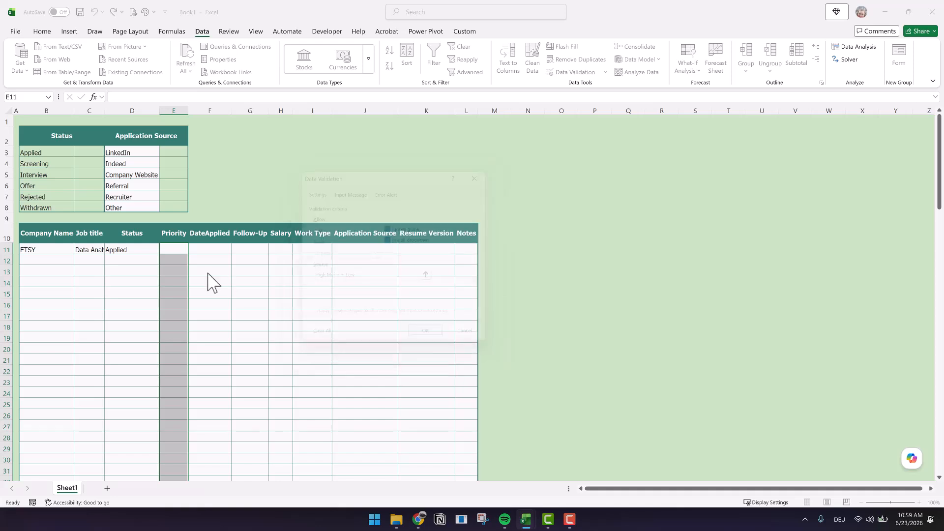
# Choose High as the priority in E11 and correct the F10 header to "Date Applied"
pyautogui.click(173, 249)
pyautogui.click(192, 250)
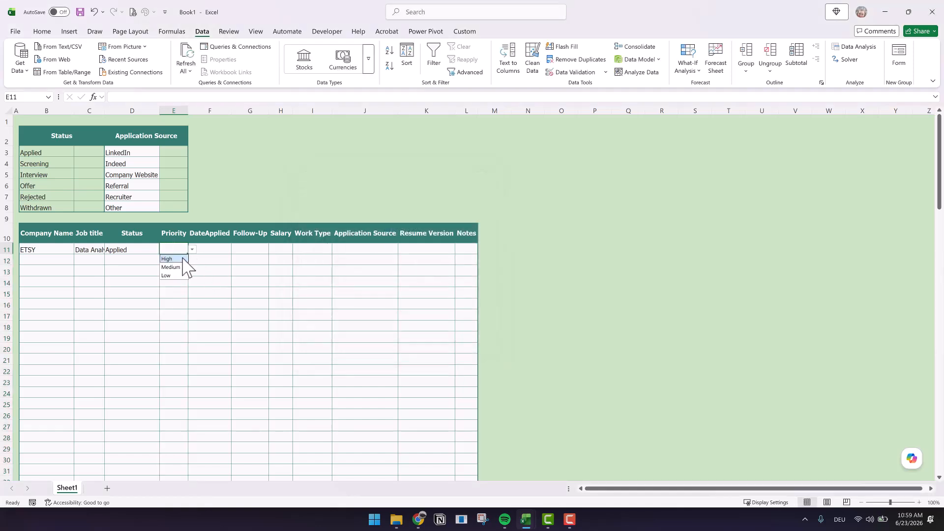
pyautogui.click(183, 259)
pyautogui.doubleClick(205, 232)
pyautogui.press('Return')
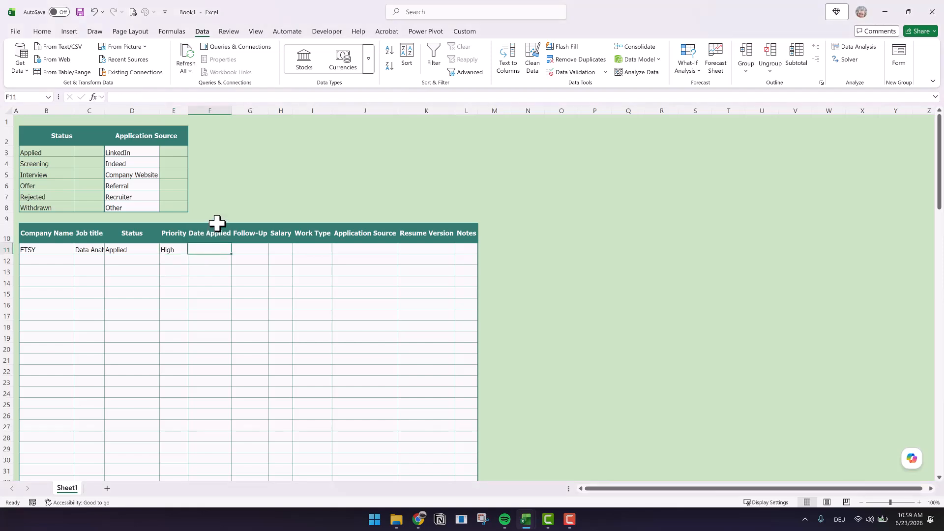
# Enter 6/3 as the application date in F11 and 6/22 as the follow-up date in G11
pyautogui.write('6/3')
pyautogui.press('Return')
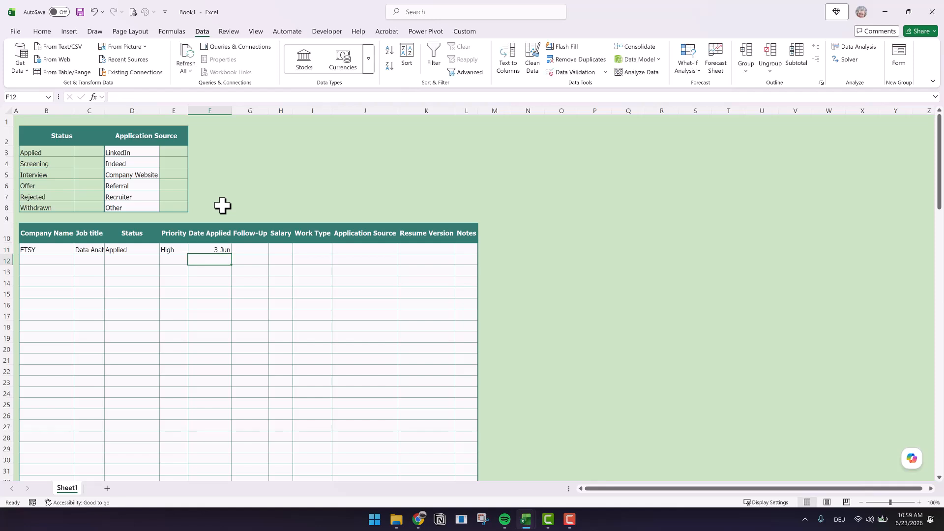
pyautogui.click(255, 249)
pyautogui.write('6/22')
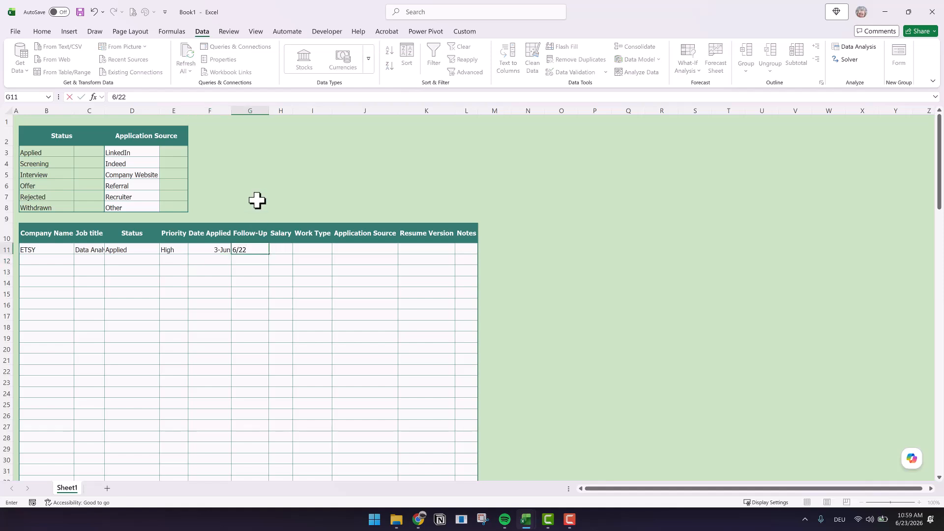
# Format the Date Applied and Follow-Up columns F:G as Short Date
pyautogui.moveTo(210, 110); pyautogui.dragTo(262, 105)
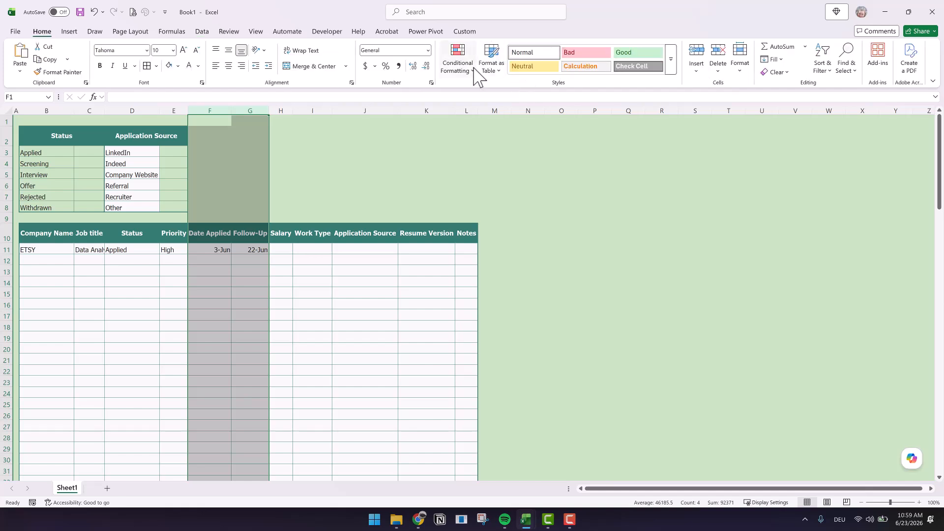
pyautogui.click(428, 51)
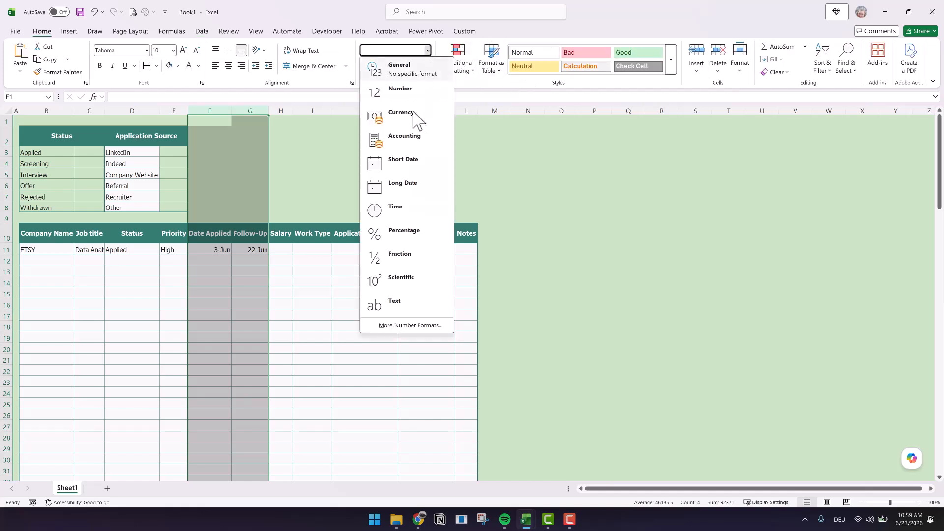
pyautogui.click(404, 162)
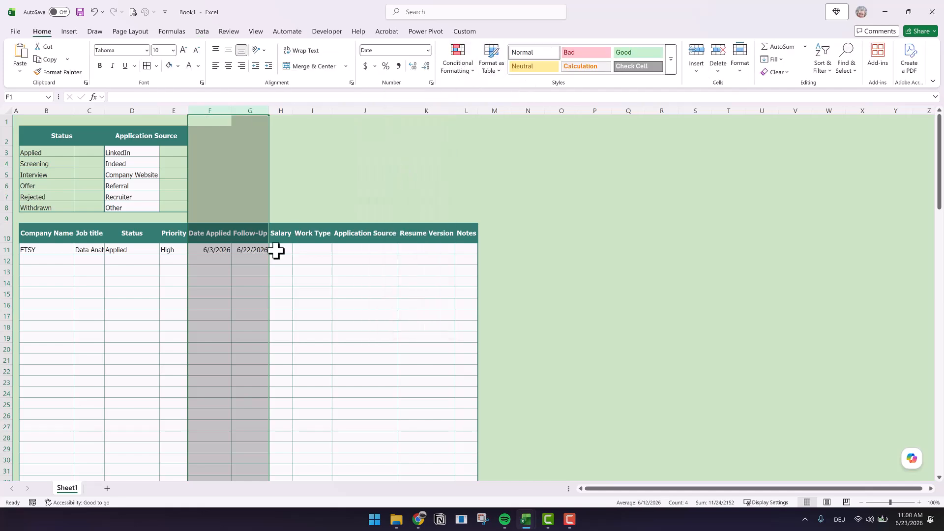
# Enter the salary range "70k-75k" in H11
pyautogui.click(276, 251)
pyautogui.write('70k-')
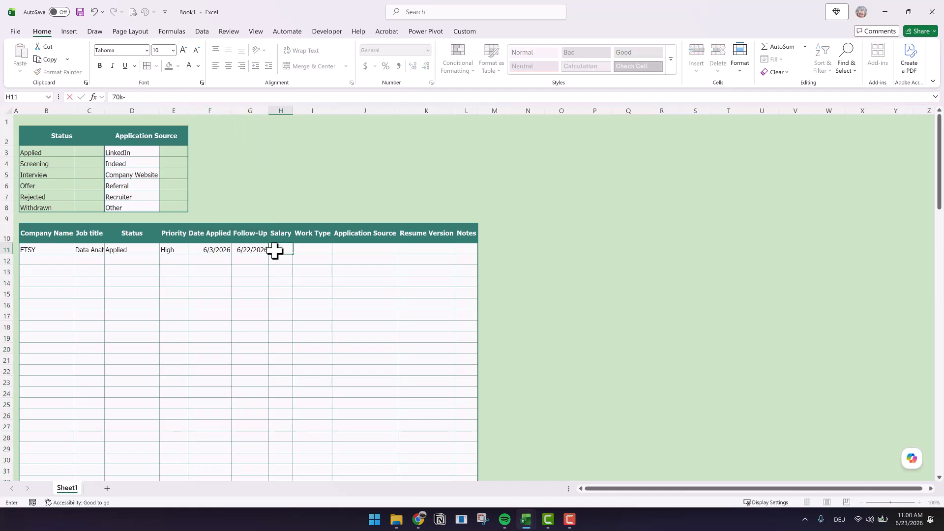
pyautogui.write('75k')
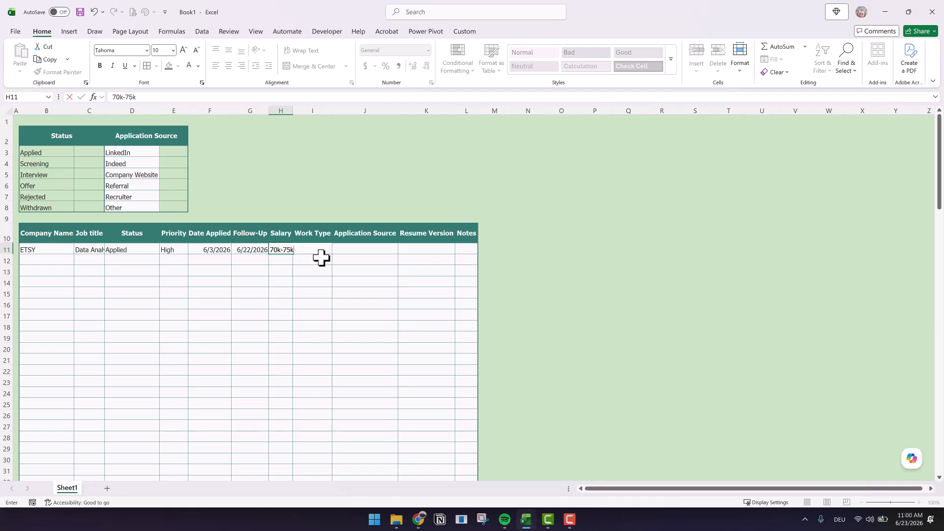
pyautogui.click(317, 267)
# Add a dropdown list with Hybrid, On-site and Remote to the Work Type cells I11:I118, and choose Remote in I11
pyautogui.click(316, 248)
pyautogui.moveTo(316, 249); pyautogui.dragTo(320, 450)
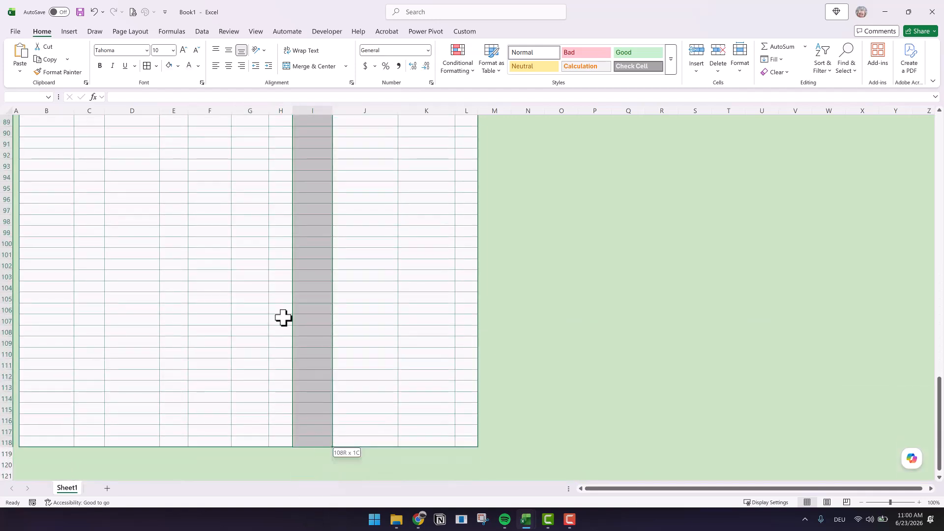
pyautogui.scroll(20, 295, 358)
pyautogui.click(201, 31)
pyautogui.click(573, 73)
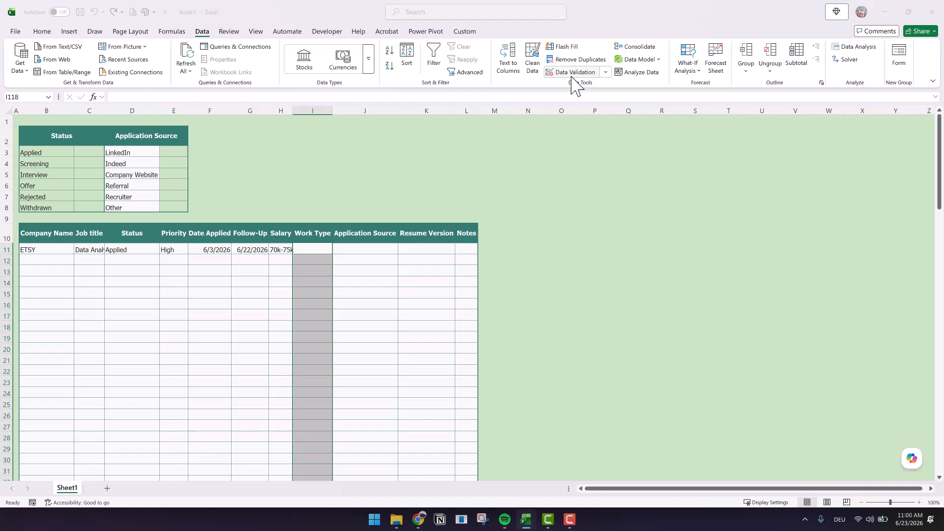
pyautogui.click(345, 230)
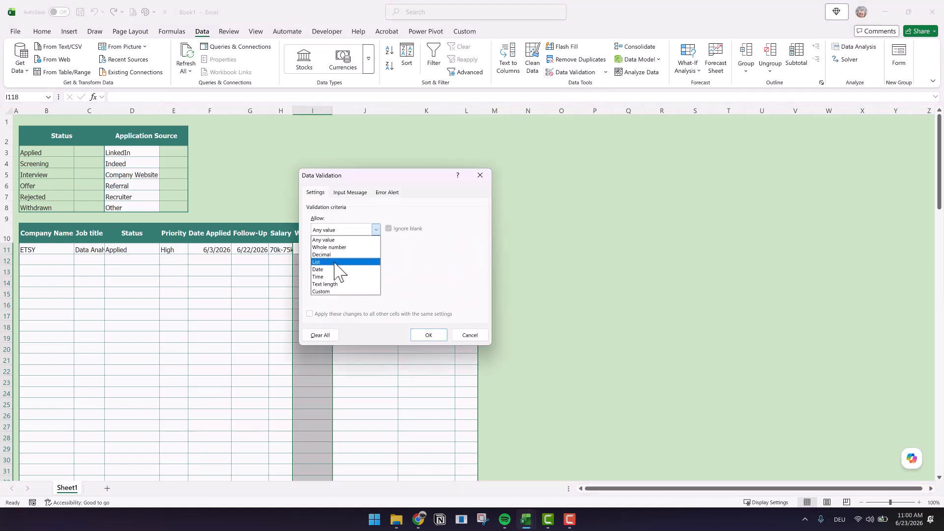
pyautogui.click(337, 262)
pyautogui.click(369, 276)
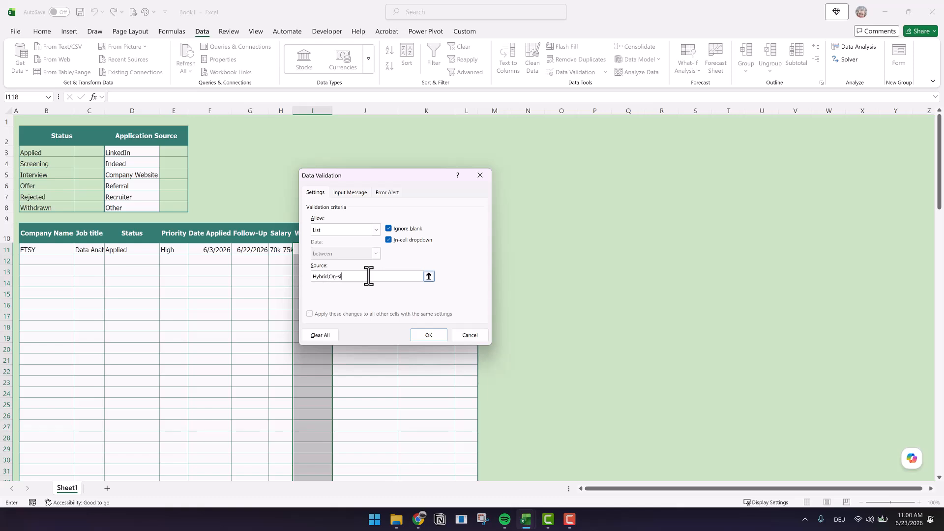
pyautogui.write('Hybrid,On-site,Remote')
pyautogui.click(428, 335)
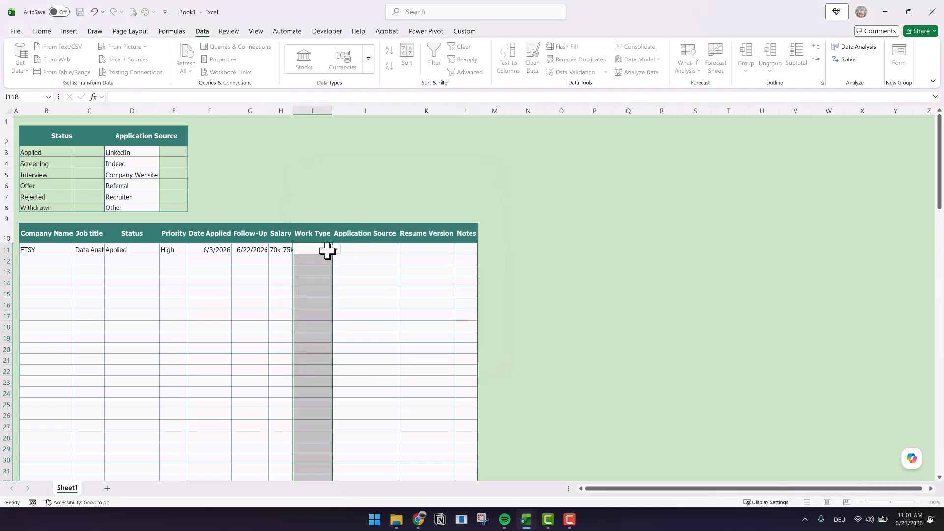
pyautogui.click(336, 250)
pyautogui.click(316, 273)
# Add a dropdown list sourced from D3:D8 to the Application Source cells J11:J118, and choose LinkedIn in J11
pyautogui.moveTo(352, 250); pyautogui.dragTo(364, 442)
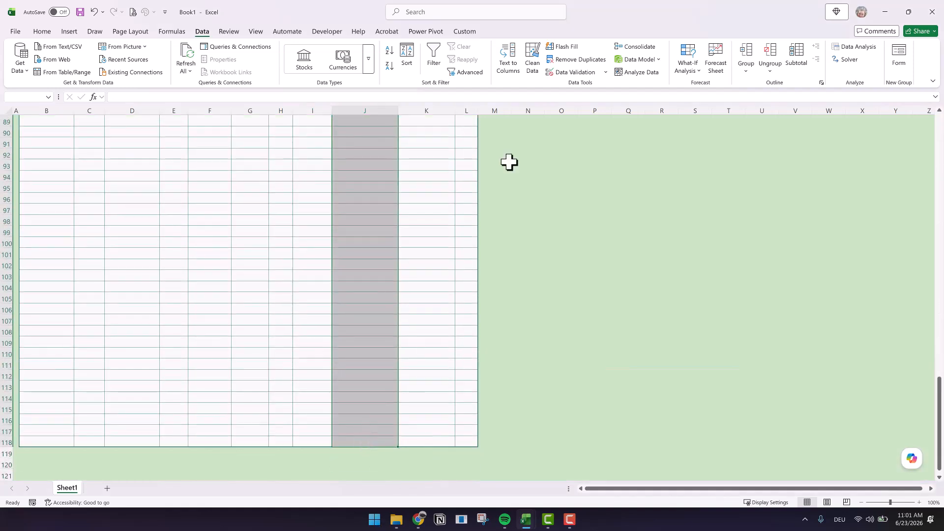
pyautogui.click(606, 72)
pyautogui.click(595, 96)
pyautogui.click(351, 230)
pyautogui.click(330, 263)
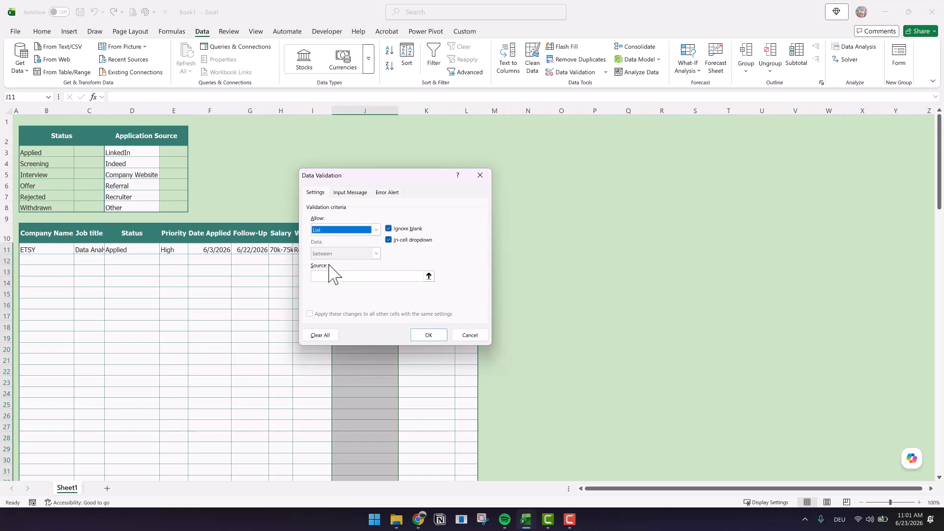
pyautogui.click(431, 275)
pyautogui.moveTo(118, 152); pyautogui.dragTo(120, 207)
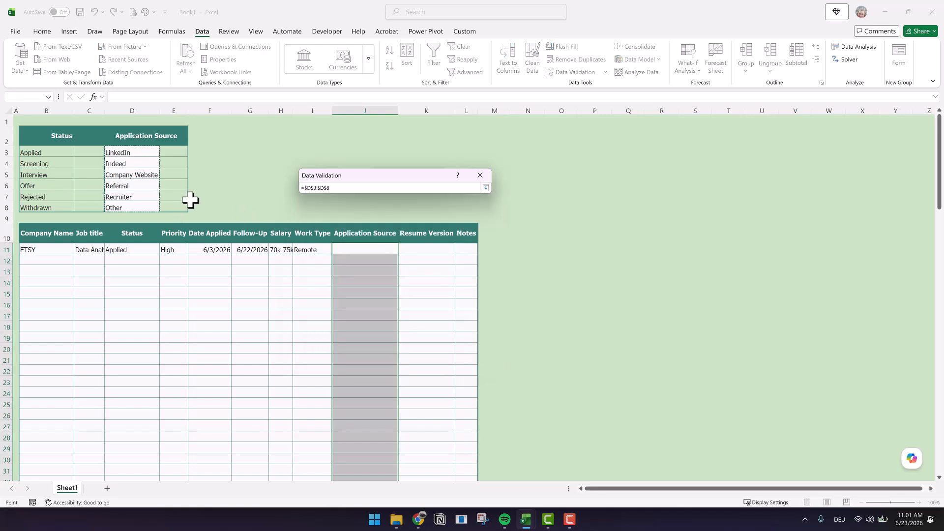
pyautogui.click(485, 188)
pyautogui.click(437, 337)
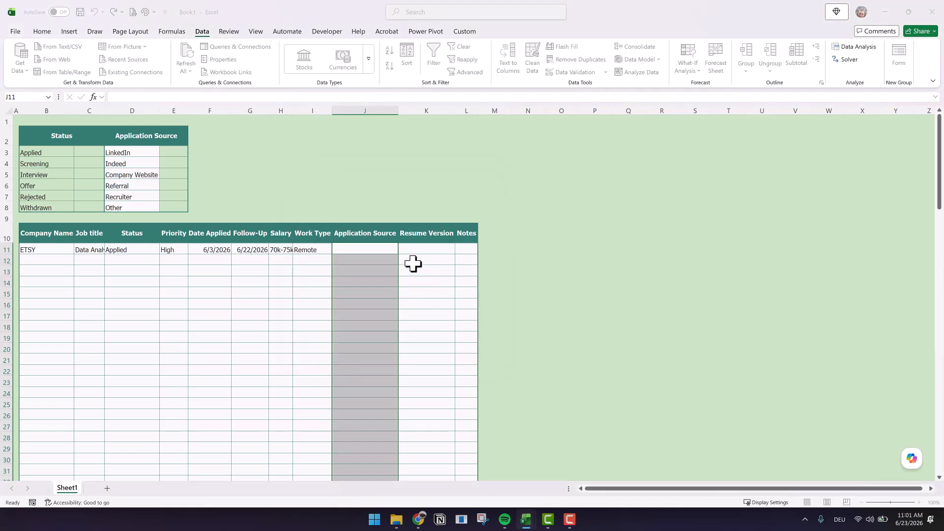
pyautogui.click(402, 250)
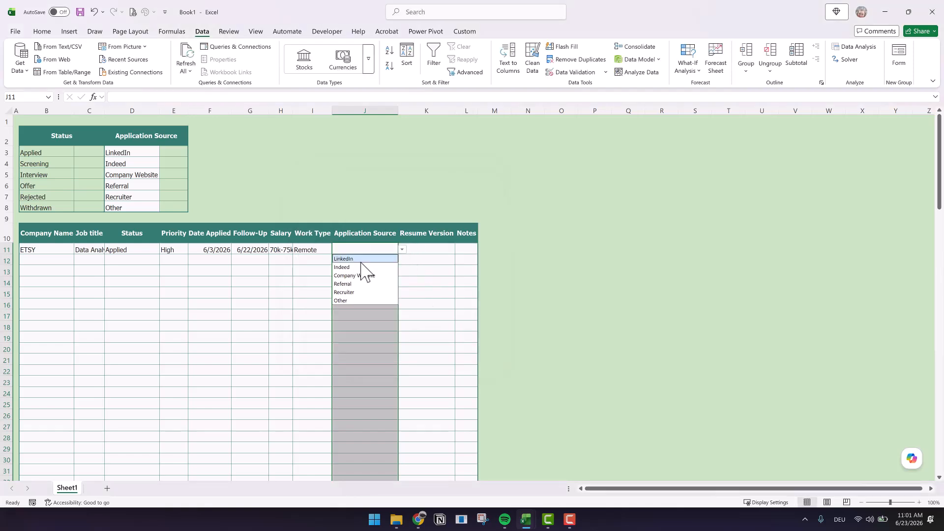
pyautogui.click(360, 259)
# Enter the resume version "LAST!!! 1.1 (1)" in K11 and the note "test" in L11
pyautogui.click(434, 249)
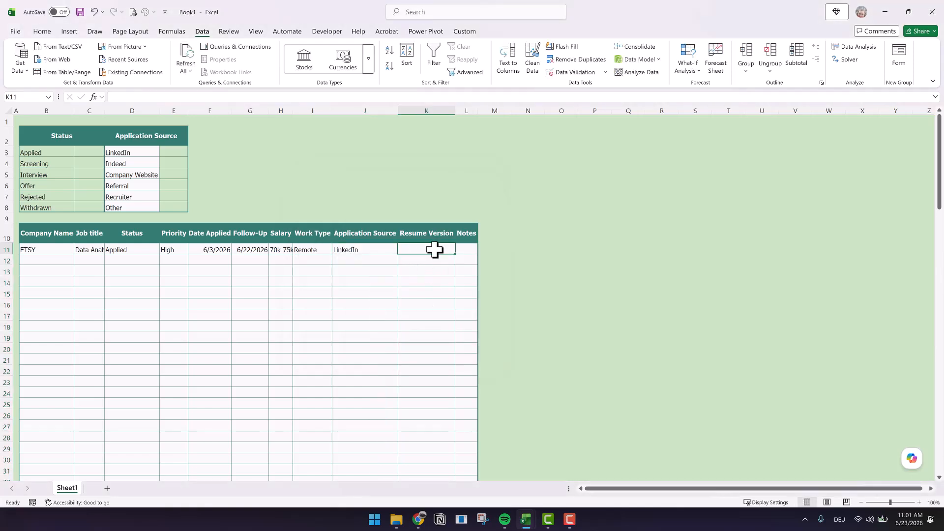
pyautogui.write('LAST!!! 1.1 (1')
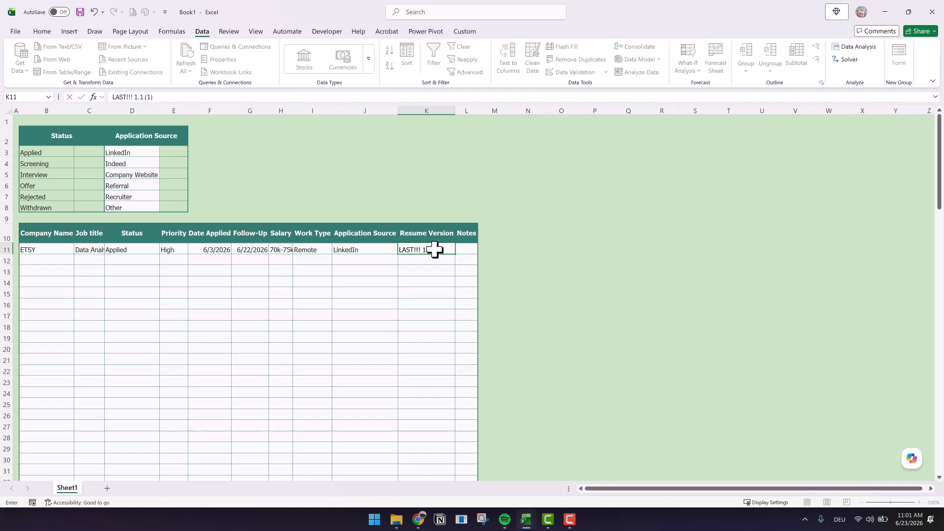
pyautogui.press('Tab')
pyautogui.write('test')
pyautogui.click(365, 316)
# AutoFit the application table's columns to their contents and widen the Job title column C slightly
pyautogui.moveTo(37, 109); pyautogui.dragTo(618, 111)
pyautogui.doubleClick(397, 111)
pyautogui.click(509, 163)
pyautogui.moveTo(114, 110); pyautogui.dragTo(126, 110)
pyautogui.click(148, 347)
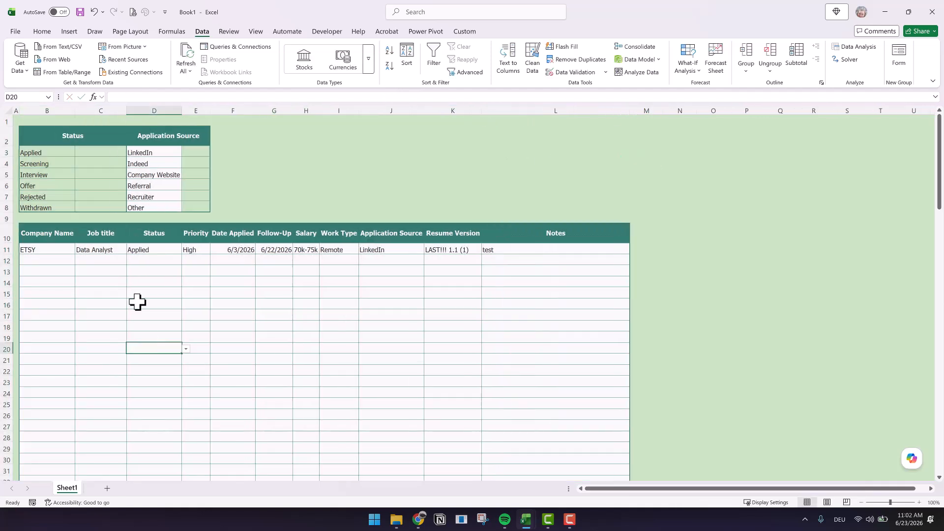
# Enter =COUNTIF($D$11:$D$118,B3) in C3 to count the applications with the Applied status
pyautogui.click(100, 153)
pyautogui.write('=co')
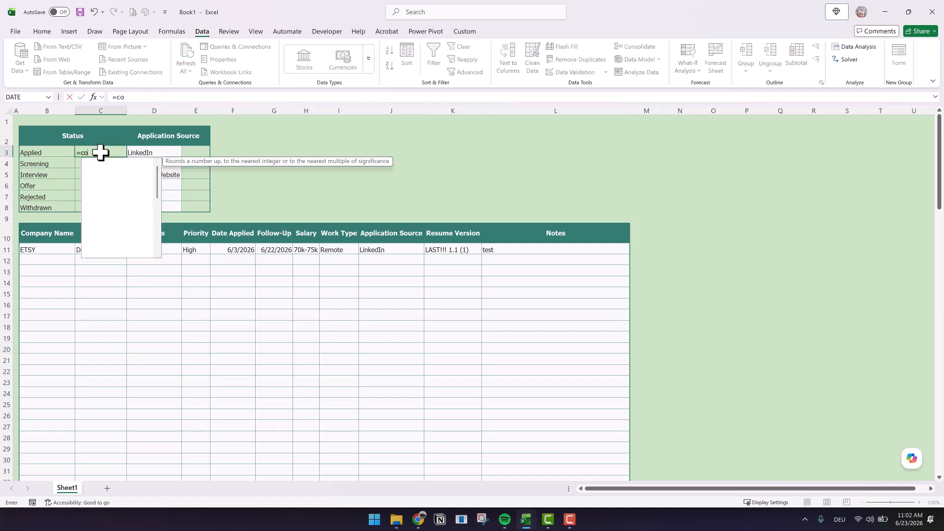
pyautogui.write('unt')
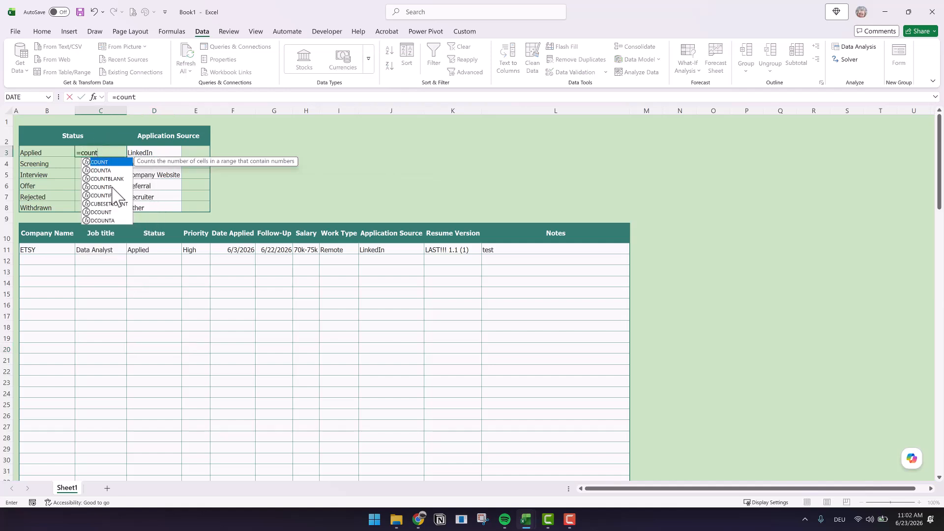
pyautogui.doubleClick(113, 187)
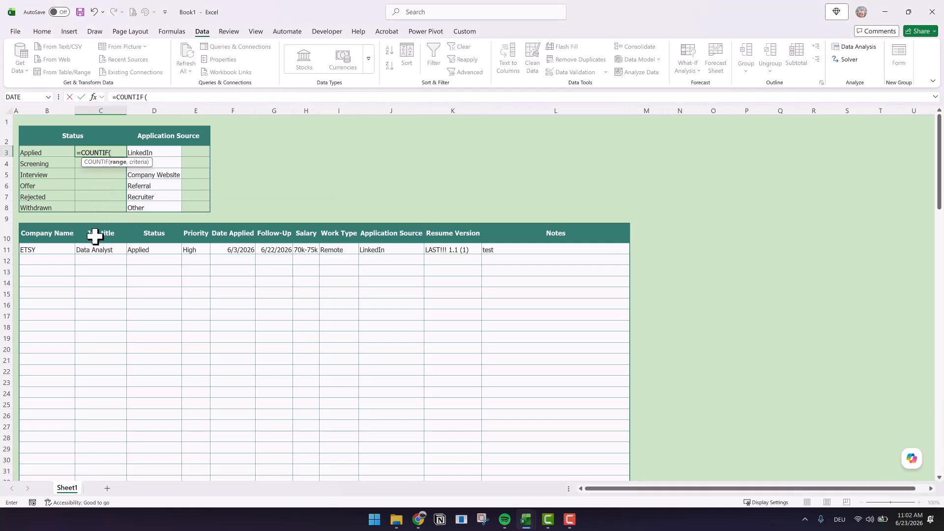
pyautogui.moveTo(139, 250); pyautogui.dragTo(144, 438)
pyautogui.click(196, 94)
pyautogui.write(',')
pyautogui.scroll(20, 261, 175)
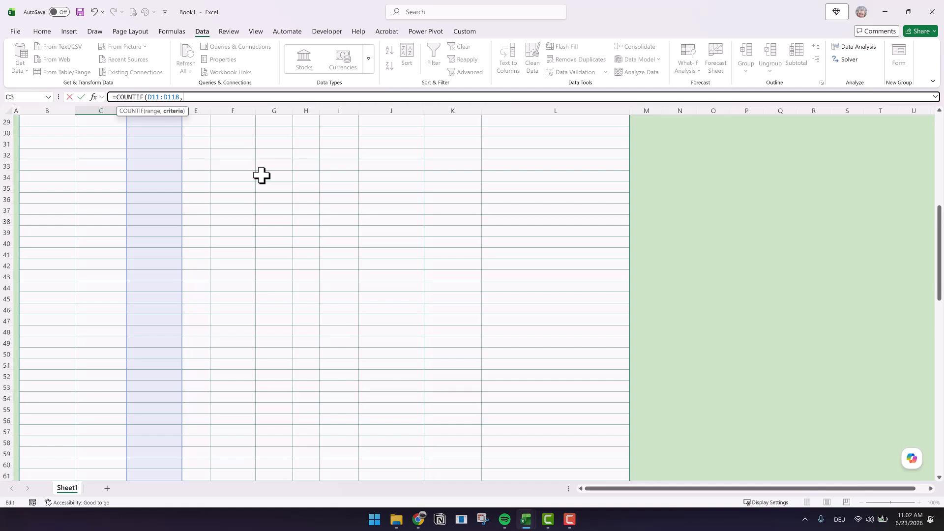
pyautogui.scroll(9, 262, 175)
pyautogui.click(52, 153)
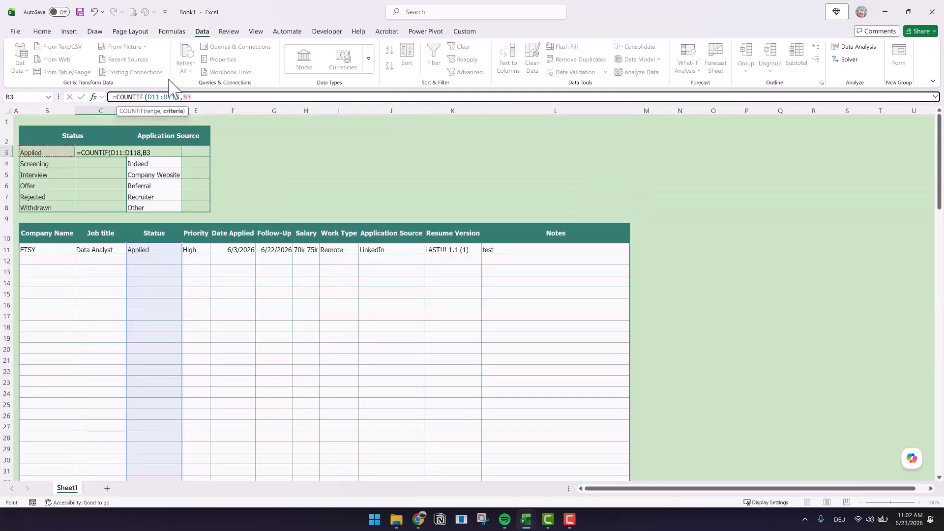
pyautogui.doubleClick(152, 96)
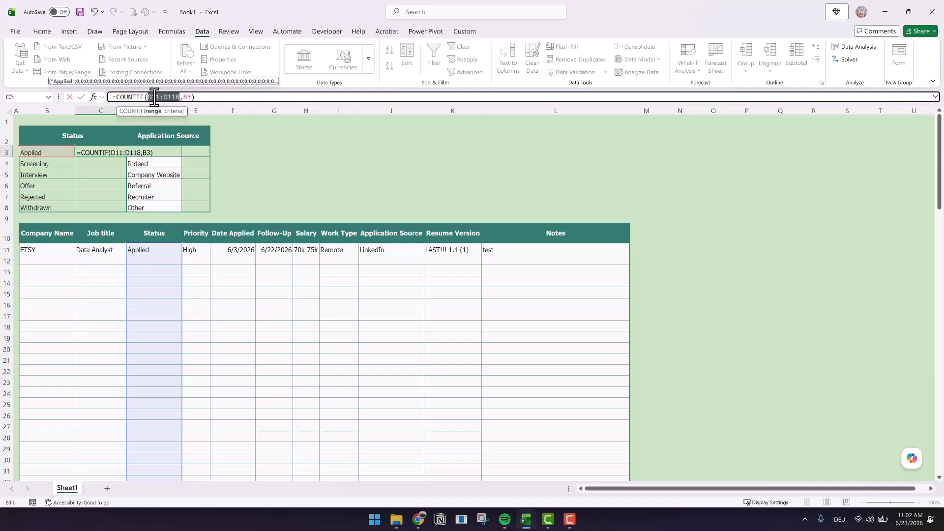
pyautogui.press('F4')
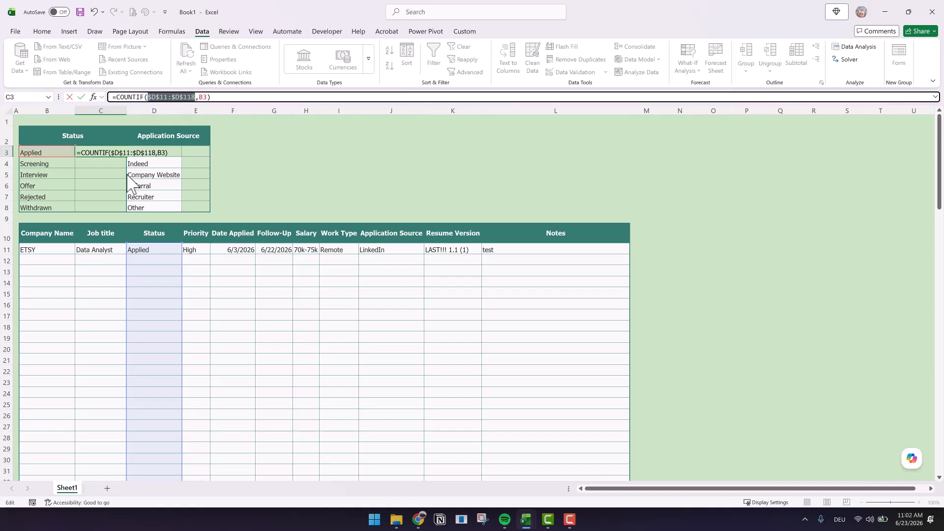
pyautogui.hotkey('ctrl', 'Return')
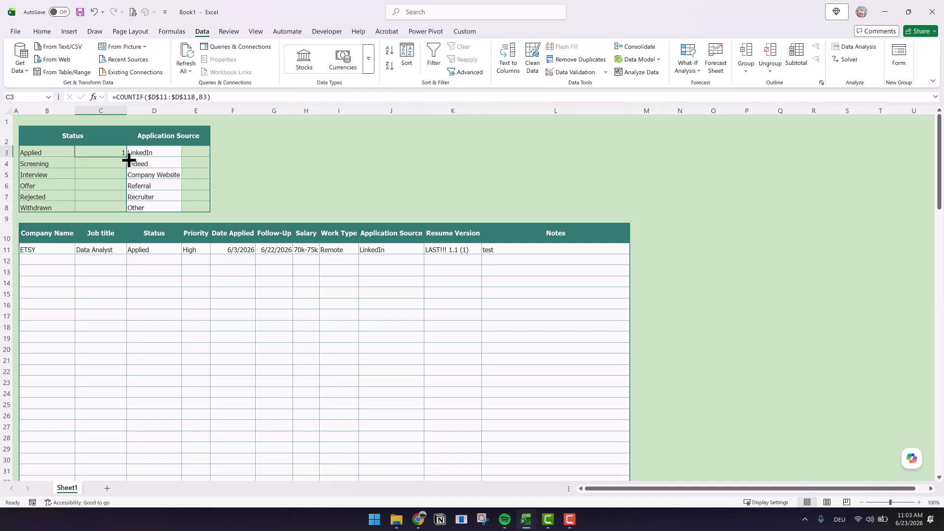
# Fill the status count formula from C3 down to C8 without formatting
pyautogui.moveTo(126, 158); pyautogui.dragTo(123, 210)
pyautogui.click(133, 217)
pyautogui.click(148, 252)
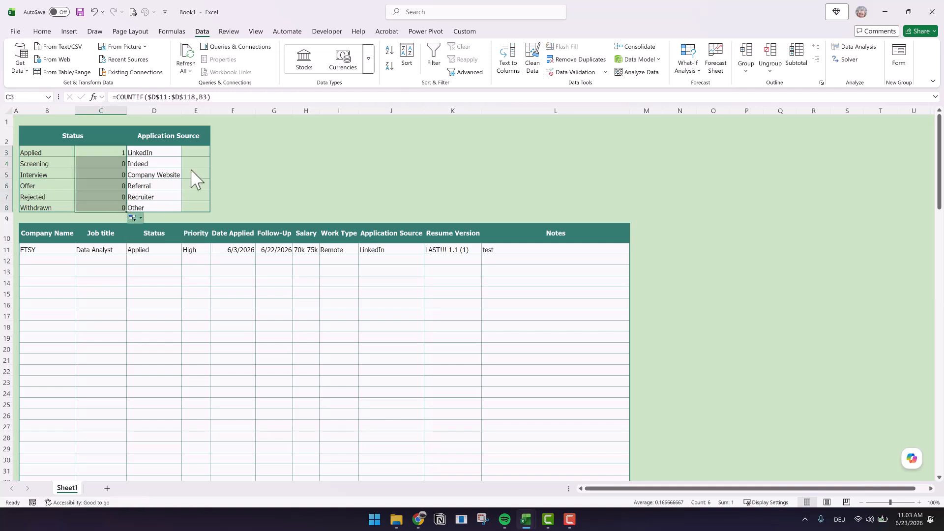
# Enter =COUNTIF($J$11:$J$118,D3) in E3 to count the applications sourced from LinkedIn
pyautogui.click(192, 153)
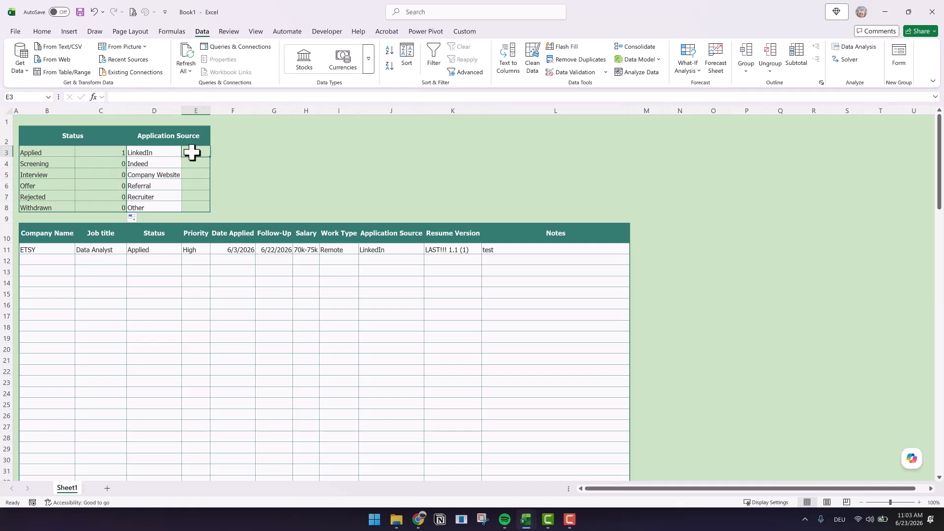
pyautogui.write('=COU')
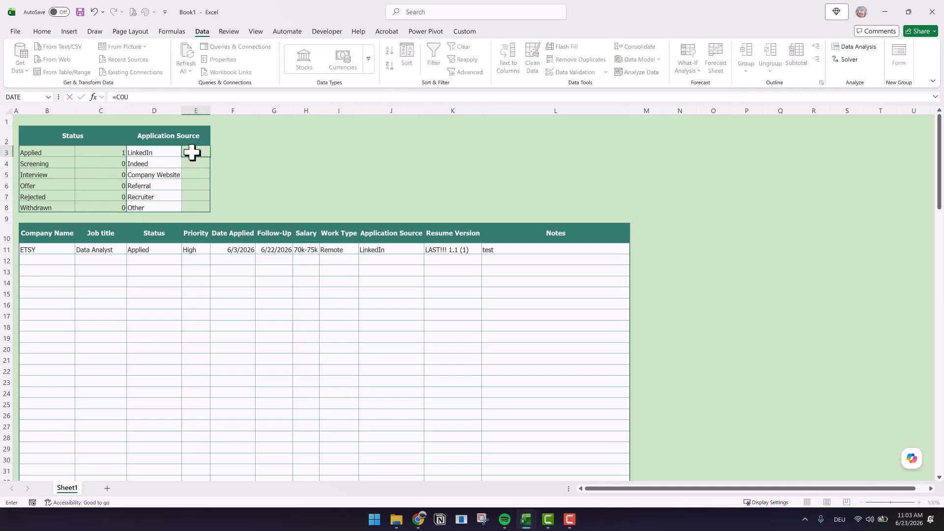
pyautogui.write('NTIF(')
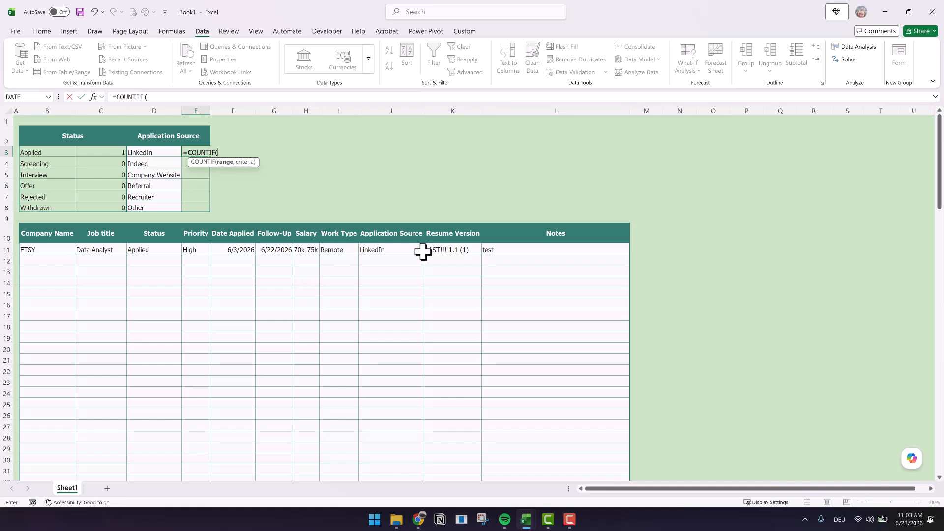
pyautogui.moveTo(386, 249); pyautogui.dragTo(385, 291)
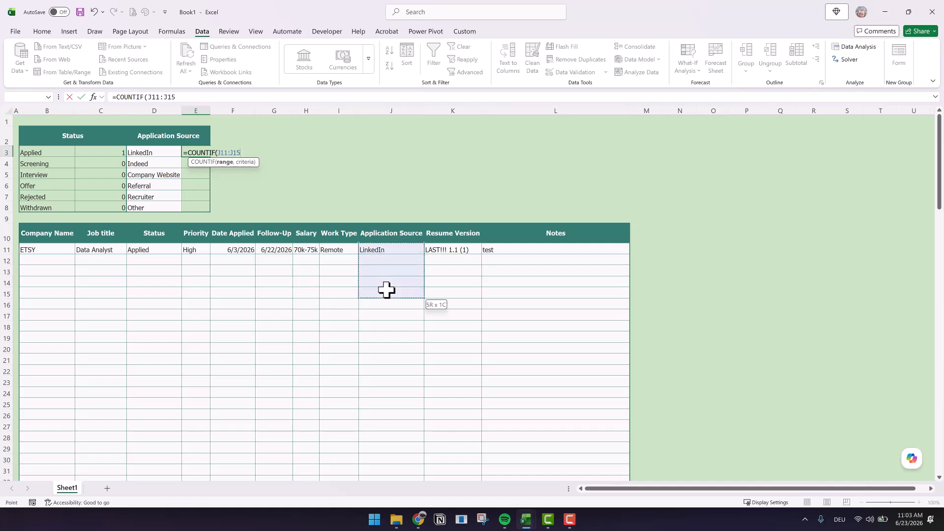
pyautogui.click(181, 96)
pyautogui.press('BackSpace')
pyautogui.write('18,')
pyautogui.click(140, 152)
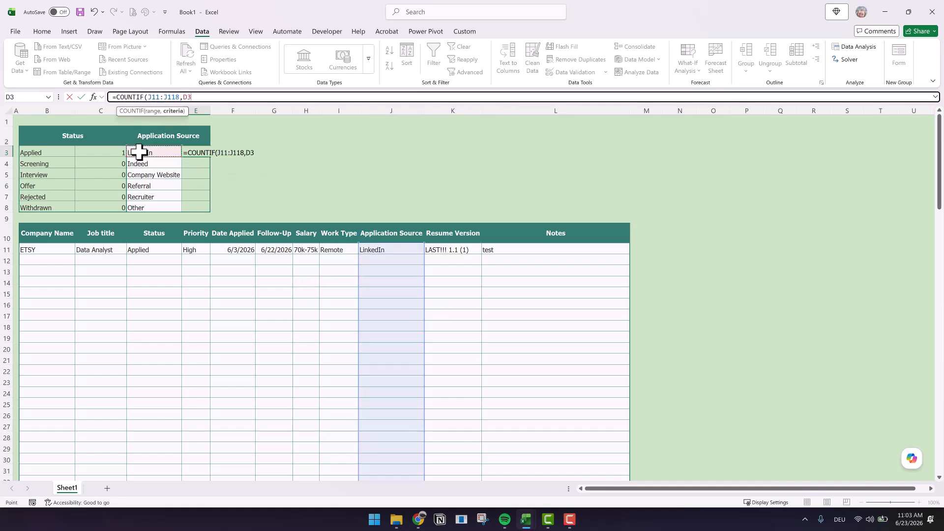
pyautogui.doubleClick(152, 96)
pyautogui.press('F4')
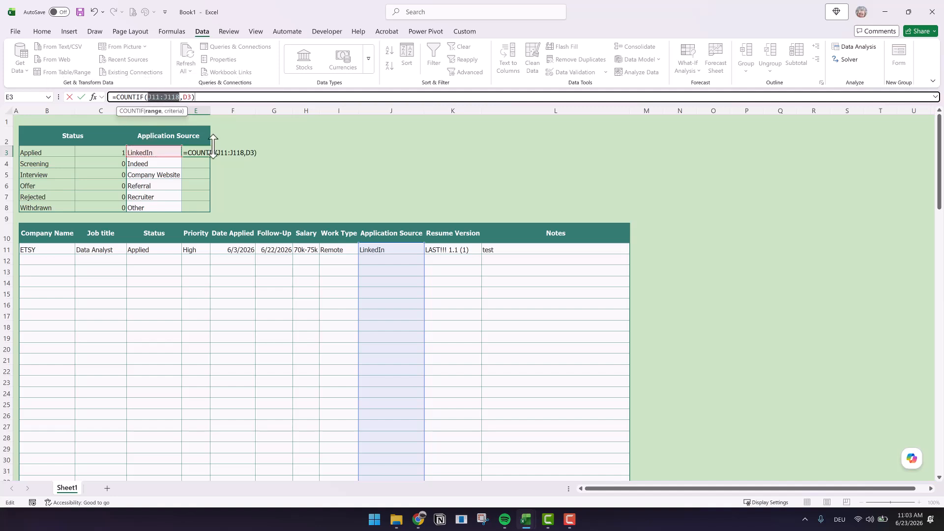
pyautogui.press('Return')
# Fill the source count formula from E3 down to E8 without formatting
pyautogui.click(205, 153)
pyautogui.moveTo(209, 157); pyautogui.dragTo(211, 213)
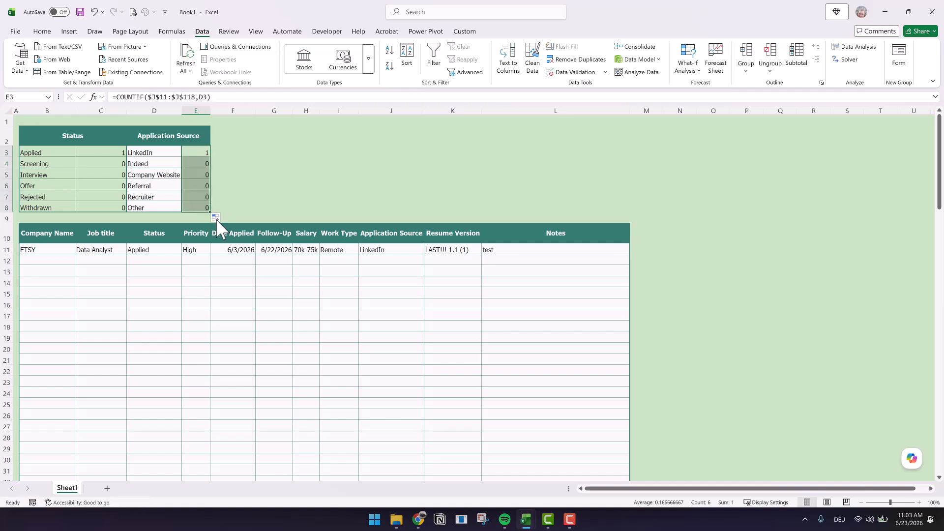
pyautogui.click(217, 219)
pyautogui.click(246, 252)
pyautogui.click(347, 184)
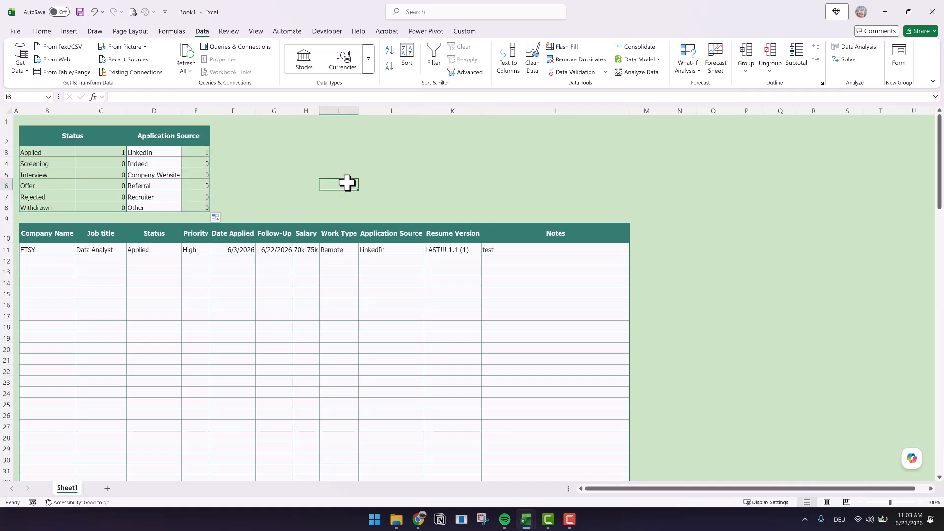
# Enter =Today() in L2 above the Notes column to show the current date
pyautogui.click(535, 135)
pyautogui.write('=Today')
pyautogui.press('Return')
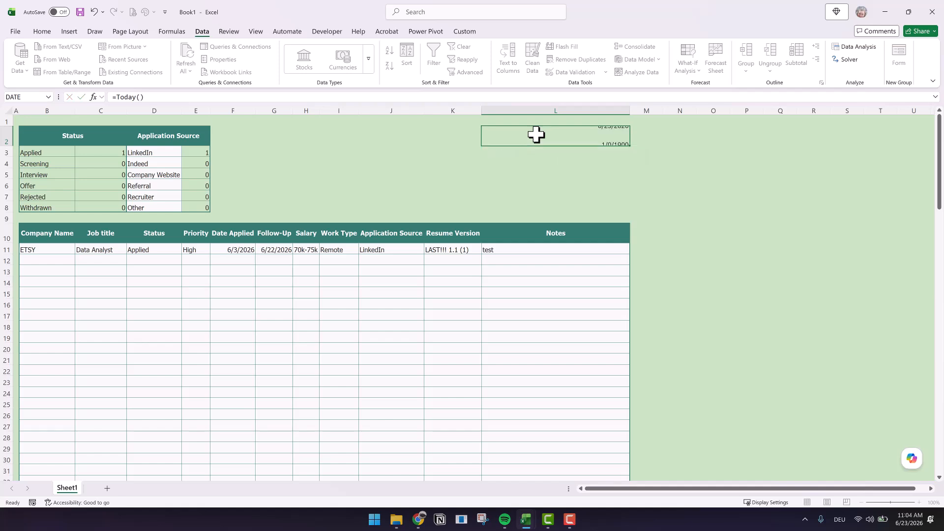
# Enter the summary labels Total Applications in L3, Overdue Follow-Ups in L5 and Due Soon Follow-Ups in L7
pyautogui.write('Total Applications')
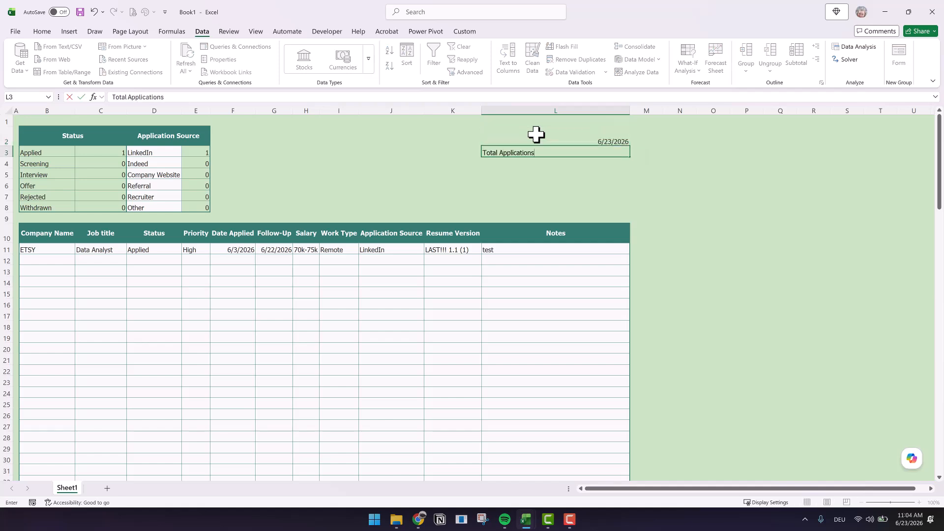
pyautogui.press('Return')
pyautogui.press('Return')
pyautogui.write('Overdue Follow')
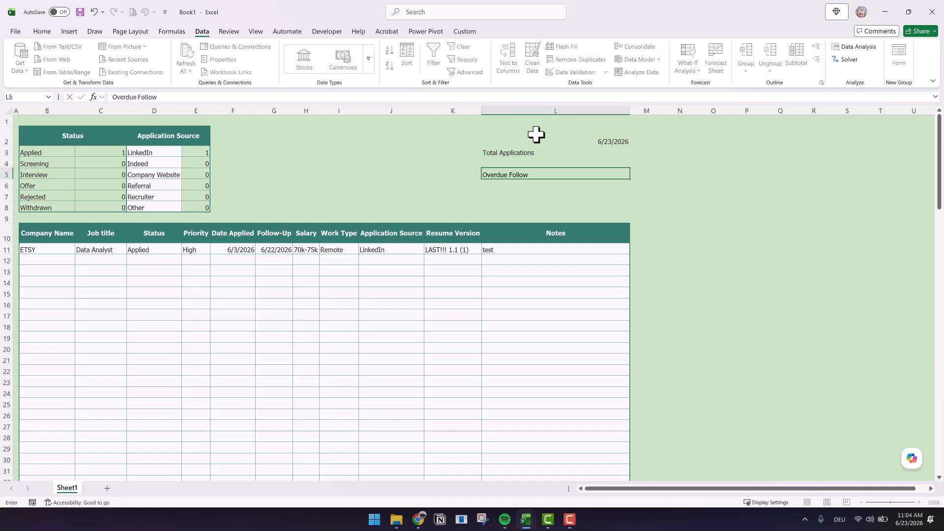
pyautogui.write('-Ups')
pyautogui.press('Return')
pyautogui.press('Return')
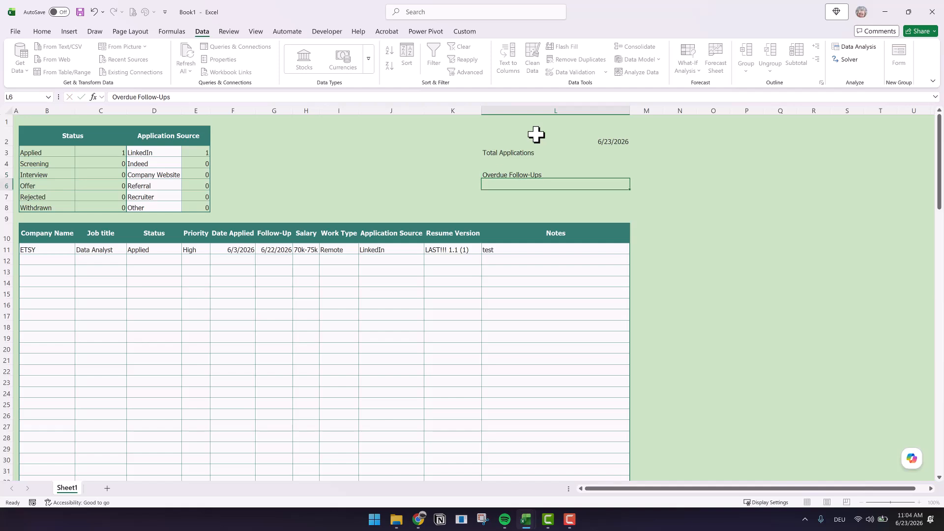
pyautogui.write('Due Soon Follow-')
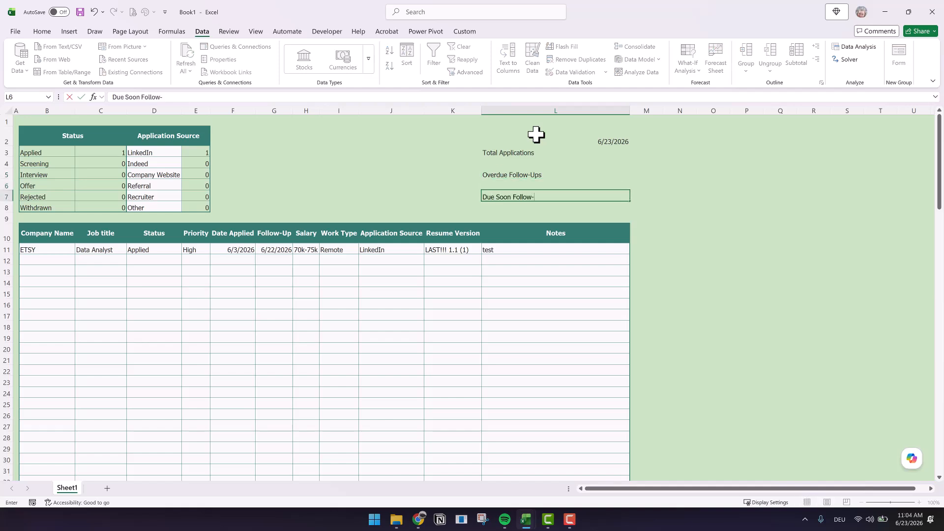
pyautogui.write('Ups')
# Enter a SUM formula in L4 that totals the status counts in C3:C8
pyautogui.click(560, 164)
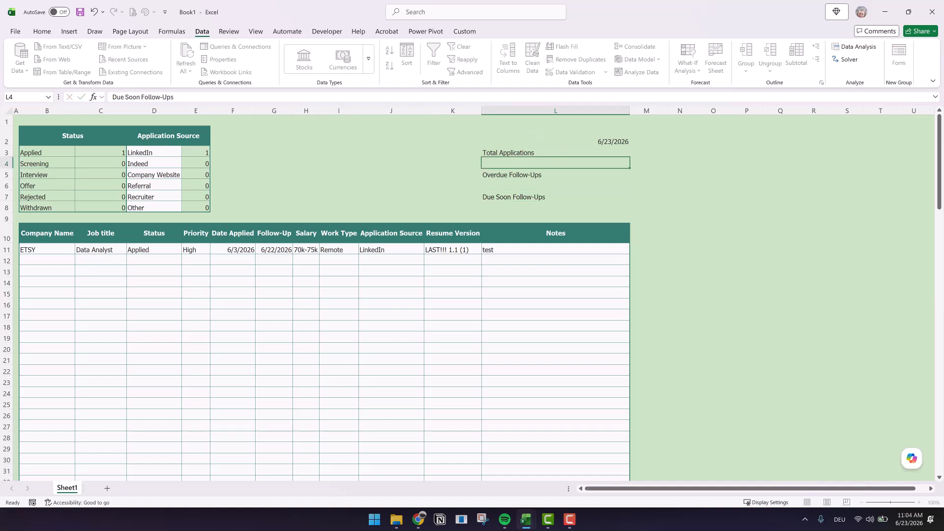
pyautogui.write('=SUm')
pyautogui.doubleClick(509, 174)
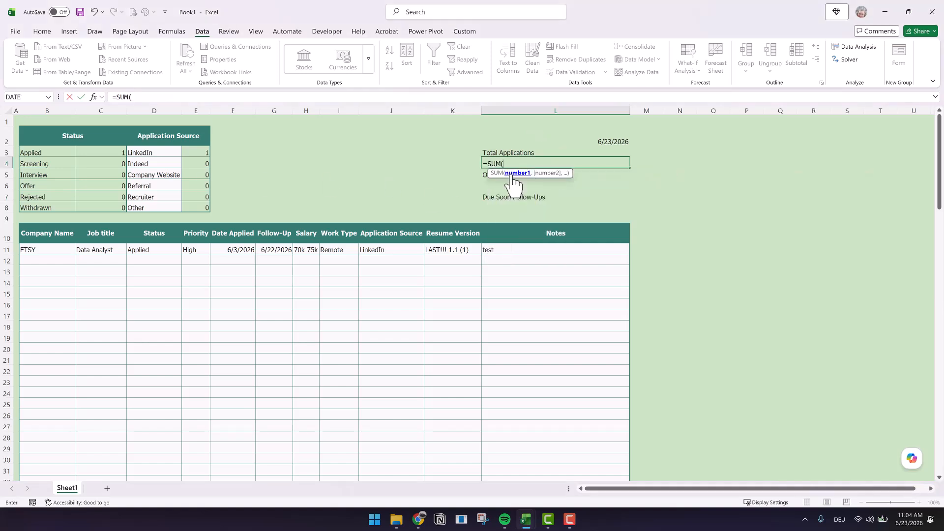
pyautogui.moveTo(76, 154); pyautogui.dragTo(87, 206)
pyautogui.press('Return')
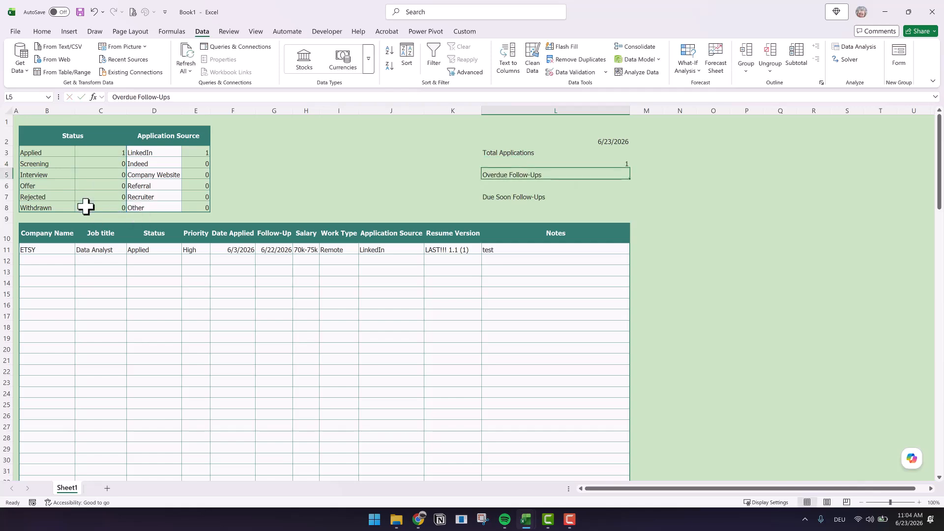
# Begin a COUNTIFS formula in L6 with the criterion G11:G118,"<"&TODAY() for follow-up dates before today
pyautogui.press('Return')
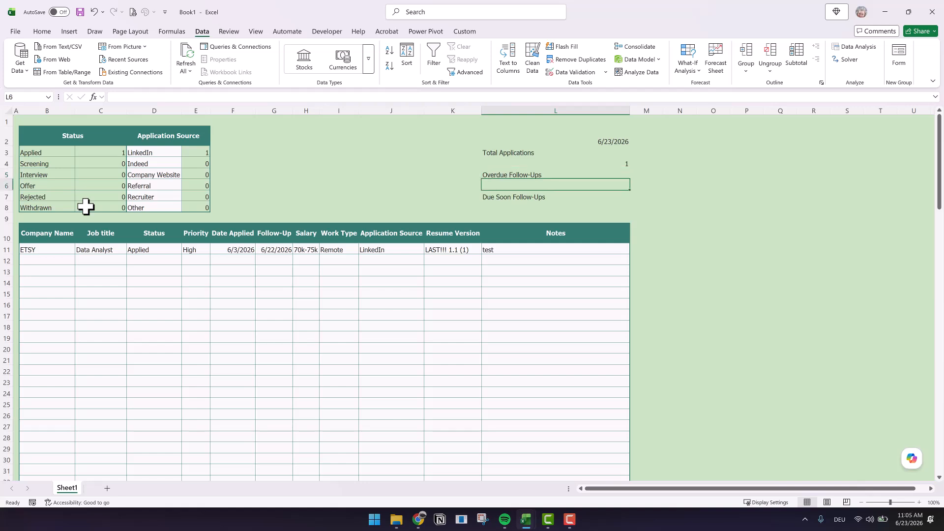
pyautogui.write('=COU')
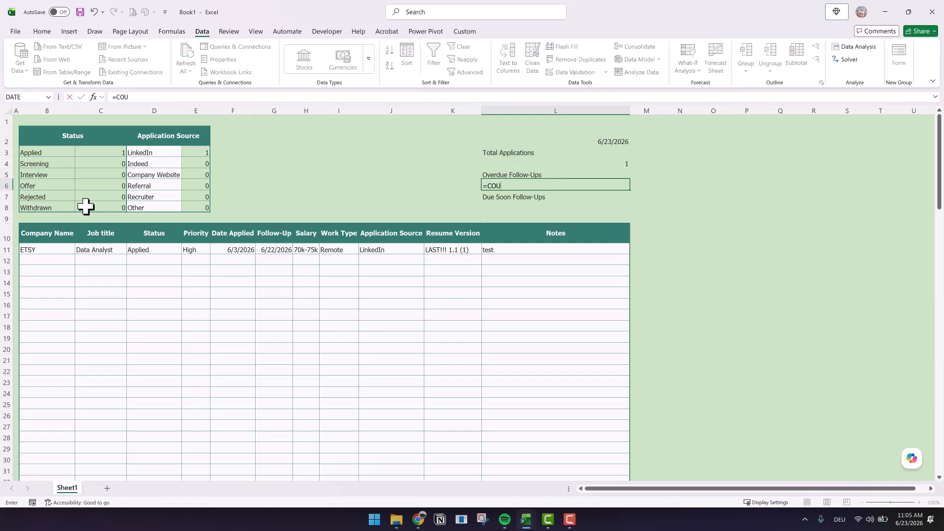
pyautogui.write('NTIFS')
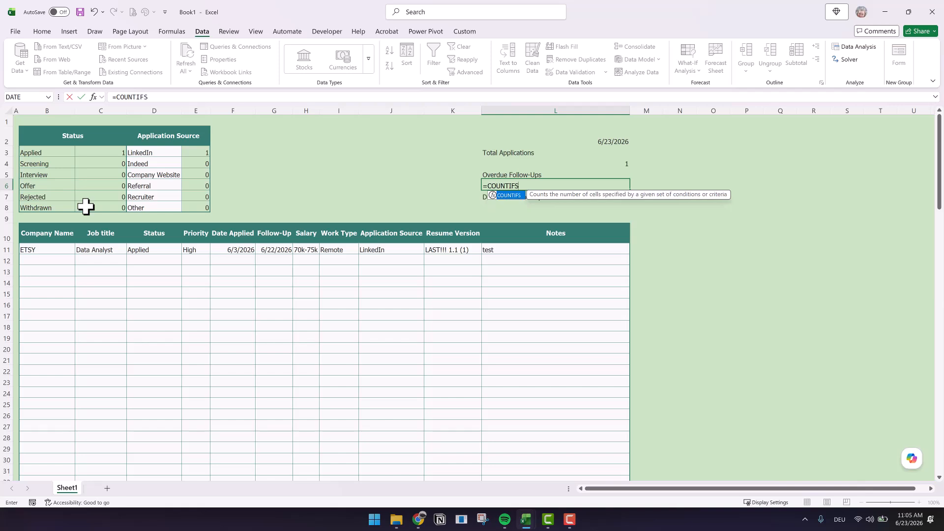
pyautogui.write('(')
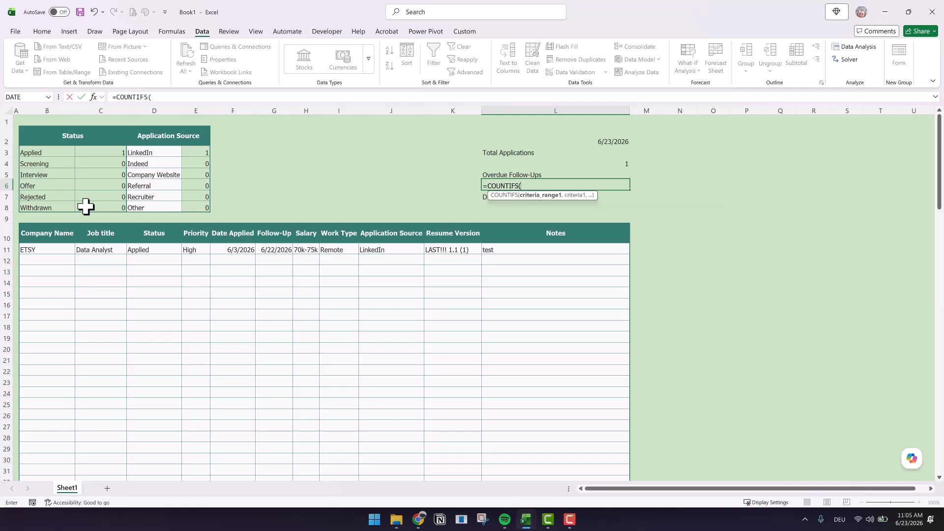
pyautogui.write('G')
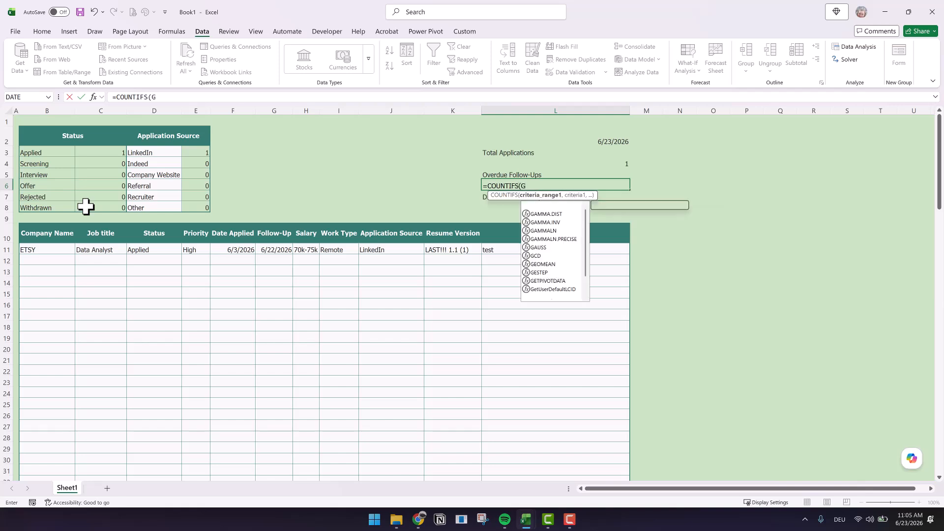
pyautogui.write('11:G')
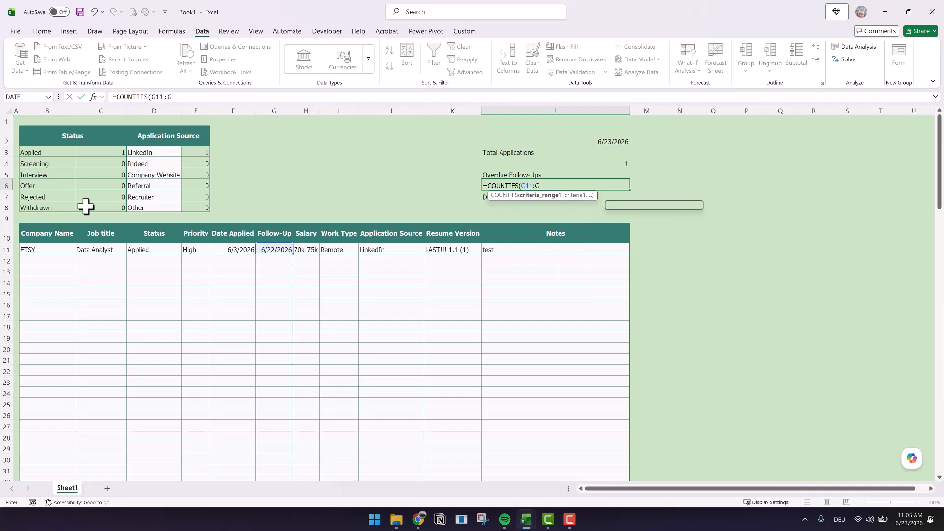
pyautogui.write('118,"<"&')
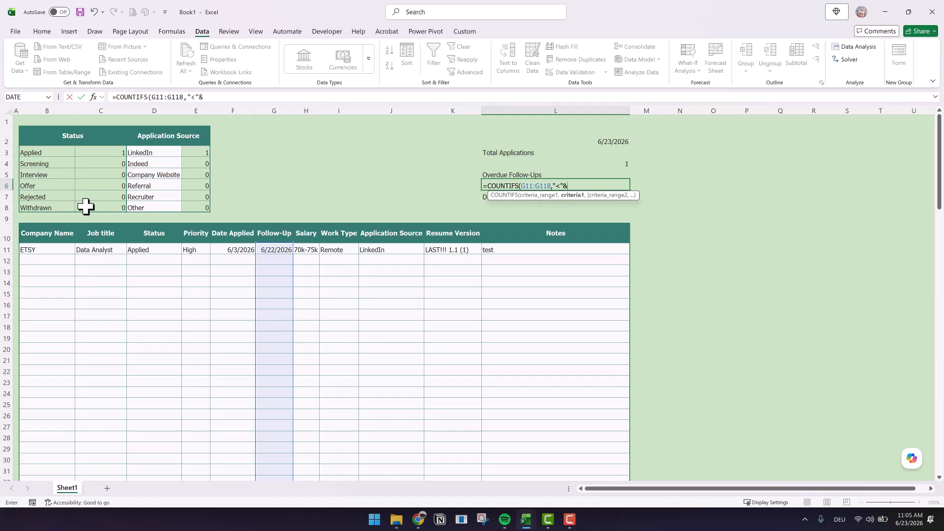
pyautogui.write('TODAY')
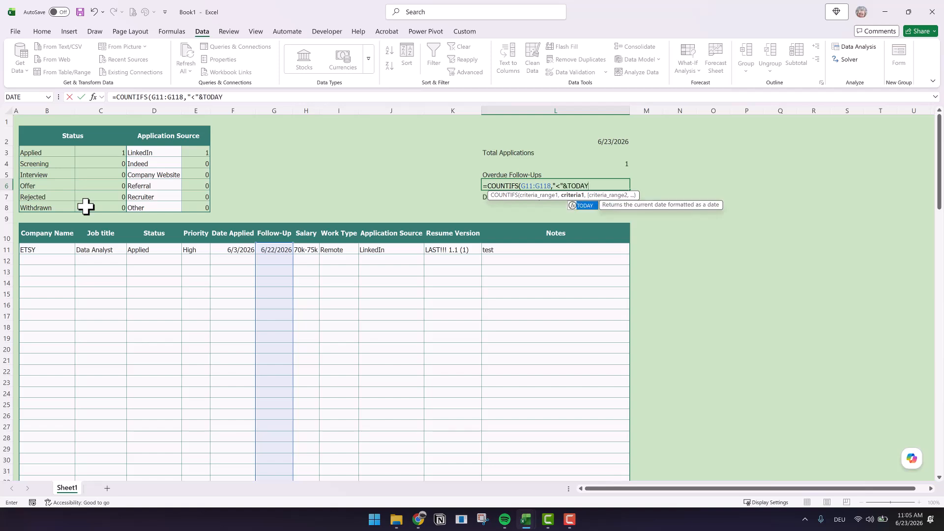
pyautogui.write('()')
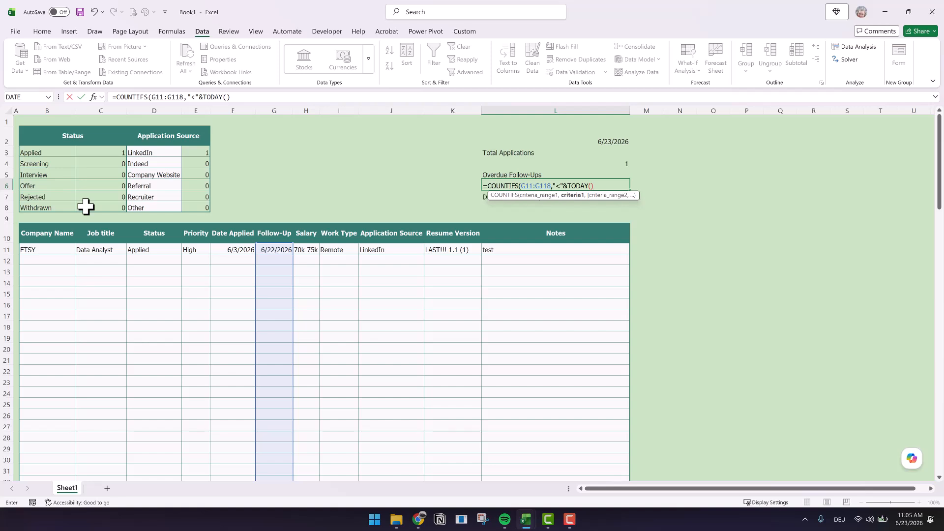
# Add the criterion G11:G118,"<>" to the overdue formula to exclude blank follow-up dates
pyautogui.write(',G11:G')
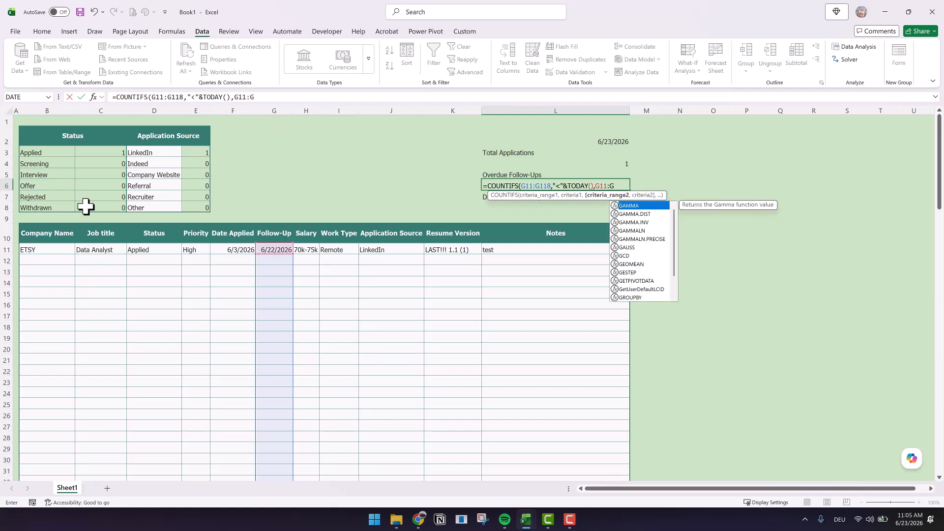
pyautogui.write('118,"')
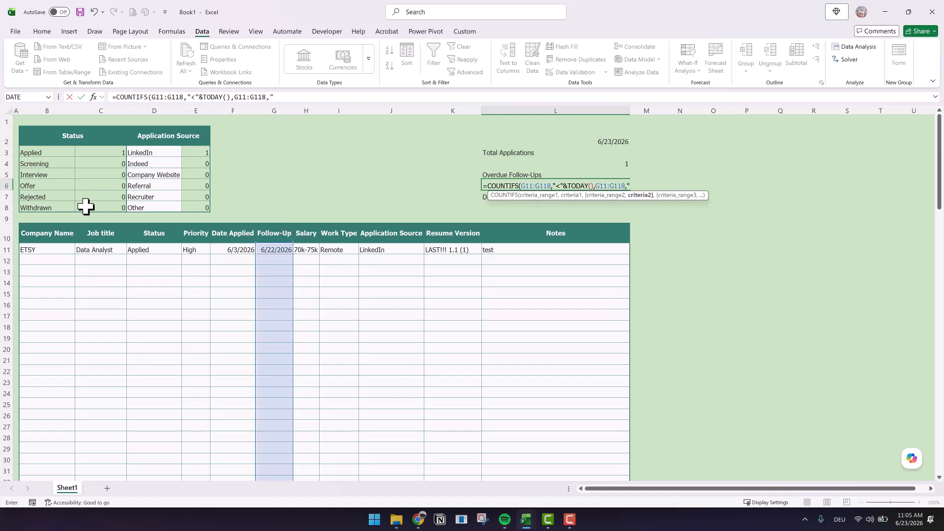
pyautogui.click(285, 97)
pyautogui.write(',"<>')
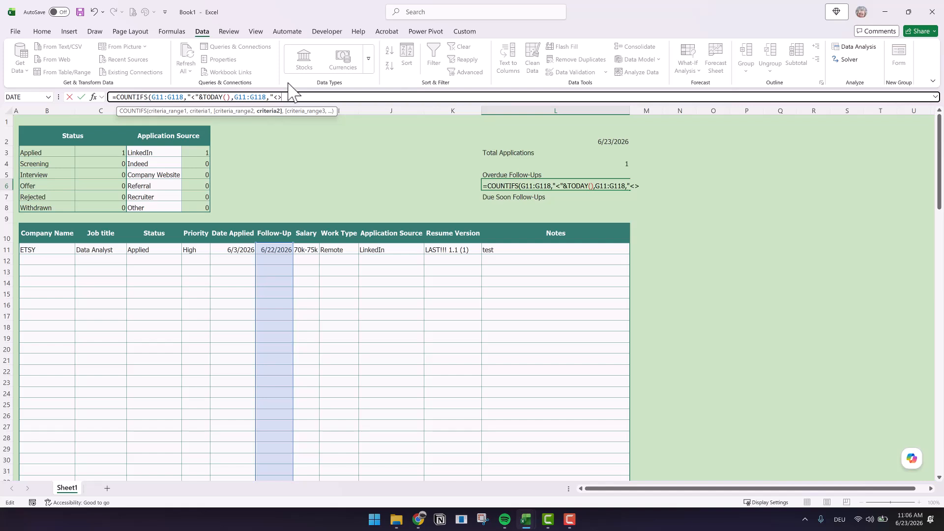
# Add the criterion D11:D118,"<>Rejected" to the overdue formula to leave out rejected applications
pyautogui.write('",D11:D188')
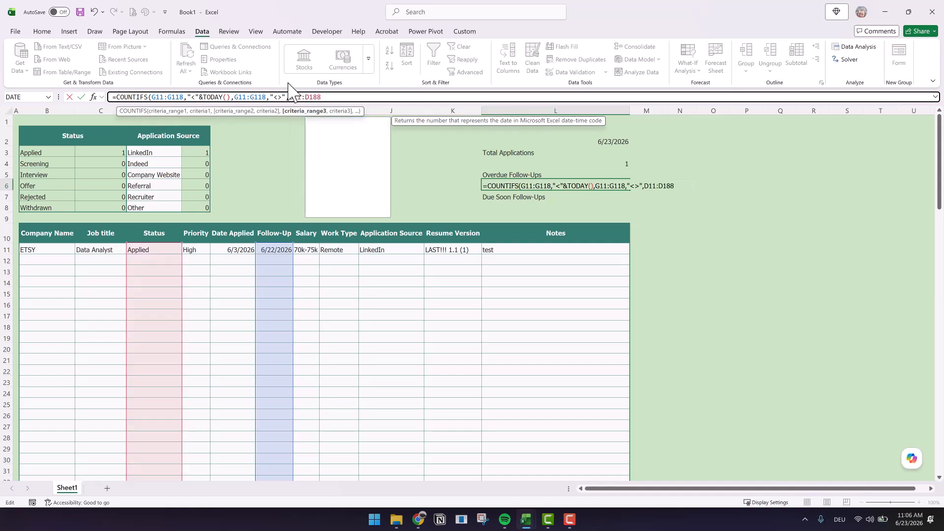
pyautogui.press('BackSpace')
pyautogui.press('BackSpace')
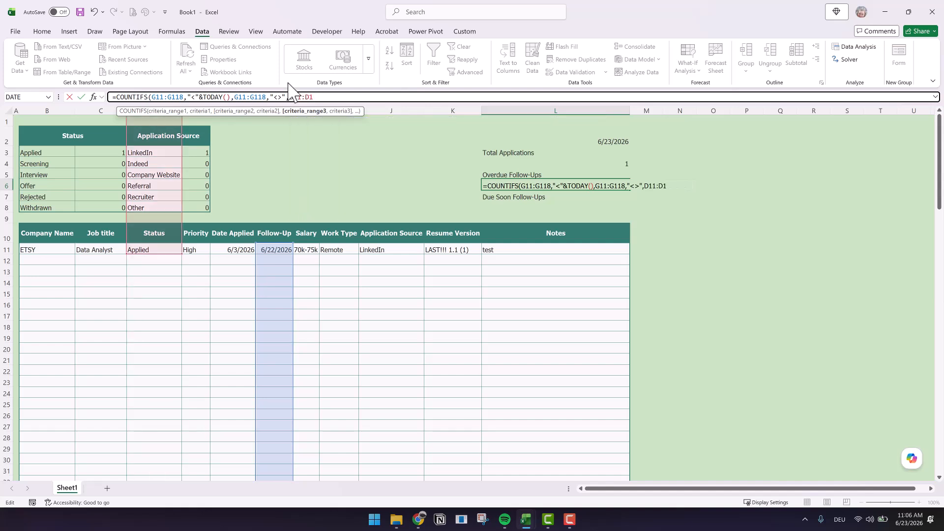
pyautogui.write('18,"<>')
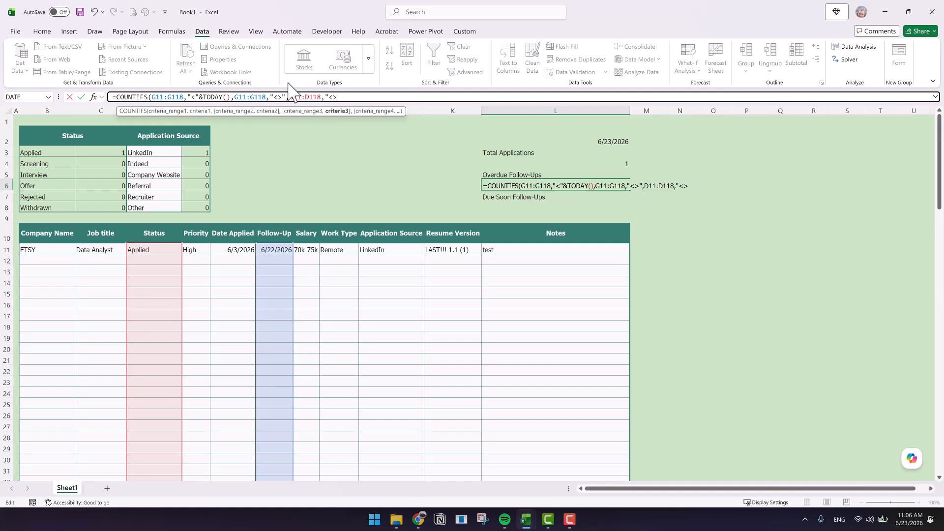
pyautogui.write('"')
# Duplicate the Rejected criterion at the end of the overdue formula and change the copy to "<>Withdrawn"
pyautogui.moveTo(390, 96); pyautogui.dragTo(286, 96)
pyautogui.hotkey('ctrl', 'c')
pyautogui.click(386, 97)
pyautogui.hotkey('ctrl', 'v')
pyautogui.moveTo(424, 97); pyautogui.dragTo(454, 97)
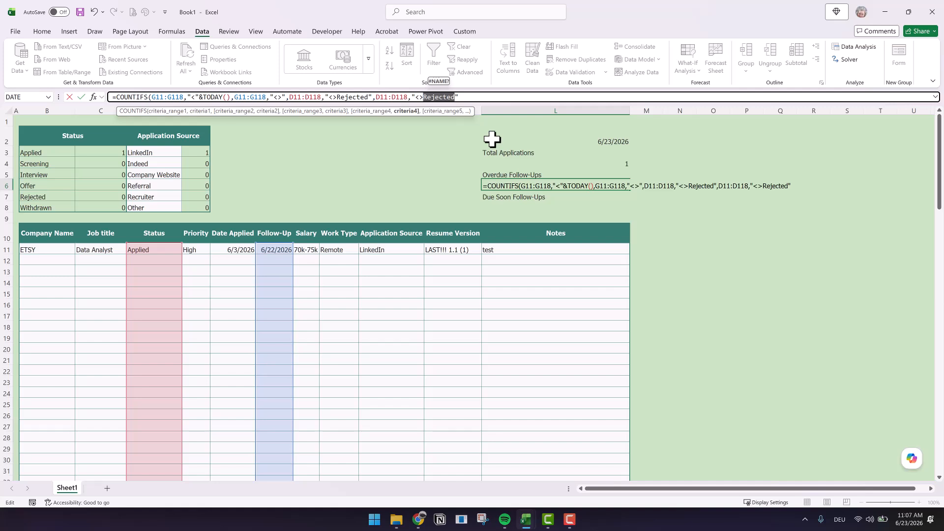
pyautogui.write('Withdrawn"')
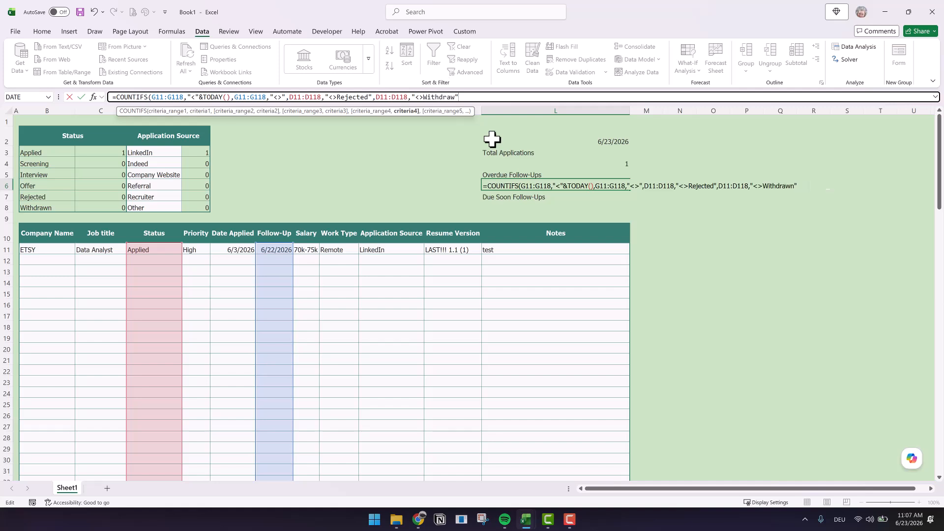
# Add the criterion D11:D118,"<>Offer" and complete the overdue COUNTIFS formula in L6
pyautogui.write(',D11:D118,"<>Rejected"')
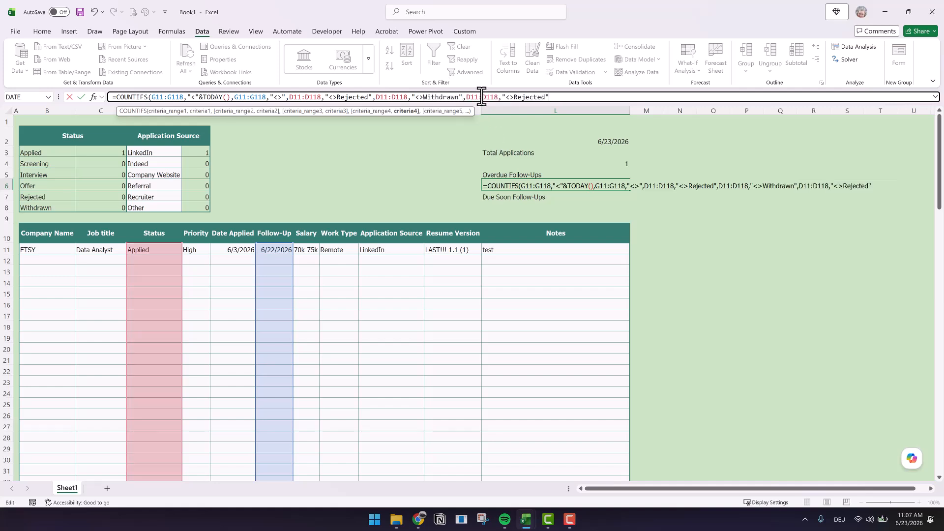
pyautogui.moveTo(514, 97); pyautogui.dragTo(541, 95)
pyautogui.press('BackSpace')
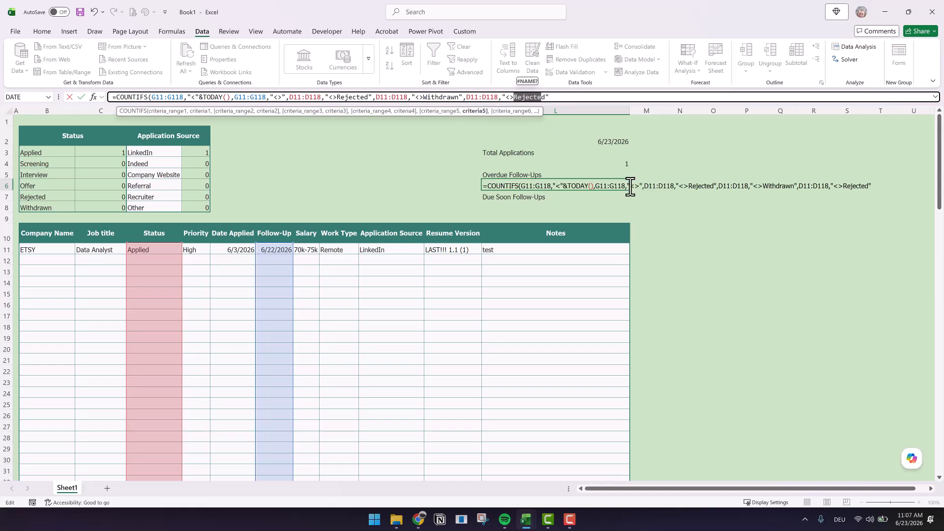
pyautogui.write('fer')
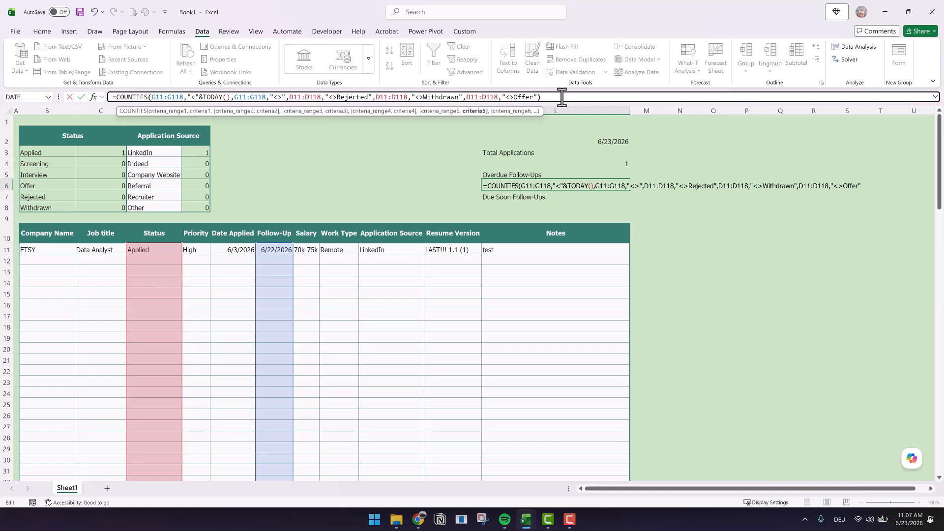
pyautogui.press('Return')
# Copy the text of the overdue COUNTIFS formula from L6 into L8 under Due Soon Follow-Ups
pyautogui.tripleClick(295, 97)
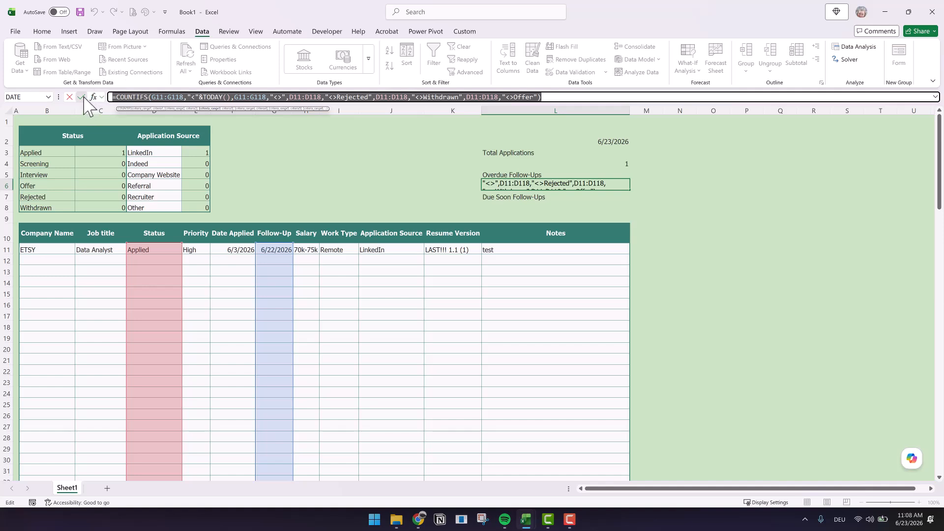
pyautogui.press('Return')
pyautogui.press('Return')
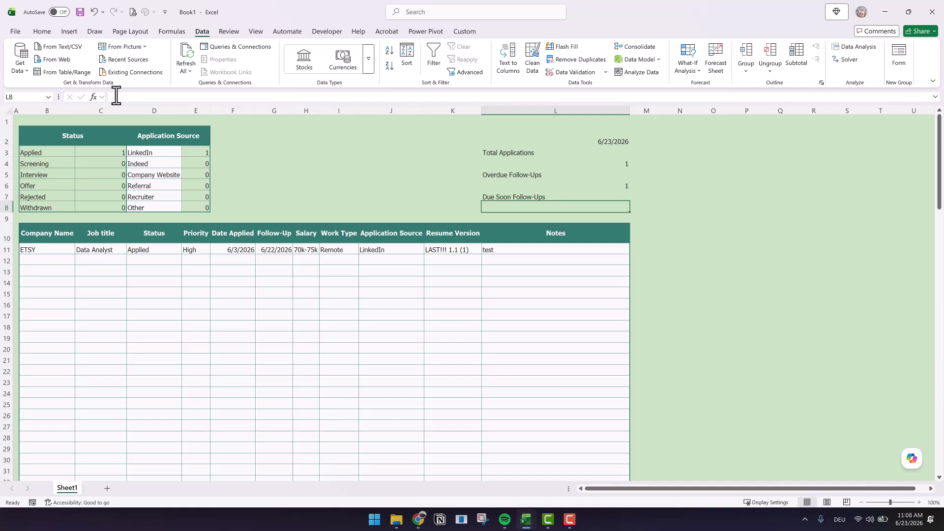
pyautogui.click(116, 96)
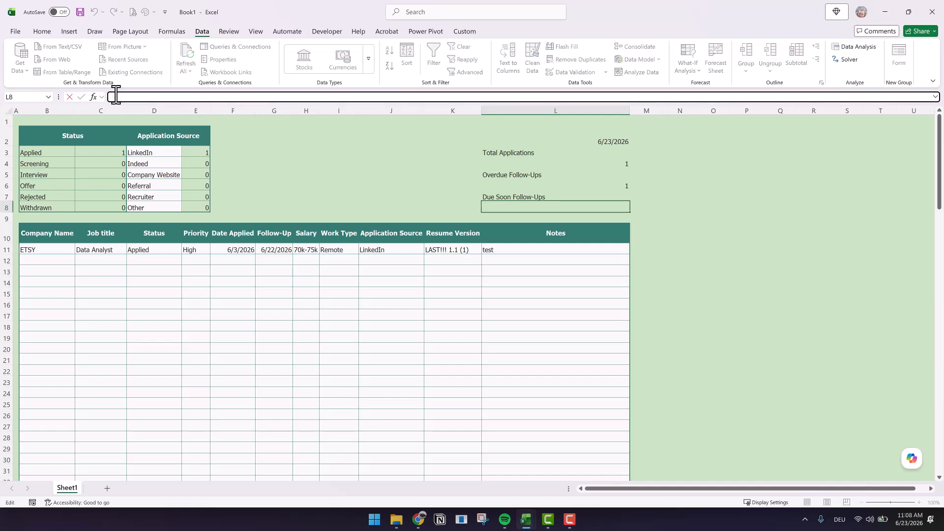
pyautogui.hotkey('ctrl', 'v')
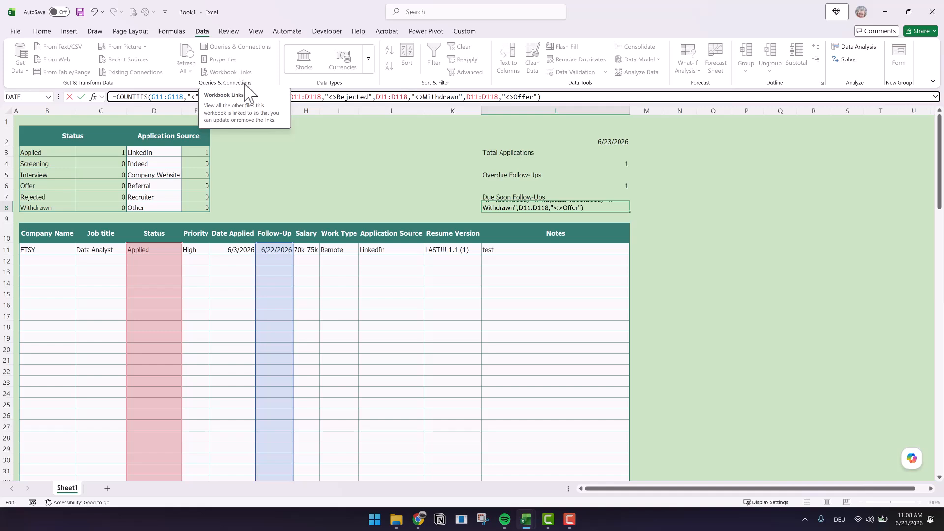
# Change the first date criterion of the L8 formula to ">="&TODAY()
pyautogui.click(194, 97)
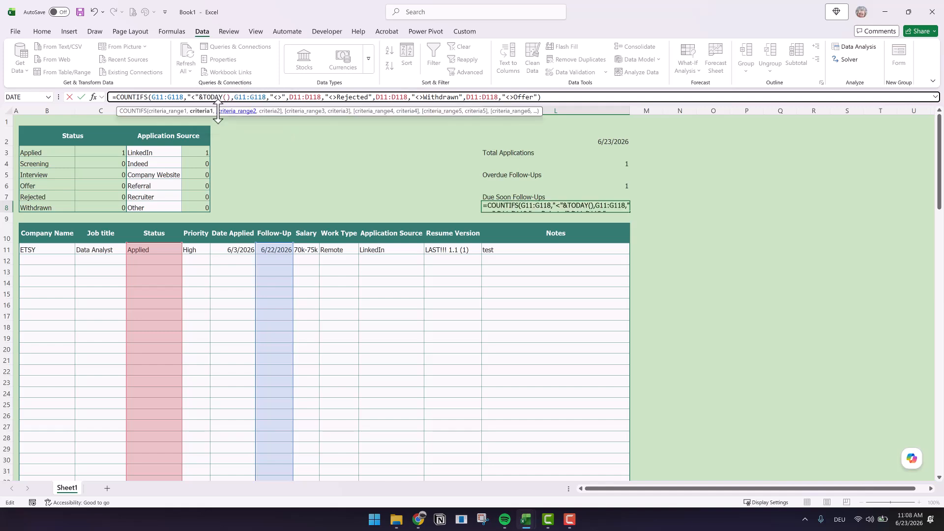
pyautogui.press('BackSpace')
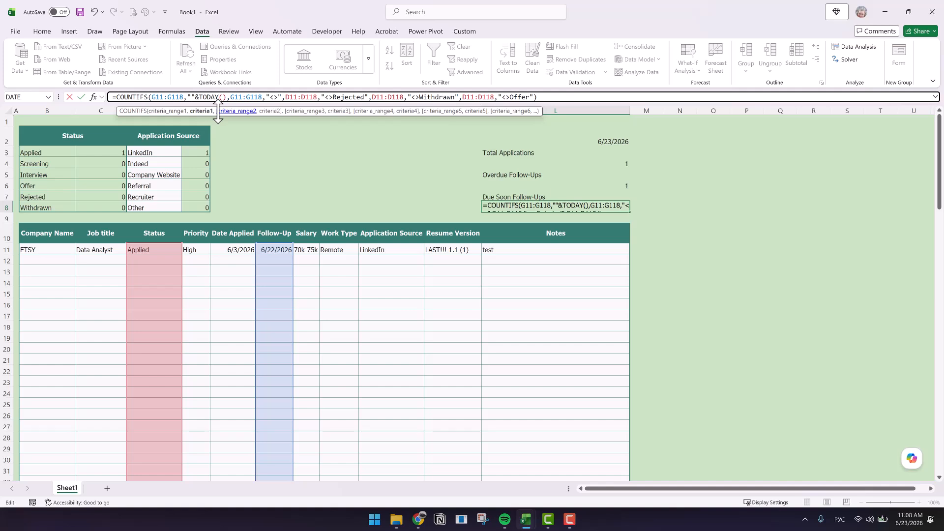
pyautogui.write('>')
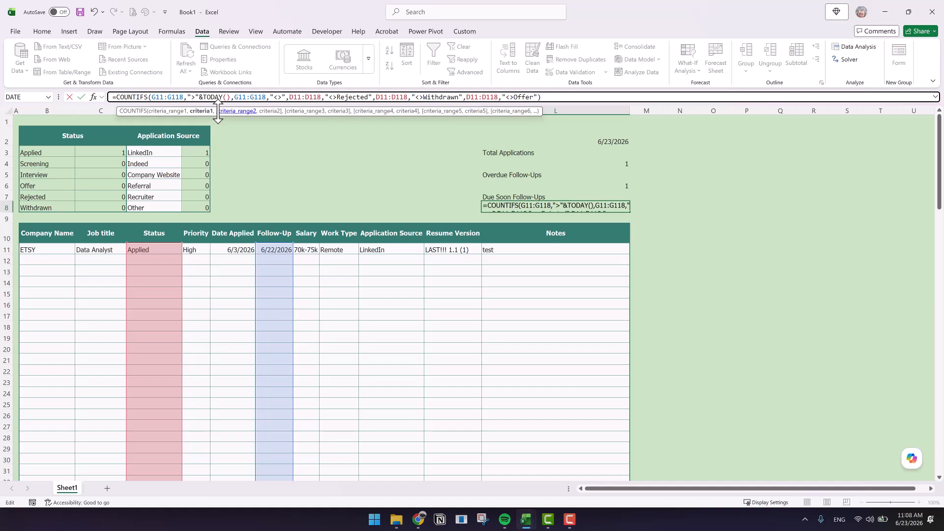
pyautogui.write('=')
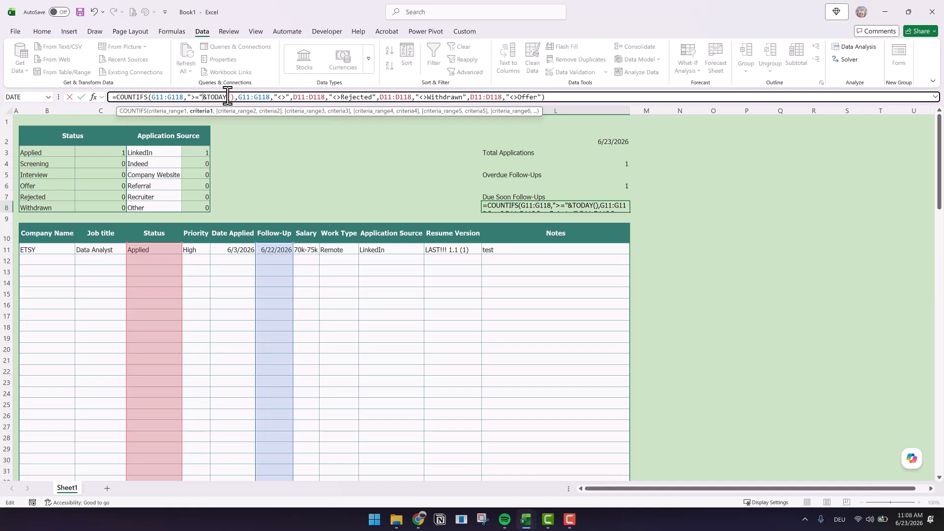
# Replace the second criterion of the L8 formula with "<="&TODAY()+3 and complete the due-soon COUNTIFS formula
pyautogui.moveTo(235, 96); pyautogui.dragTo(211, 97)
pyautogui.moveTo(282, 97); pyautogui.dragTo(287, 97)
pyautogui.hotkey('ctrl', 'v')
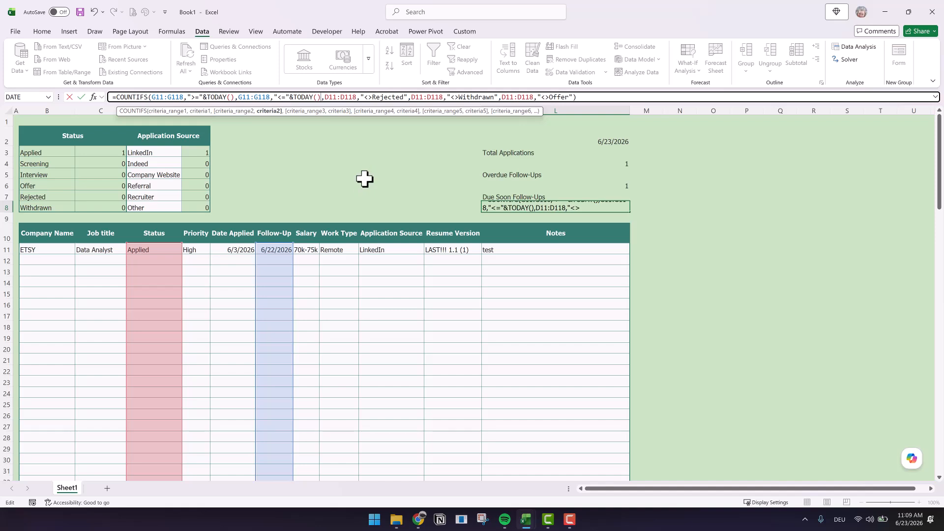
pyautogui.write('+3')
pyautogui.press('Return')
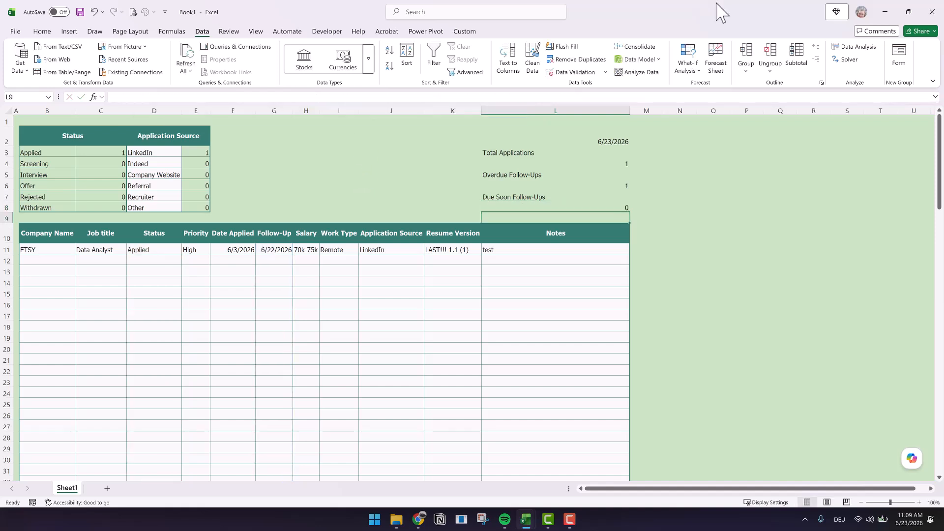
# Change the ETSY application's follow-up date in G11 to 6/23/2026
pyautogui.click(285, 251)
pyautogui.click(125, 97)
pyautogui.press('BackSpace')
pyautogui.write('3')
pyautogui.press('Return')
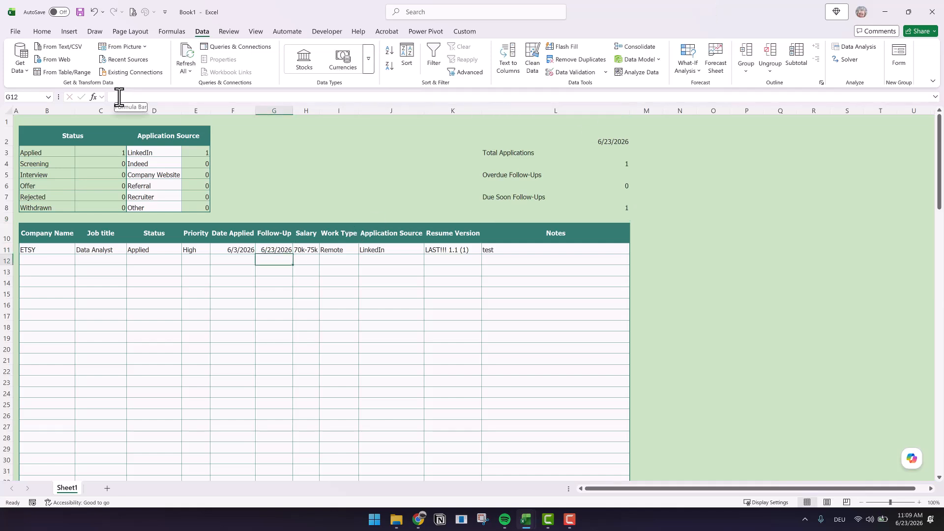
# Copy the Notes header formatting onto the Total Applications, Overdue Follow-Ups and Due Soon Follow-Ups labels in L3, L5 and L7
pyautogui.click(535, 154)
pyautogui.click(522, 236)
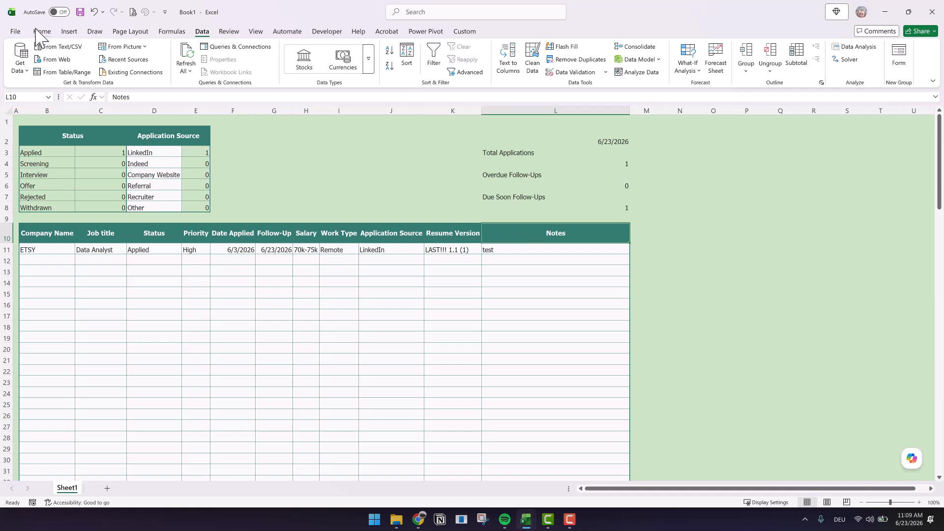
pyautogui.click(39, 31)
pyautogui.doubleClick(61, 72)
pyautogui.click(529, 153)
pyautogui.click(534, 175)
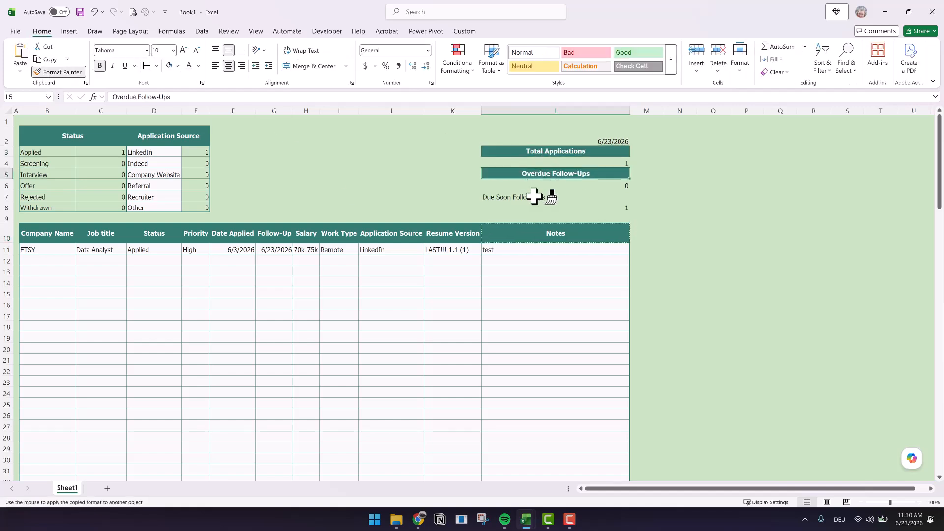
pyautogui.click(535, 197)
pyautogui.click(58, 72)
# Format the date in L2 as a long date, centered both ways and bold
pyautogui.click(624, 138)
pyautogui.click(427, 50)
pyautogui.click(393, 184)
pyautogui.click(228, 50)
pyautogui.click(228, 66)
pyautogui.click(100, 65)
# Apply green outline and inside borders to the follow-up summary cells L3:L8
pyautogui.keyDown('shift'); pyautogui.click(524, 207); pyautogui.keyUp('shift')
pyautogui.moveTo(541, 154); pyautogui.dragTo(539, 211)
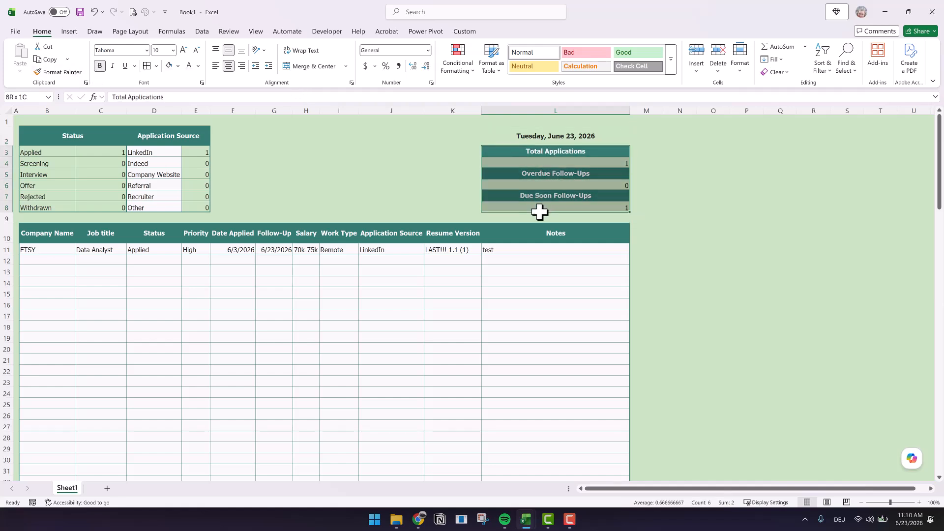
pyautogui.click(157, 67)
pyautogui.click(183, 371)
pyautogui.click(407, 180)
pyautogui.click(434, 179)
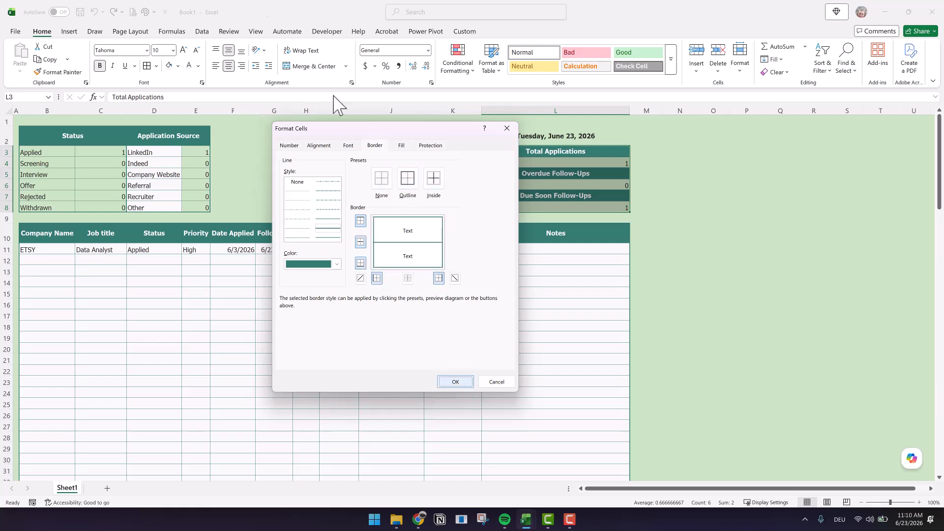
pyautogui.click(450, 381)
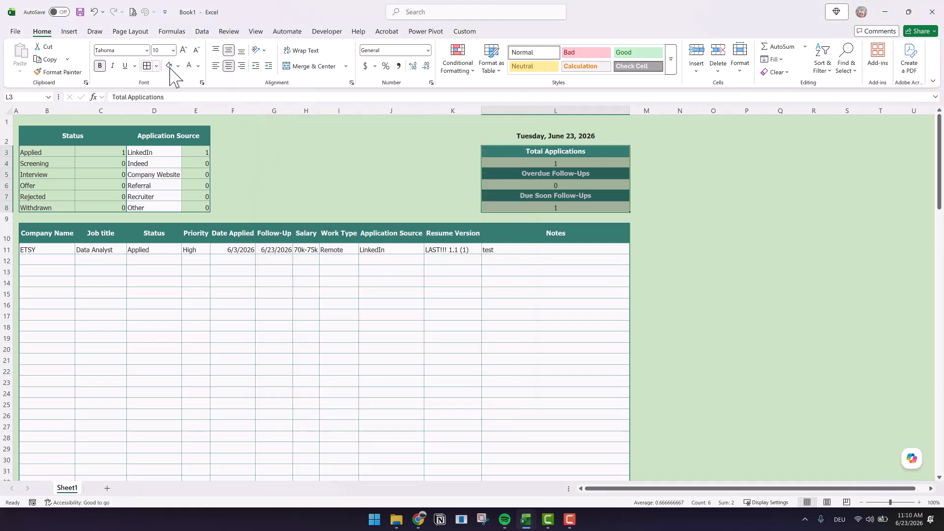
# Center and bold the contents of the summary cells L3:L8
pyautogui.click(100, 65)
pyautogui.click(99, 65)
pyautogui.click(781, 271)
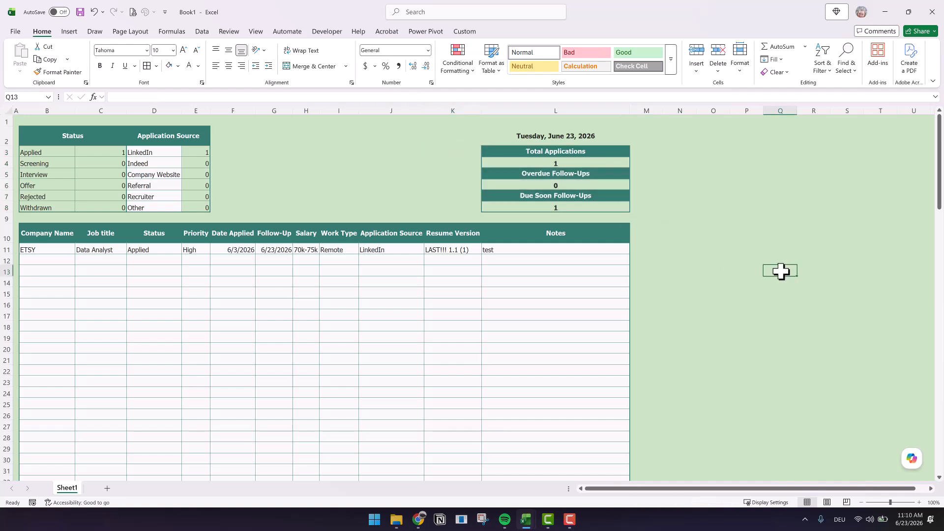
# Insert a clustered bar chart from the status names and counts in B3:C8
pyautogui.moveTo(45, 152); pyautogui.dragTo(95, 205)
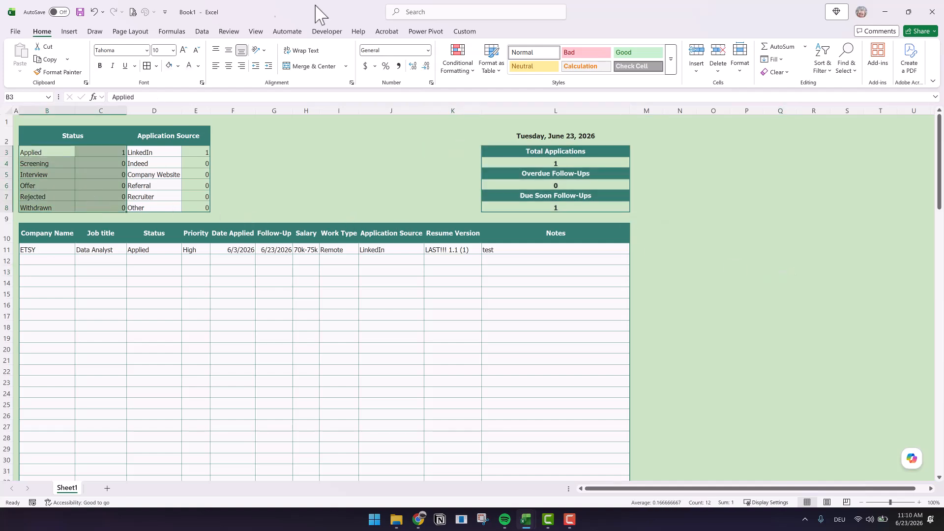
pyautogui.click(66, 33)
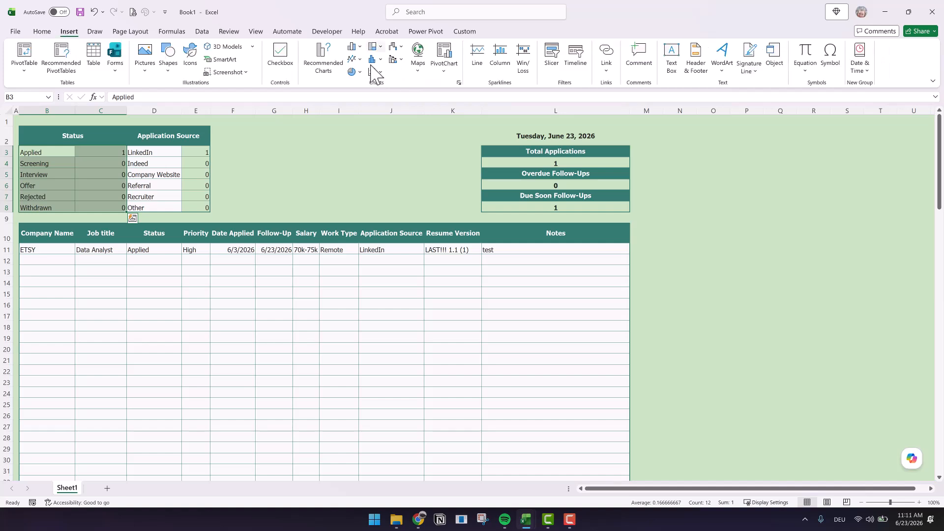
pyautogui.click(352, 46)
pyautogui.click(364, 178)
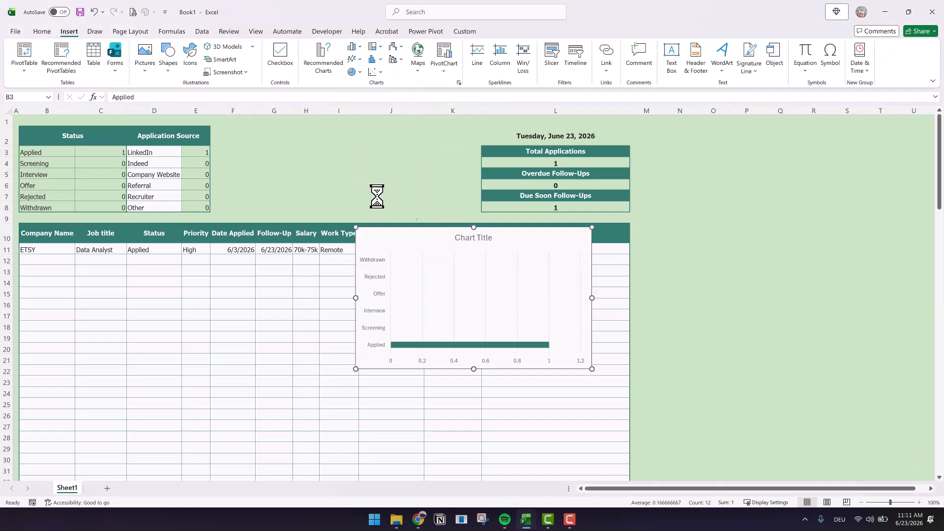
# Place the chart beside the Application Source counts, shorten it to about 1.8" high to end above the application table, and delete its title
pyautogui.moveTo(292, 165); pyautogui.dragTo(270, 134)
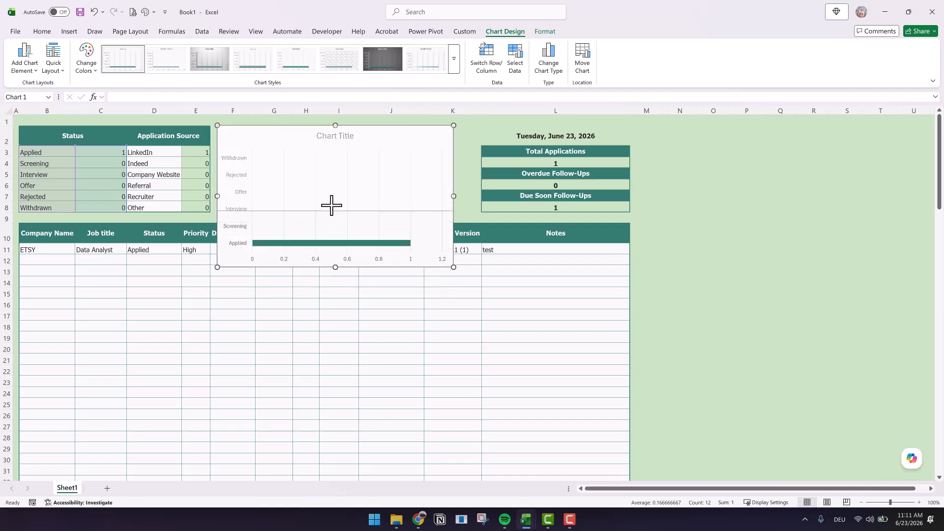
pyautogui.moveTo(330, 211); pyautogui.dragTo(330, 211)
pyautogui.click(327, 136)
pyautogui.press('Delete')
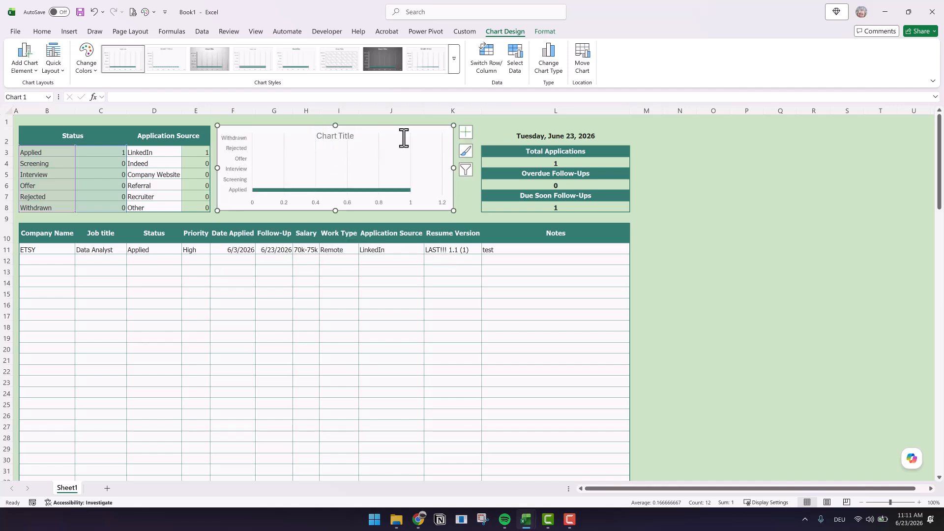
# Set the status chart's area to No Fill and No Outline
pyautogui.click(545, 32)
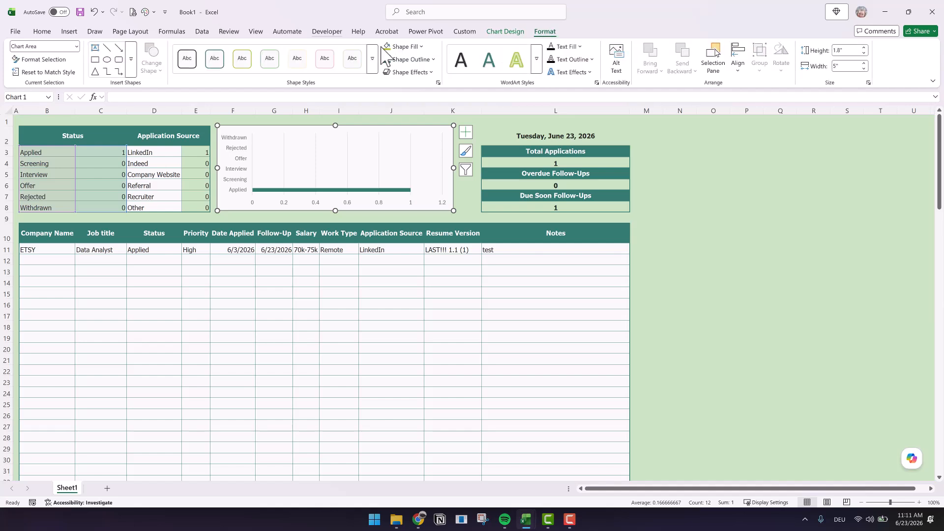
pyautogui.click(419, 47)
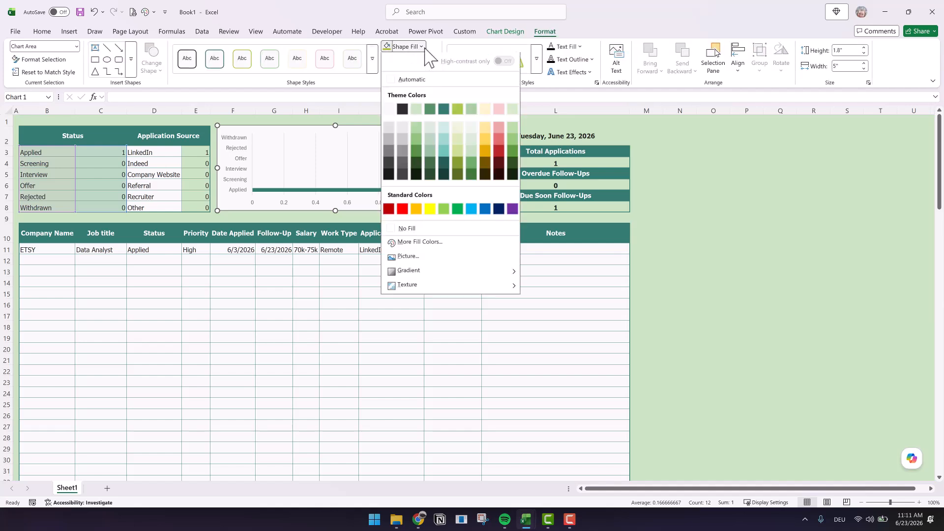
pyautogui.click(412, 232)
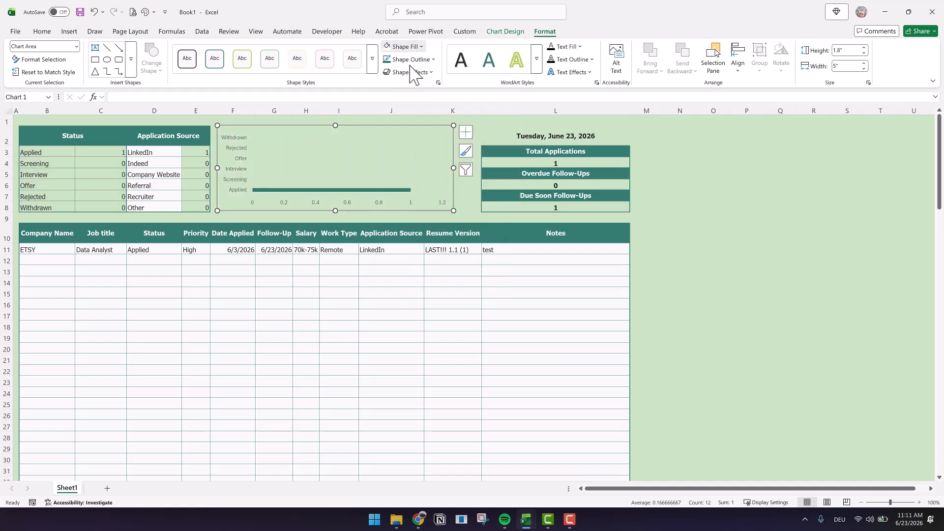
pyautogui.click(434, 60)
pyautogui.click(396, 245)
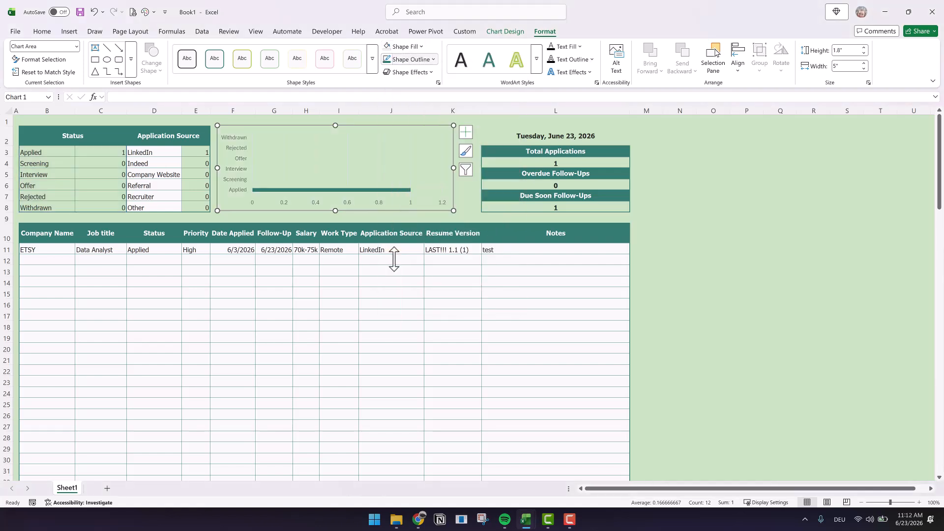
pyautogui.click(435, 60)
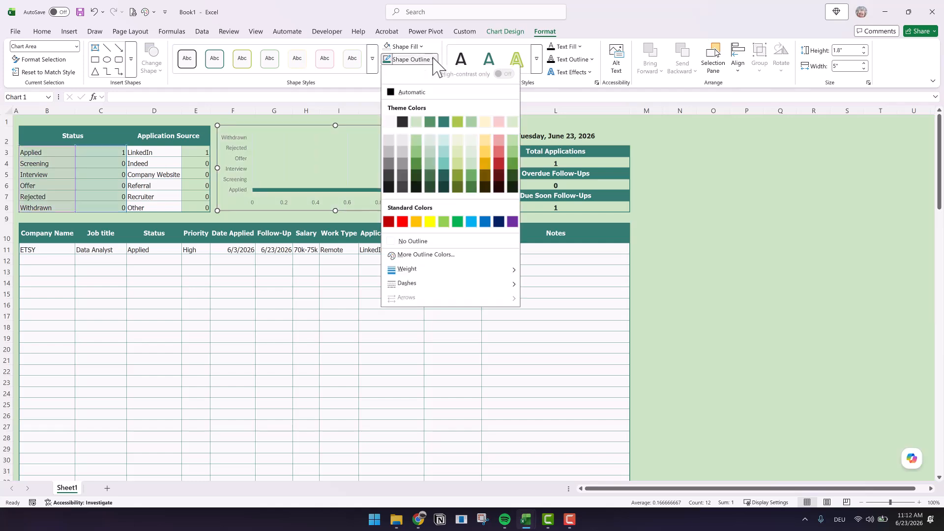
pyautogui.click(413, 242)
# Delete the gridlines and the horizontal value axis from the status chart
pyautogui.click(315, 157)
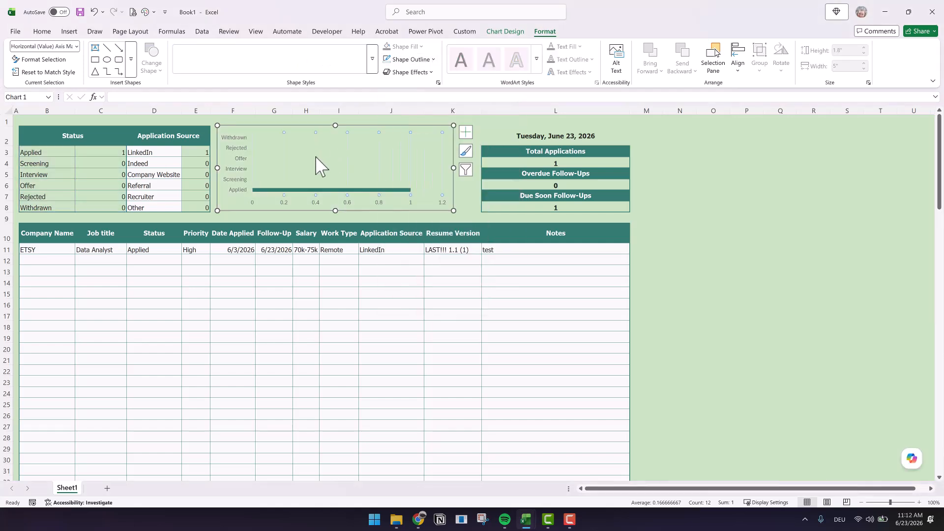
pyautogui.click(284, 198)
pyautogui.press('Delete')
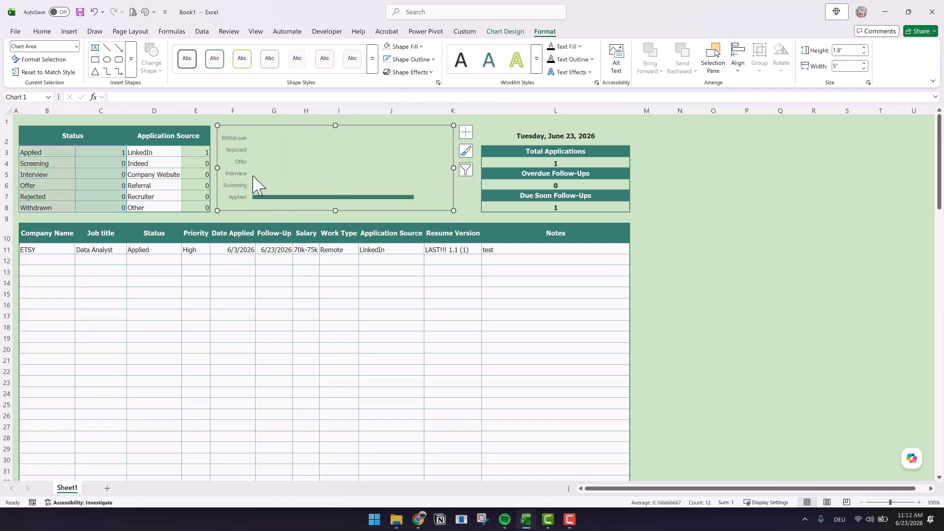
# Set the chart's category axis labels to the Tahoma font with a dark font color
pyautogui.click(251, 185)
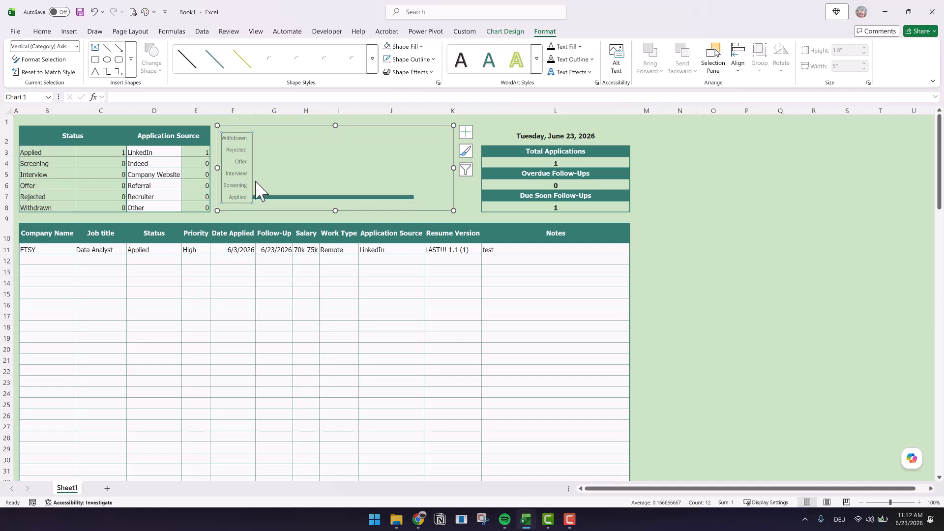
pyautogui.click(40, 32)
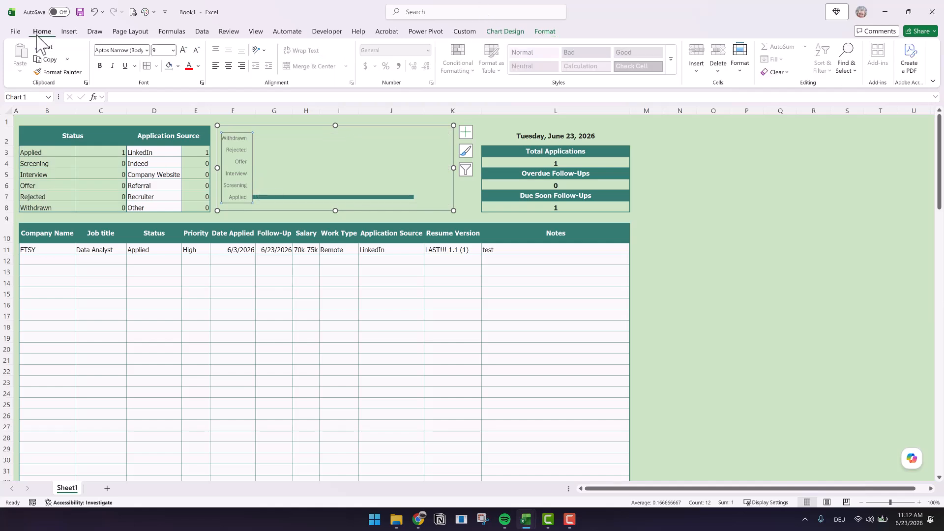
pyautogui.click(110, 51)
pyautogui.write('Tahoma')
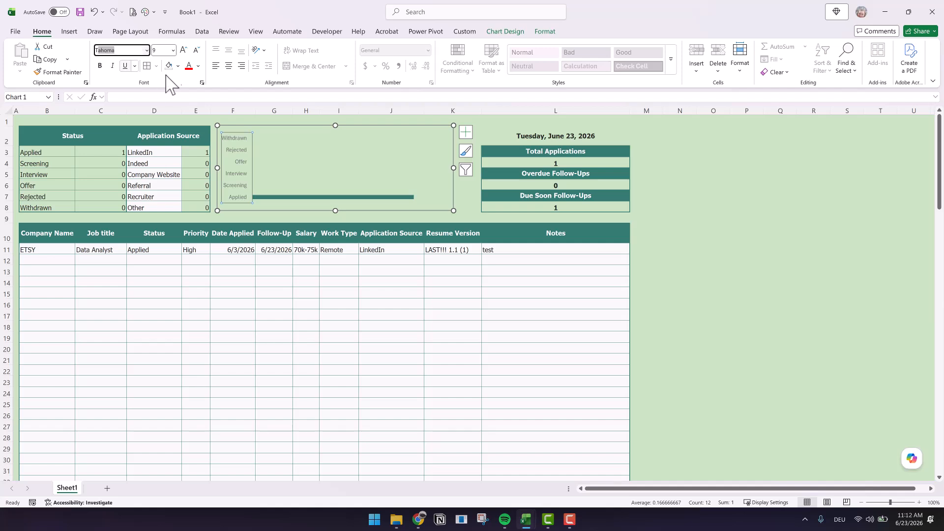
pyautogui.press('Return')
pyautogui.click(199, 67)
pyautogui.click(200, 66)
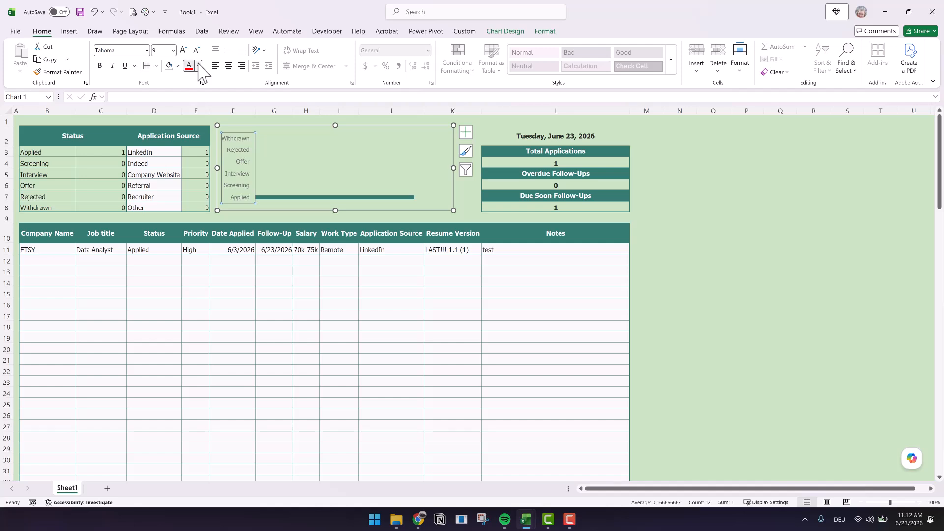
pyautogui.click(200, 65)
pyautogui.click(202, 129)
# Set the gap width of the chart's bar series to 40%
pyautogui.doubleClick(295, 197)
pyautogui.rightClick(297, 197)
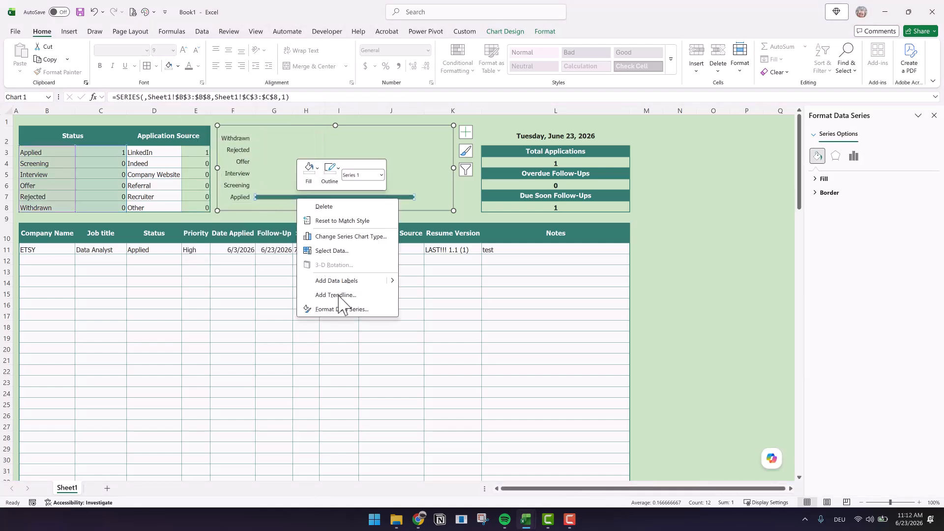
pyautogui.click(339, 309)
pyautogui.moveTo(919, 245); pyautogui.dragTo(892, 246)
pyautogui.write('40')
pyautogui.press('Return')
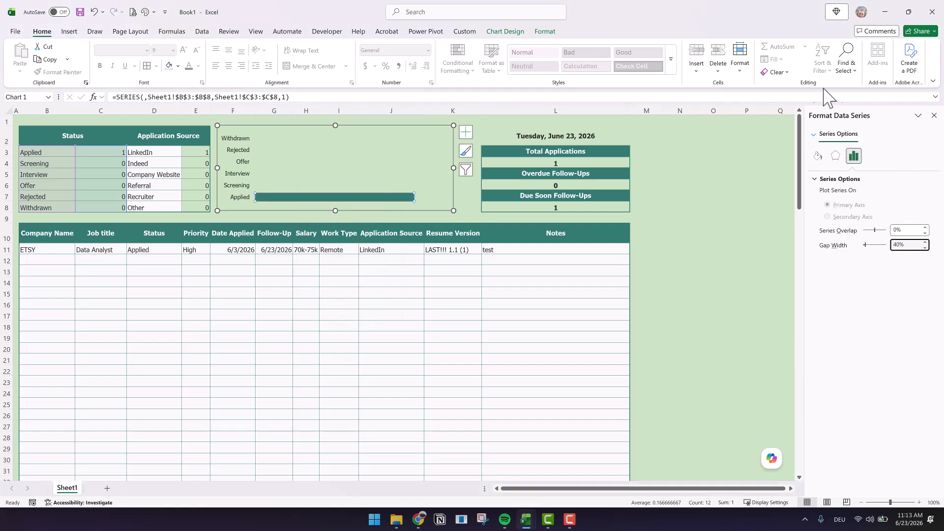
# Add data labels to the status chart's bars, positioned at Outside End
pyautogui.click(465, 132)
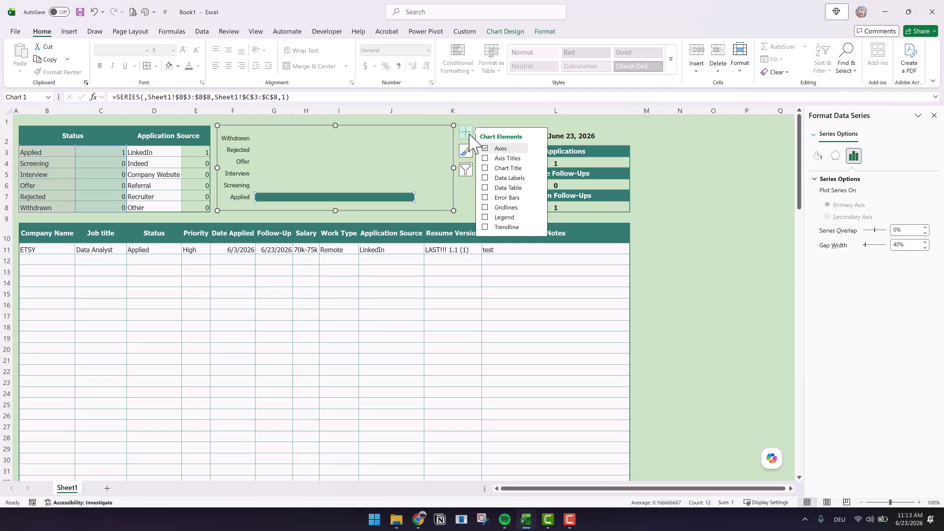
pyautogui.click(539, 178)
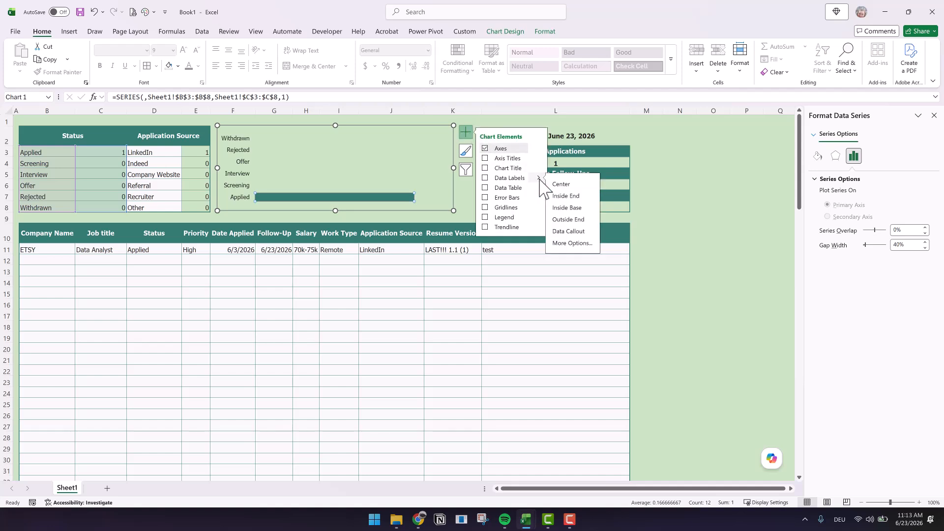
pyautogui.click(566, 196)
pyautogui.click(570, 220)
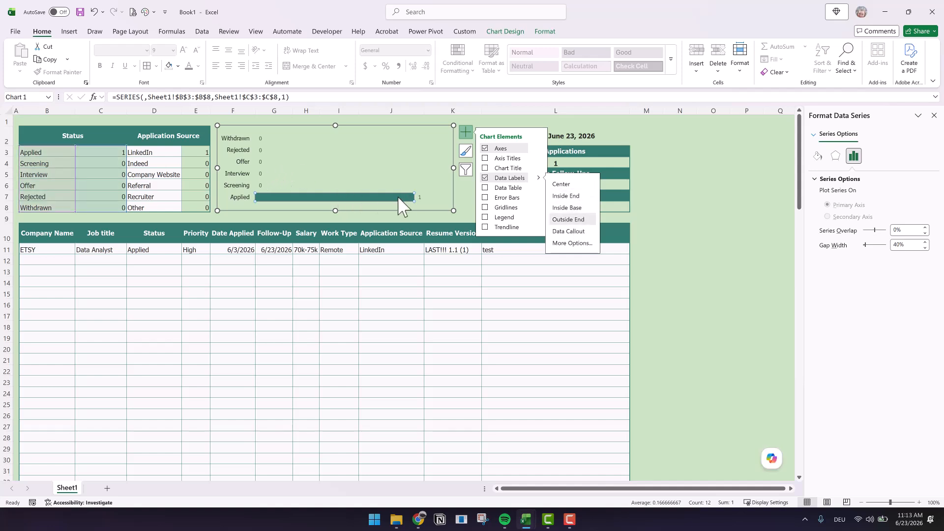
# Format the chart's data labels in bold Tahoma with a dark font color and close the formatting pane
pyautogui.click(420, 198)
pyautogui.click(114, 51)
pyautogui.write('Tahoma')
pyautogui.press('Return')
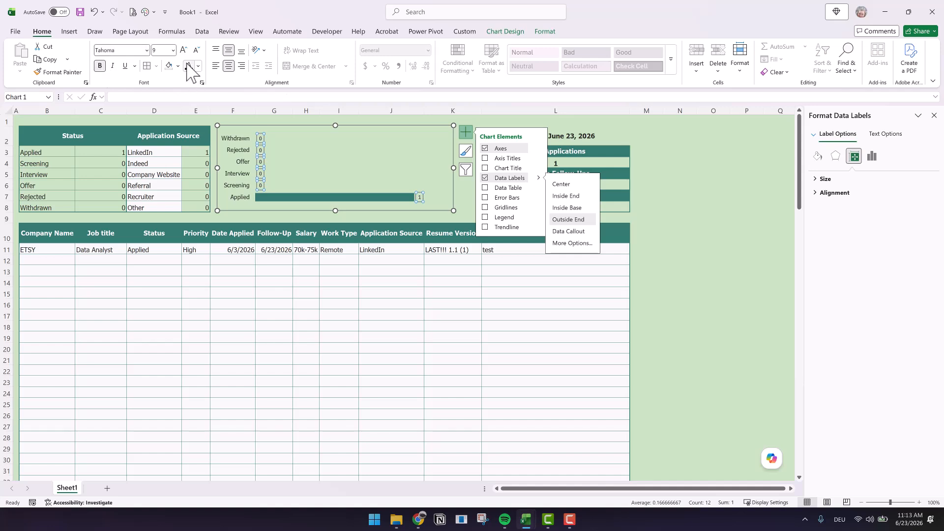
pyautogui.click(687, 186)
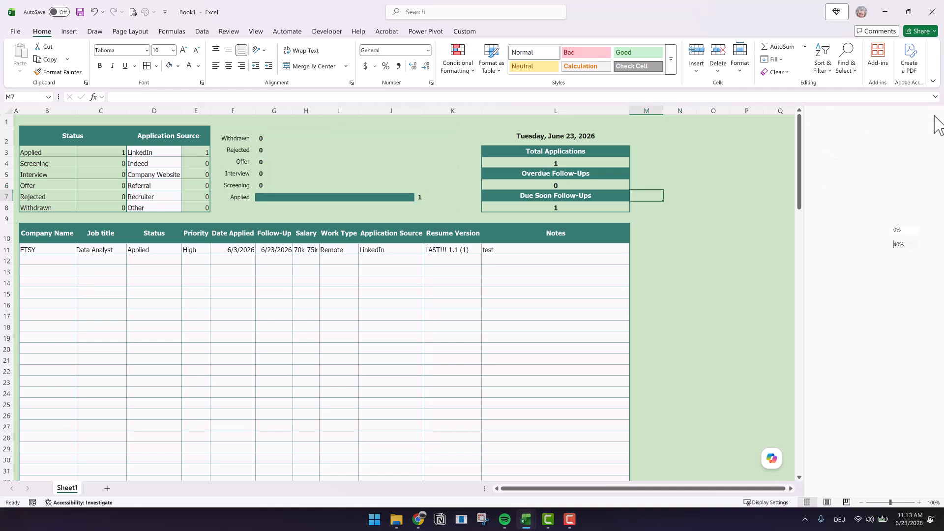
pyautogui.click(933, 115)
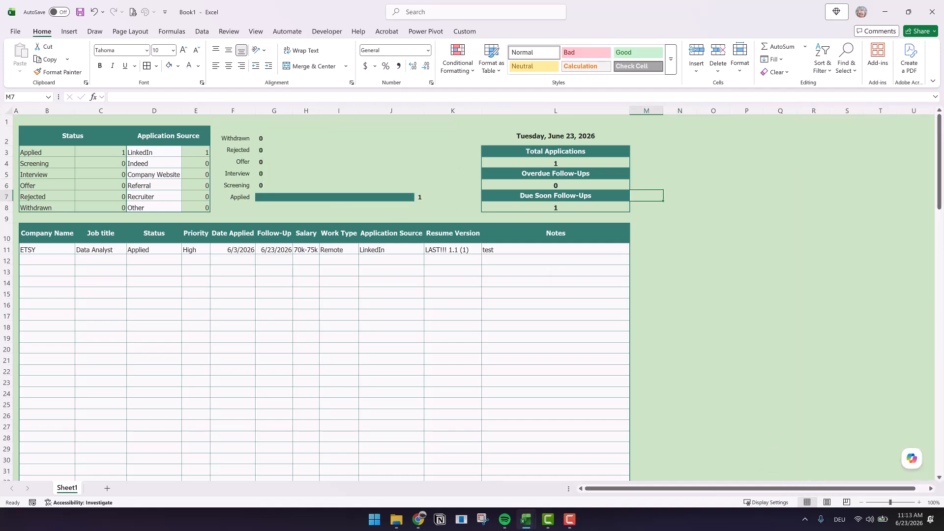
# Create a formula-based conditional formatting rule for the Status cells D11:D117 using =D11=$B$3
pyautogui.click(143, 251)
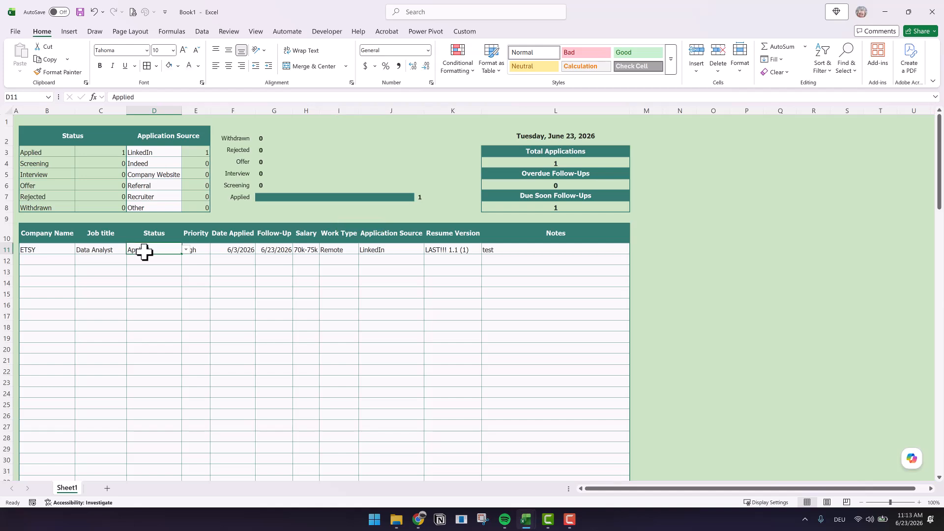
pyautogui.moveTo(133, 528); pyautogui.dragTo(147, 432)
pyautogui.scroll(12, 186, 196)
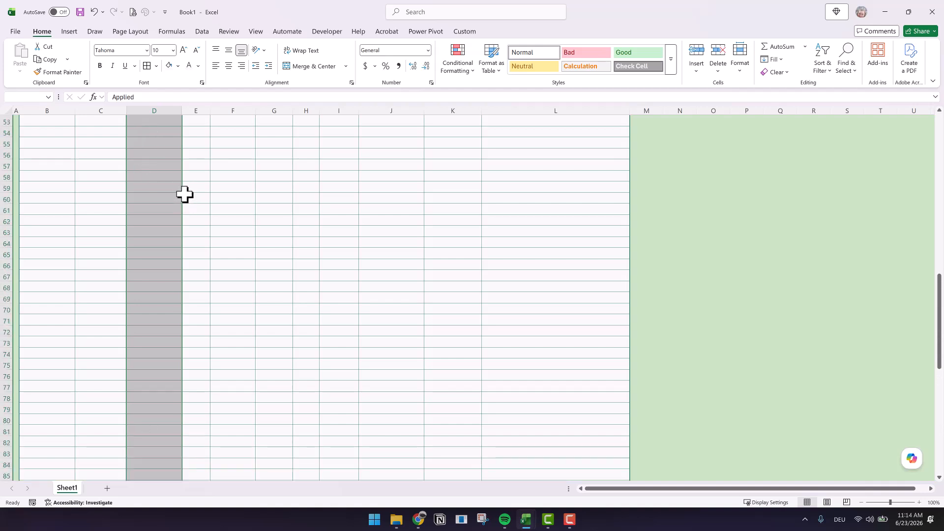
pyautogui.scroll(17, 164, 159)
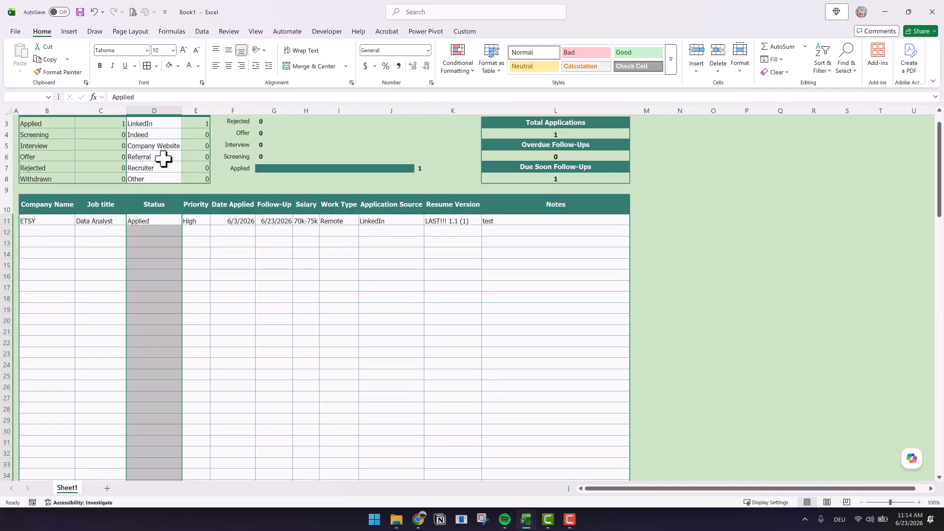
pyautogui.click(457, 62)
pyautogui.click(471, 193)
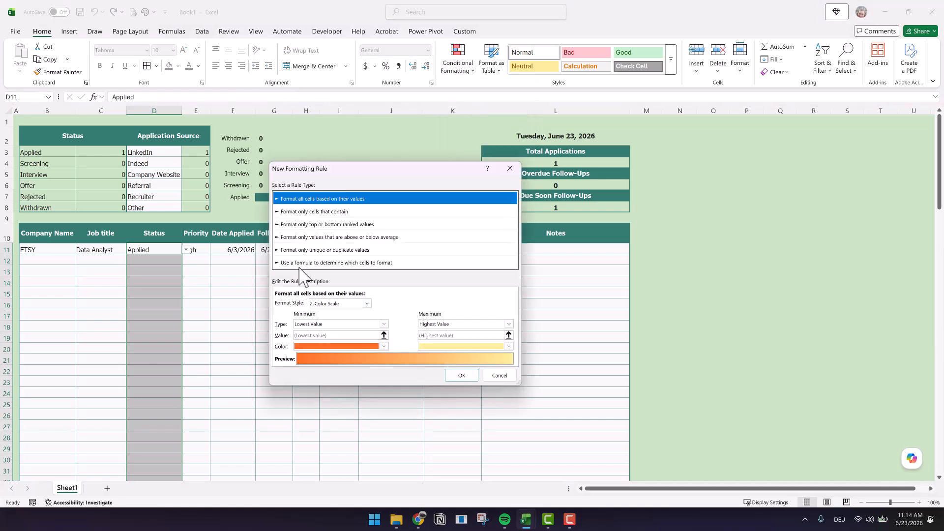
pyautogui.click(309, 263)
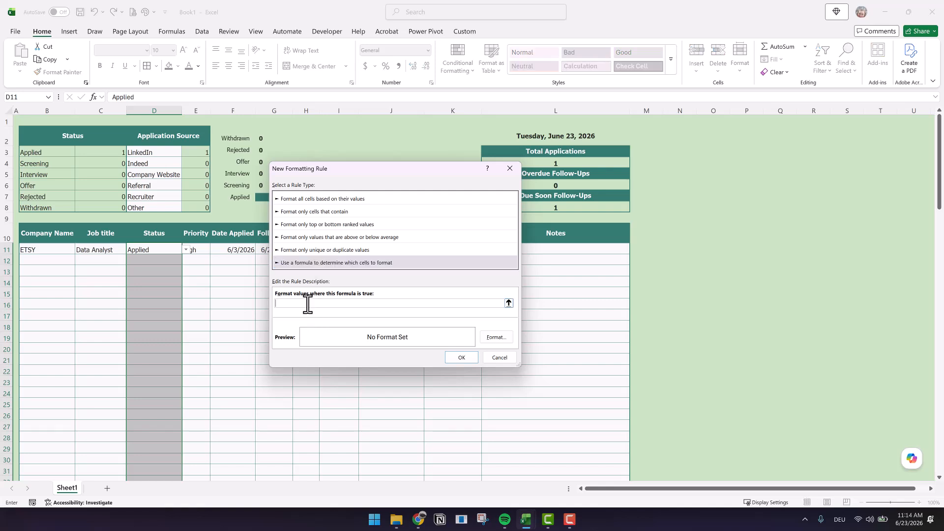
pyautogui.write('=')
pyautogui.click(40, 154)
# Give the Applied status rule the lightest teal fill and save the rule
pyautogui.click(494, 337)
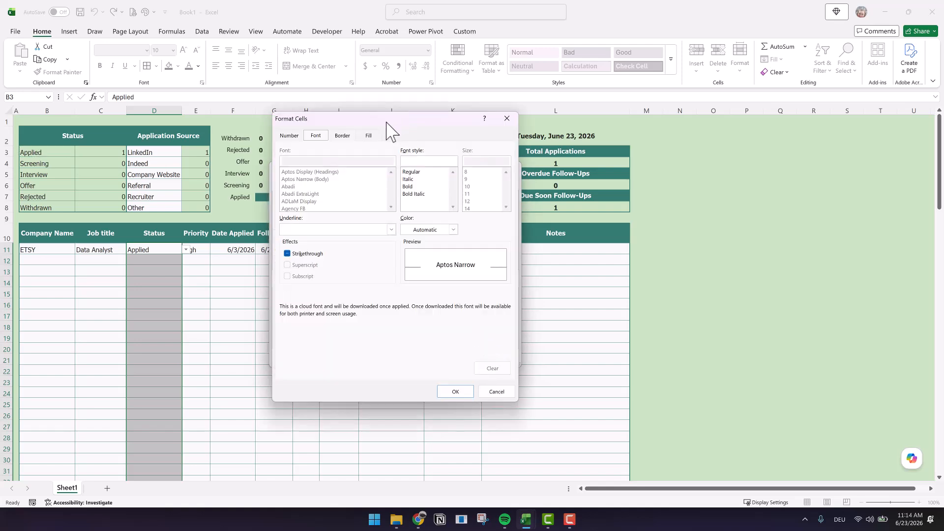
pyautogui.click(370, 136)
pyautogui.click(323, 182)
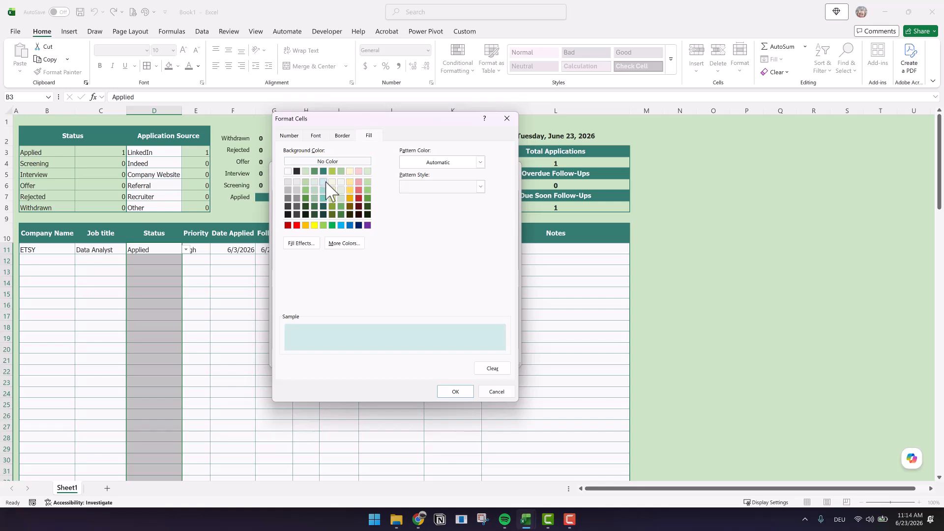
pyautogui.click(450, 391)
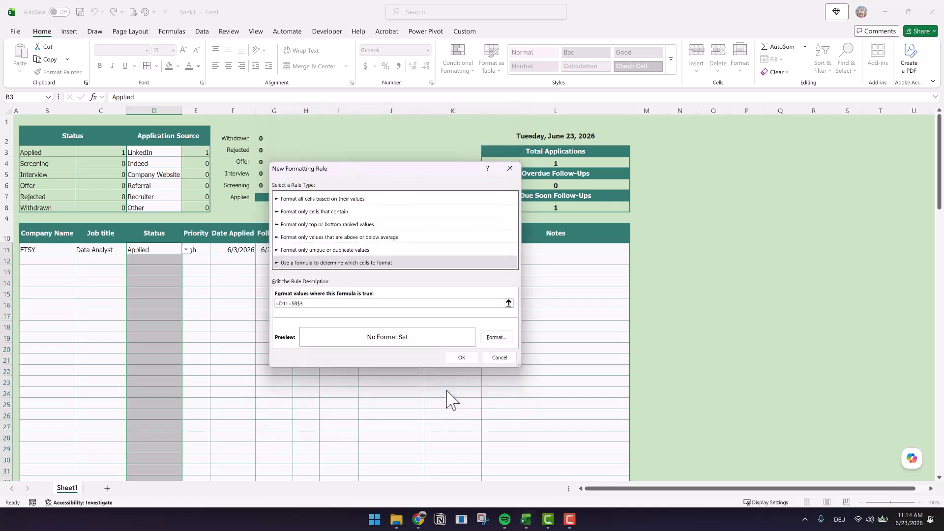
pyautogui.click(450, 352)
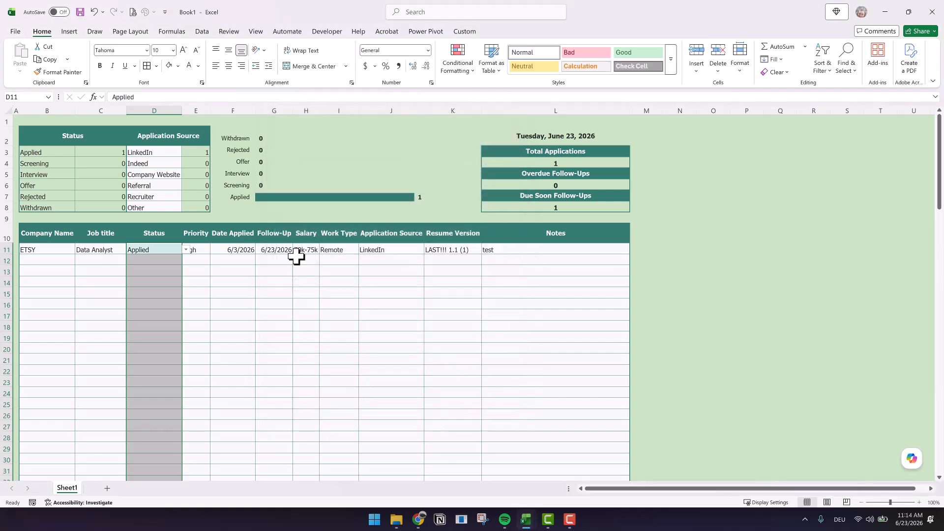
# Duplicate the Status column's Applied rule and set the copy's formula to =D11=$B$4 for Screening
pyautogui.click(455, 70)
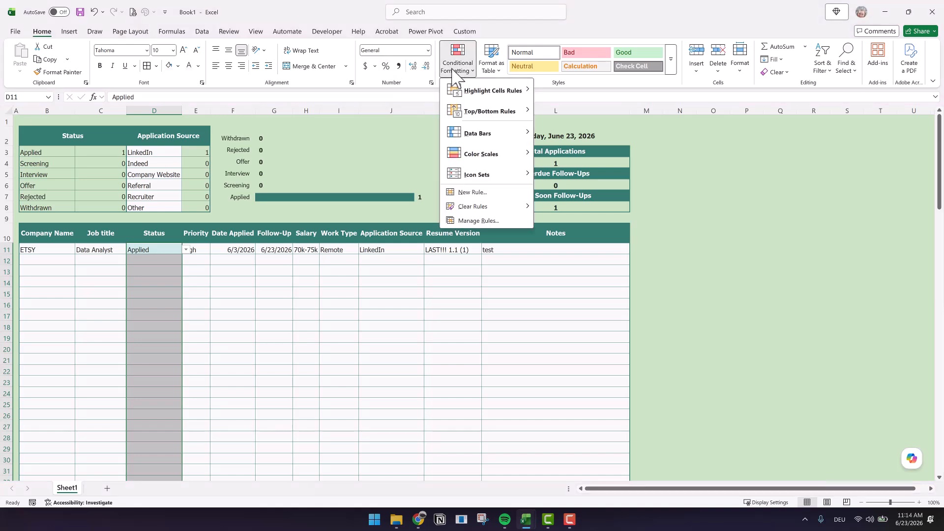
pyautogui.click(473, 221)
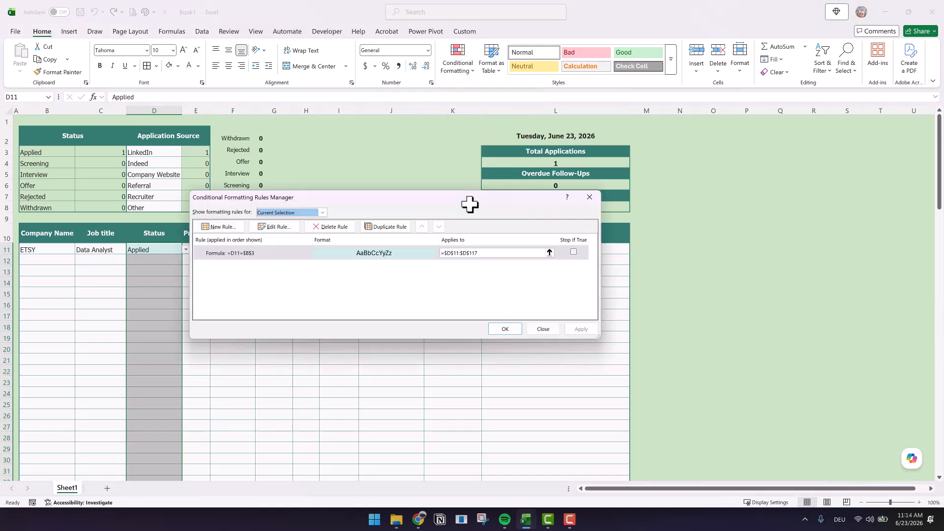
pyautogui.click(255, 257)
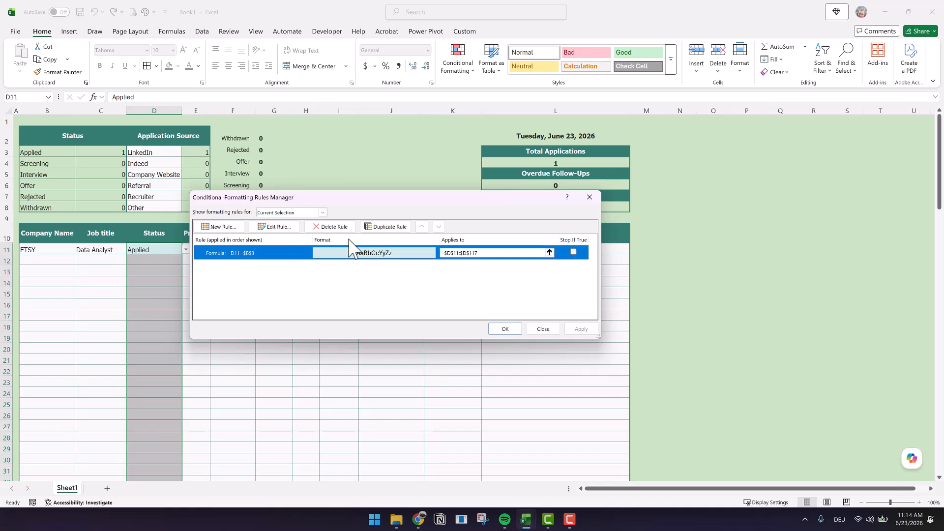
pyautogui.click(389, 228)
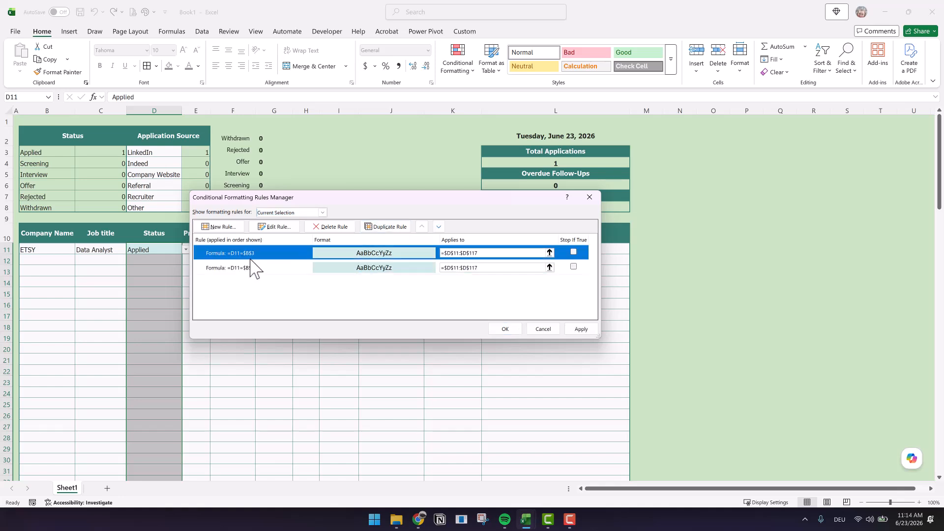
pyautogui.doubleClick(251, 261)
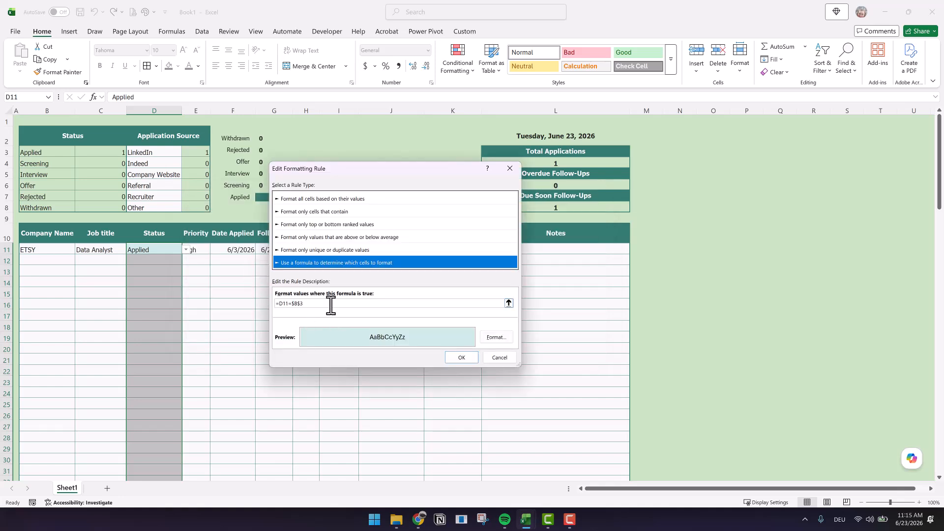
pyautogui.click(330, 305)
pyautogui.press('BackSpace')
pyautogui.write('4')
# Set the Screening rule's fill to the next darker shade of teal and confirm the rule
pyautogui.click(502, 339)
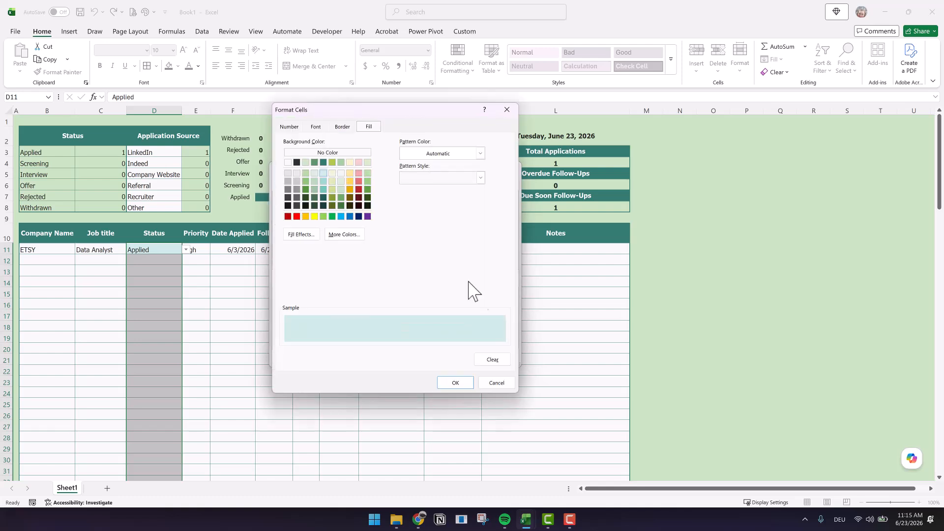
pyautogui.click(324, 181)
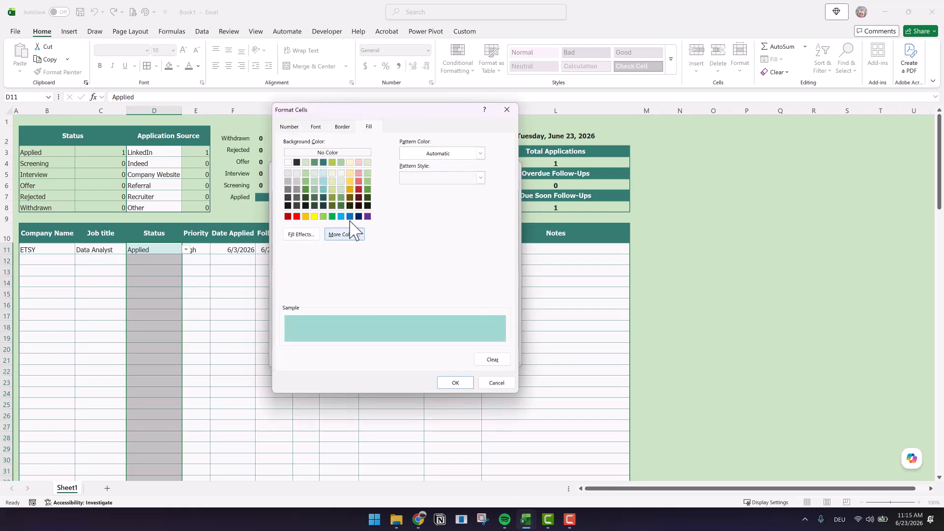
pyautogui.click(455, 382)
pyautogui.click(461, 357)
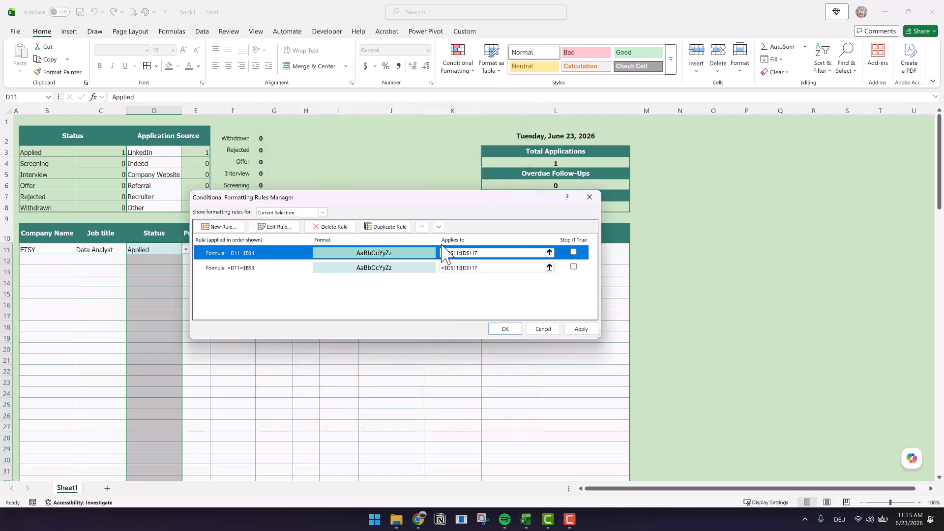
# Duplicate the Screening rule and set the copy's formula to =D11=$B$5 for the Interview status
pyautogui.click(386, 230)
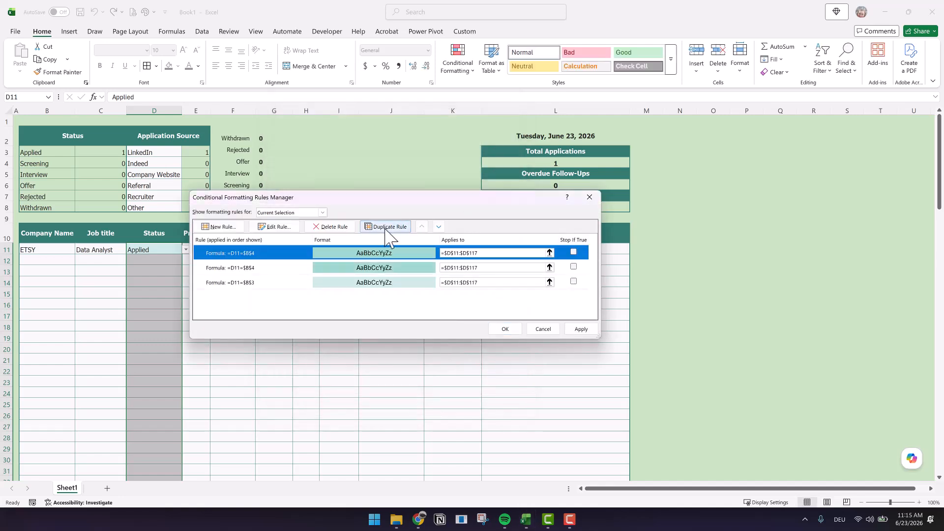
pyautogui.press('Return')
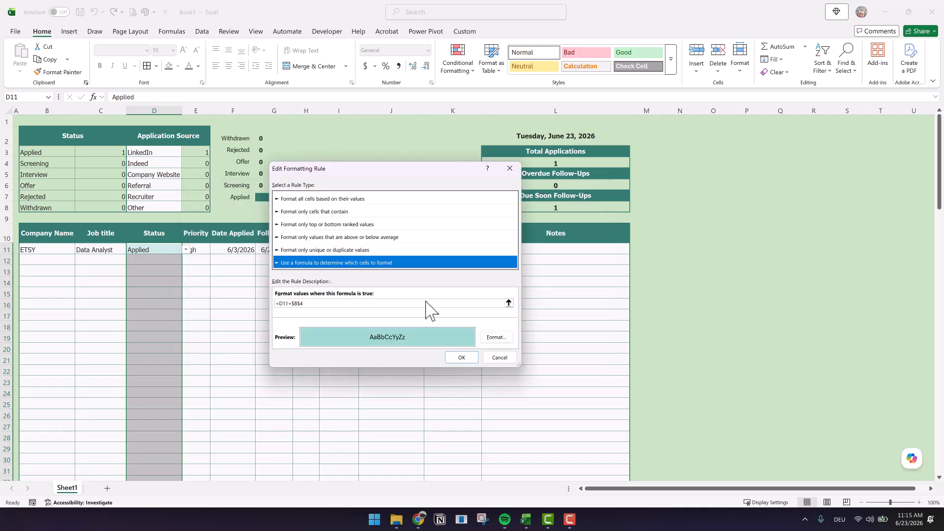
pyautogui.click(373, 304)
pyautogui.press('BackSpace')
pyautogui.write('5')
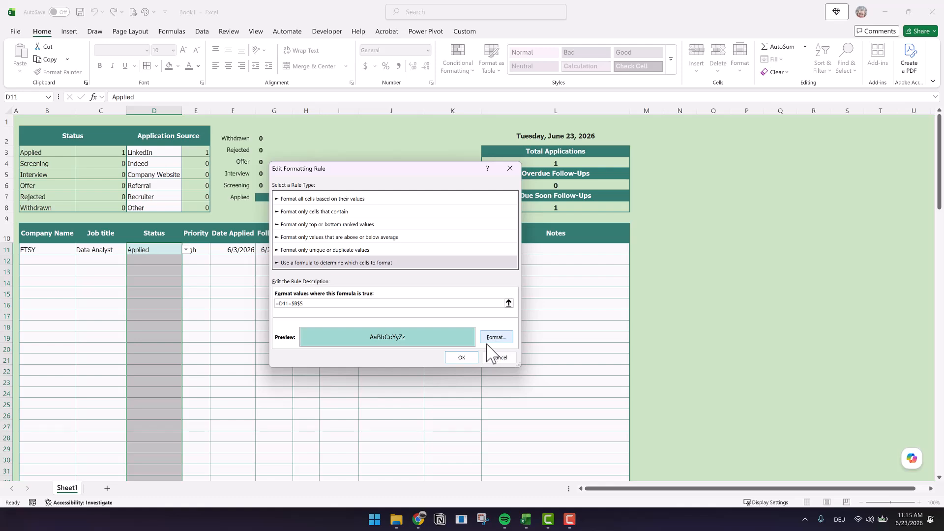
# Set the Interview rule's fill to a medium teal, one shade darker than Screening, and confirm the rule
pyautogui.click(493, 339)
pyautogui.click(323, 190)
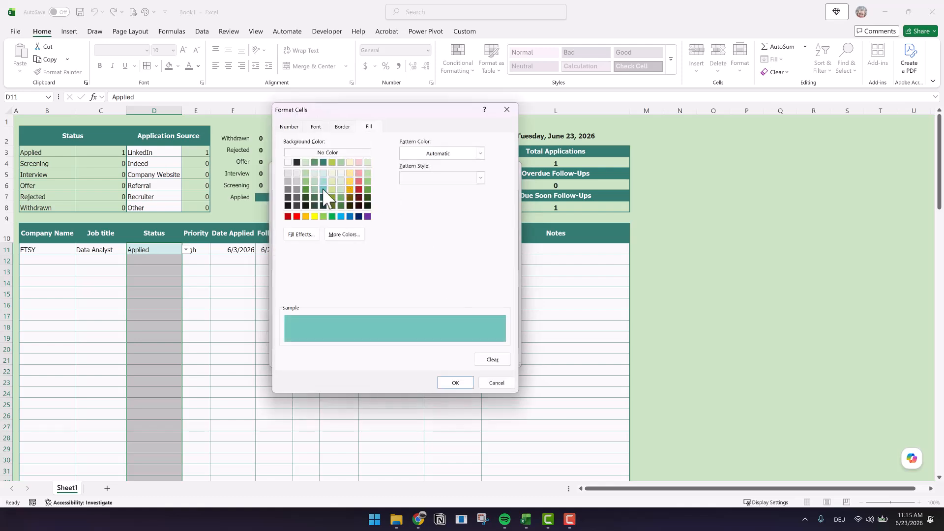
pyautogui.click(457, 384)
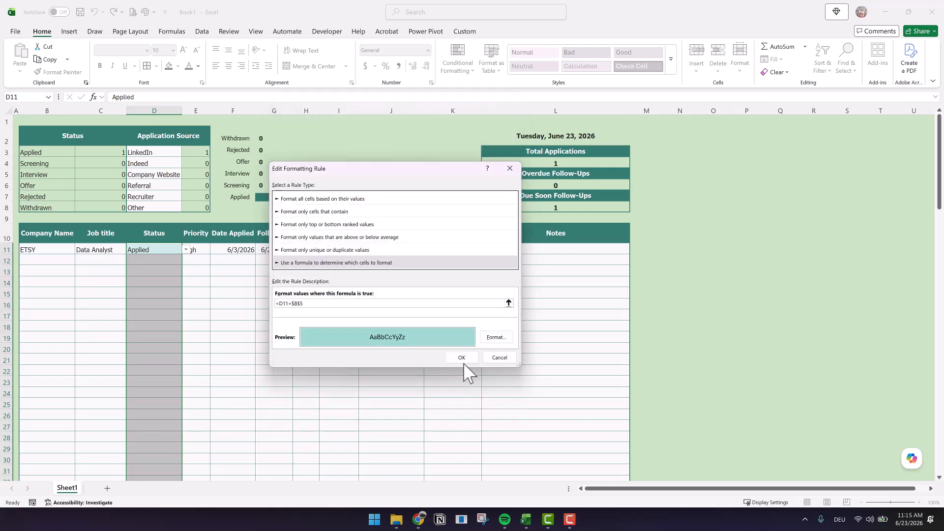
pyautogui.click(462, 358)
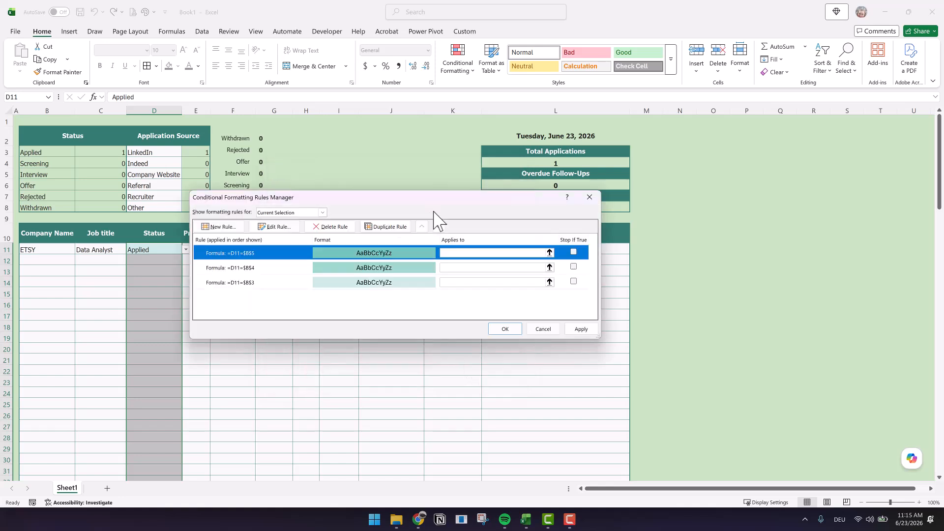
# Duplicate the Interview rule and set the copy's formula to =D11=$B$6 for the Offer status
pyautogui.click(395, 227)
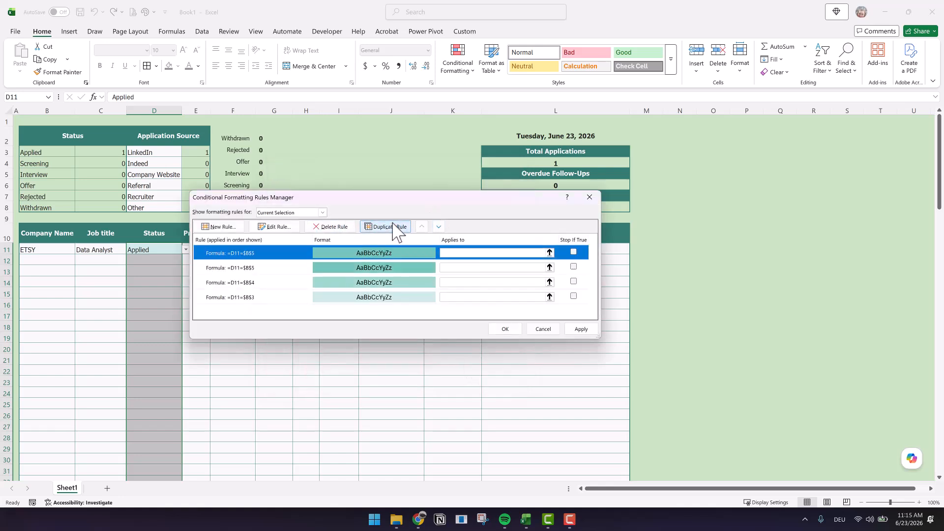
pyautogui.doubleClick(266, 254)
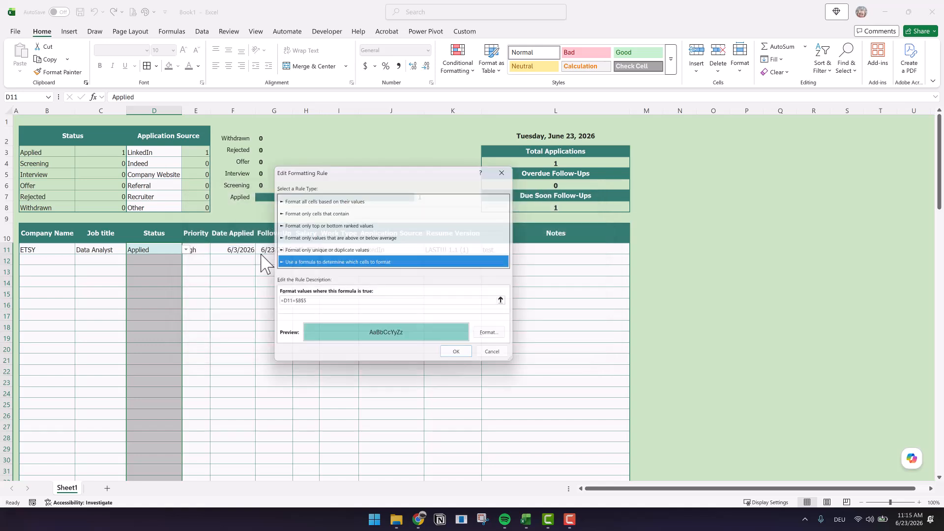
pyautogui.click(325, 304)
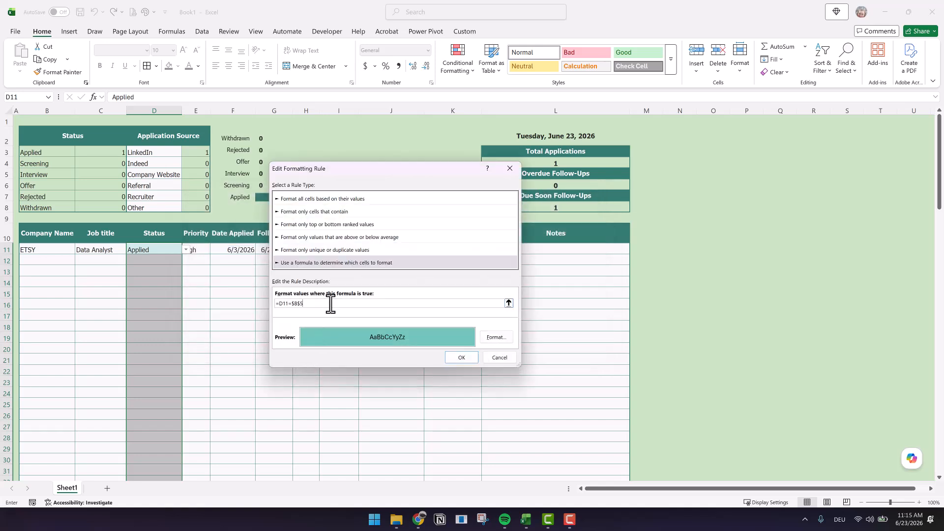
pyautogui.press('BackSpace')
pyautogui.write('6')
# Give the Offer rule a dark teal fill with white font, and apply all the Status rules
pyautogui.click(500, 340)
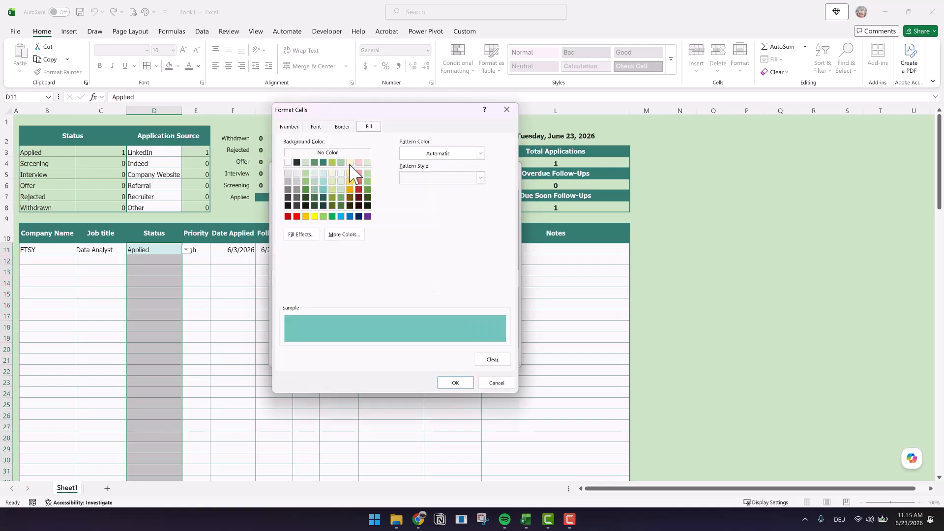
pyautogui.click(323, 162)
pyautogui.click(316, 127)
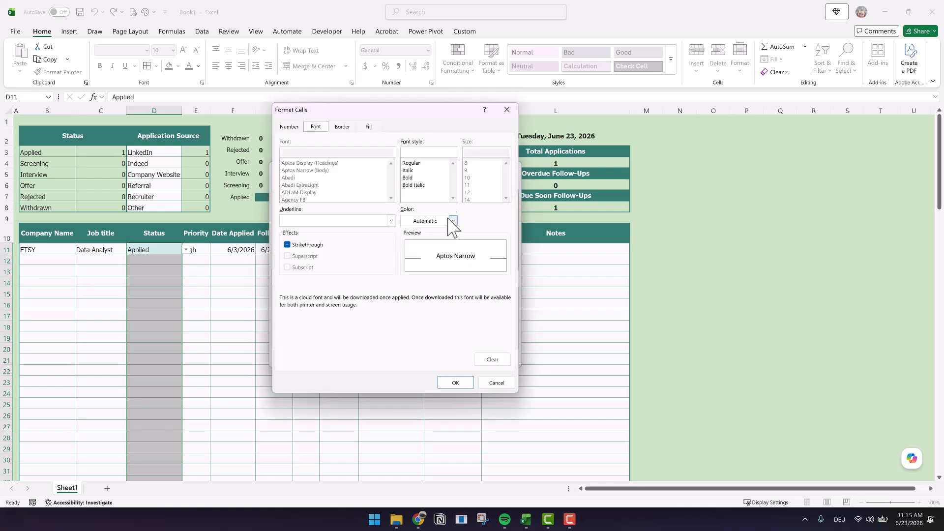
pyautogui.click(453, 221)
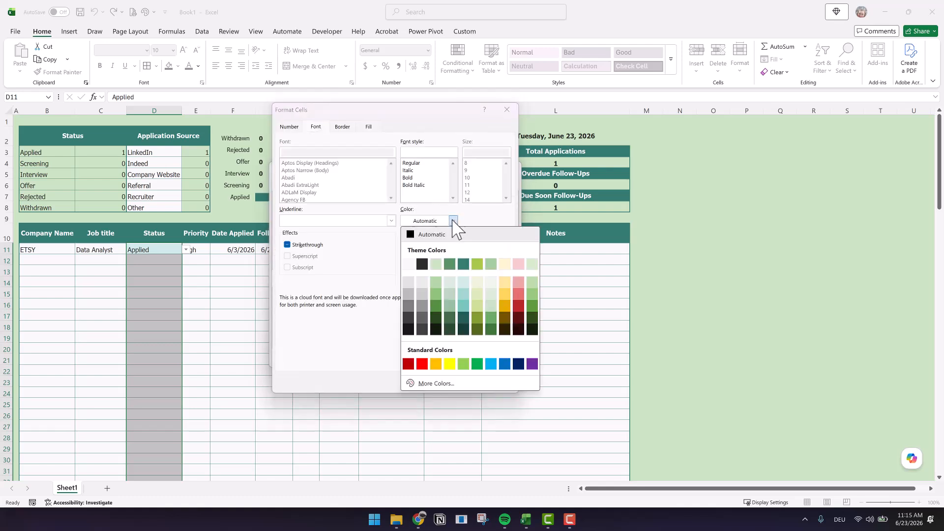
pyautogui.click(408, 265)
pyautogui.click(451, 383)
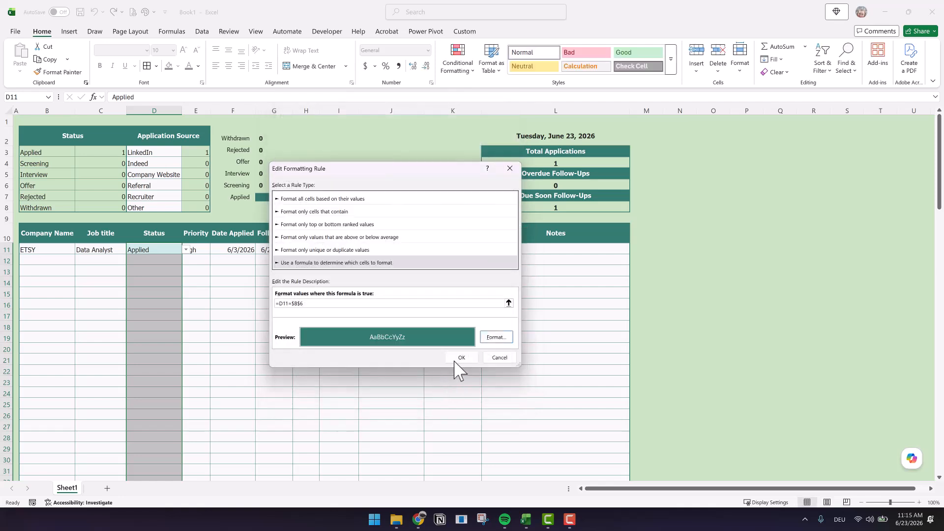
pyautogui.click(457, 358)
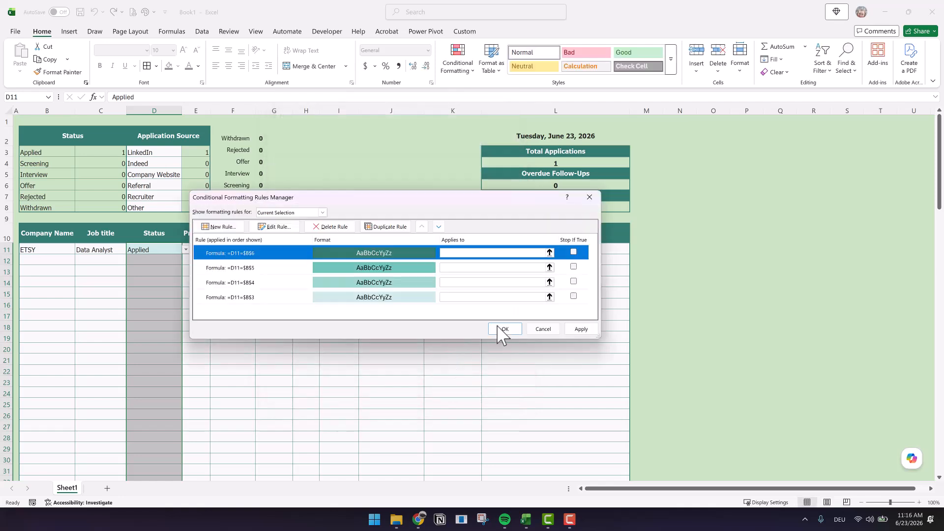
pyautogui.click(507, 330)
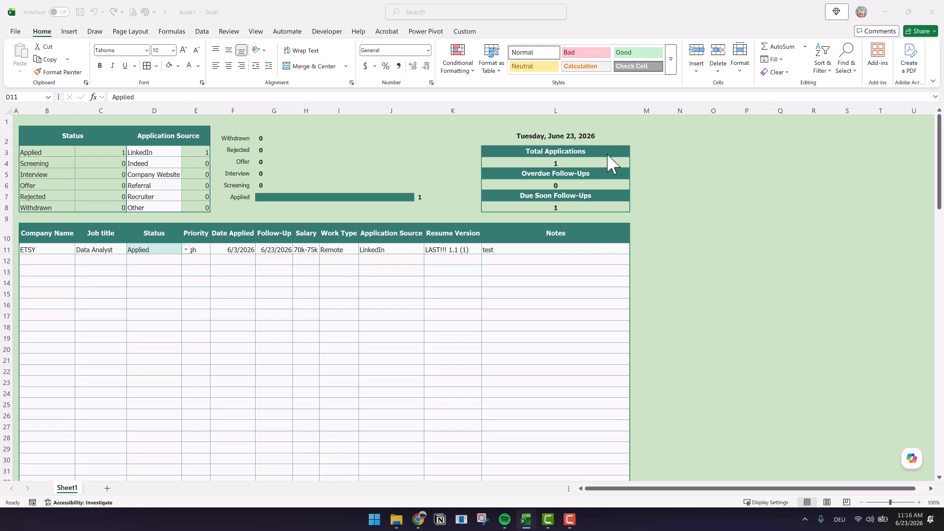
# Paste the copied sample application records as values only, starting at cell B12 below the ETSY entry
pyautogui.hotkey('ctrl', 'c')
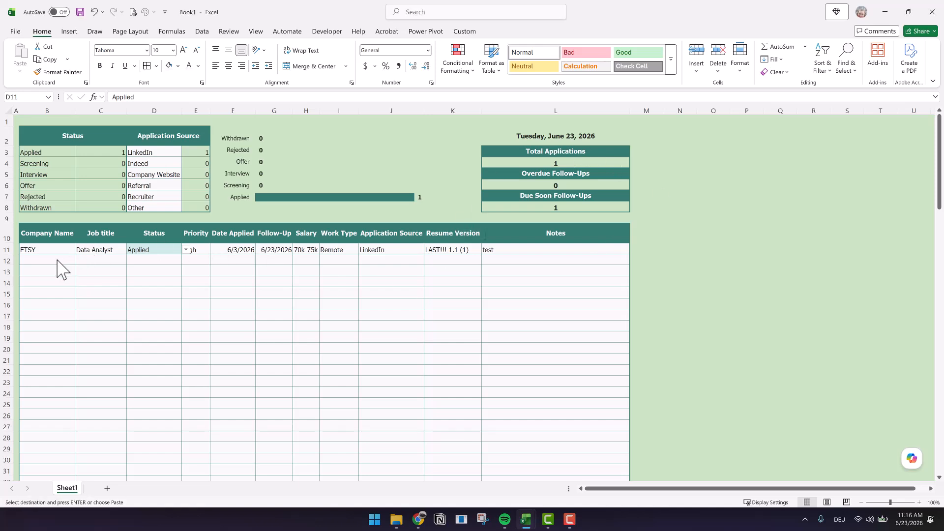
pyautogui.click(54, 259)
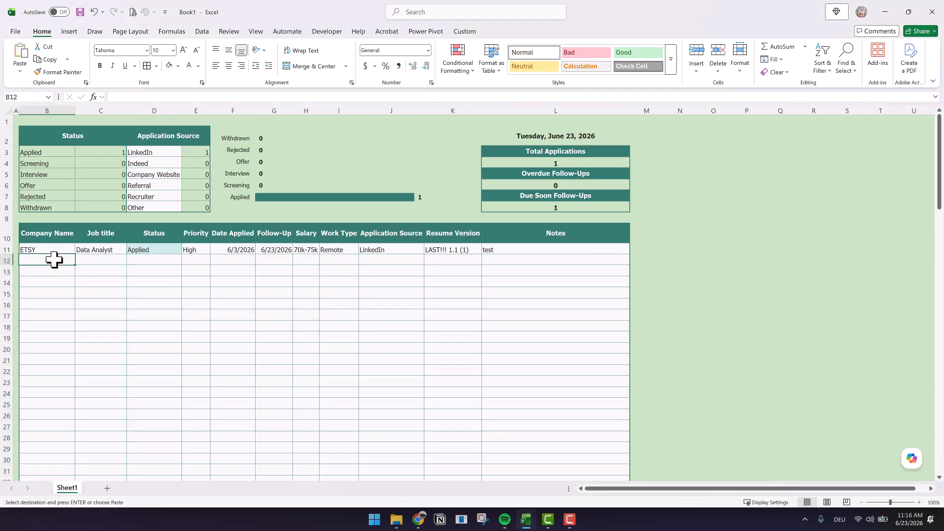
pyautogui.rightClick(54, 261)
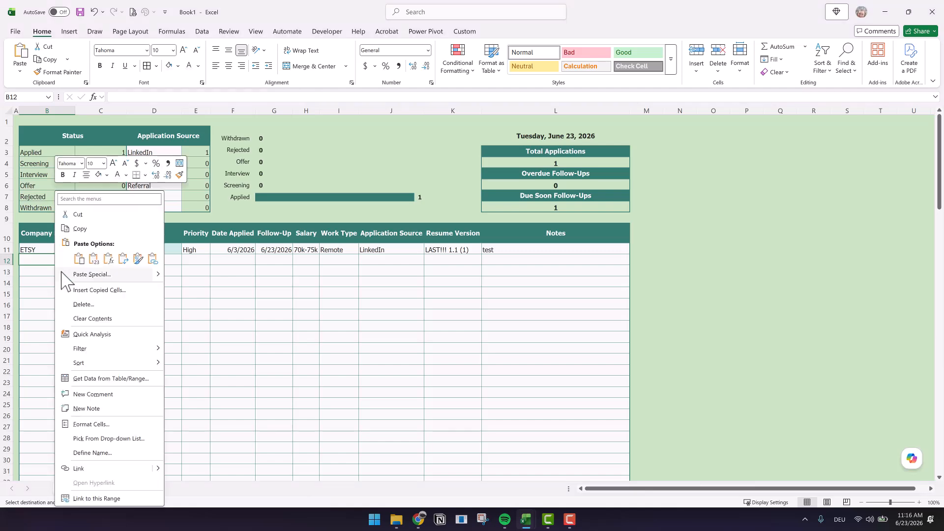
pyautogui.click(93, 259)
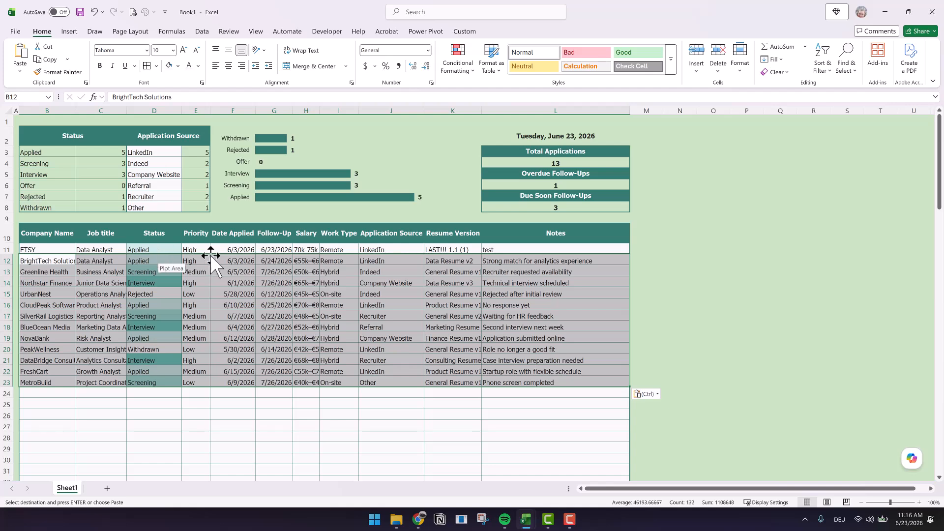
# Set the BrightTech Solutions priority in E12 to Low and the BlueOcean Media status in D18 to Offer
pyautogui.click(207, 260)
pyautogui.click(214, 261)
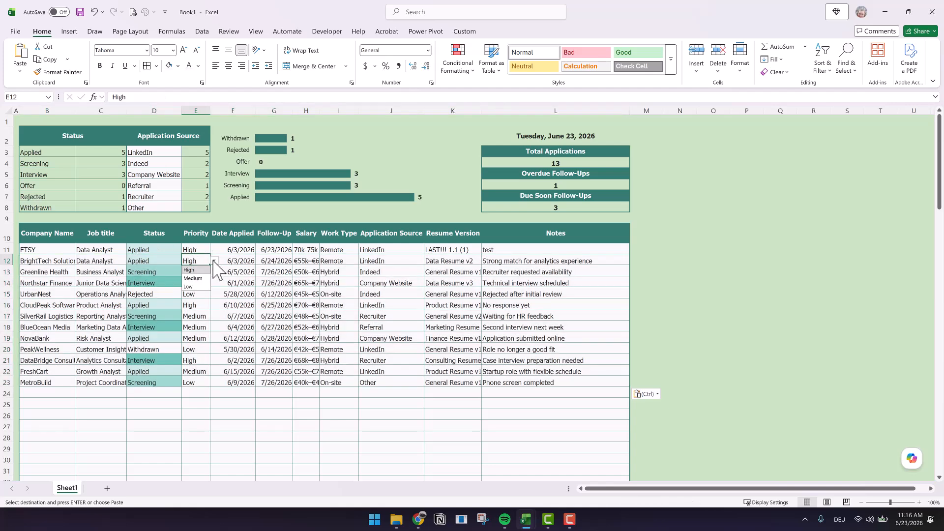
pyautogui.click(191, 286)
pyautogui.click(158, 294)
pyautogui.click(154, 325)
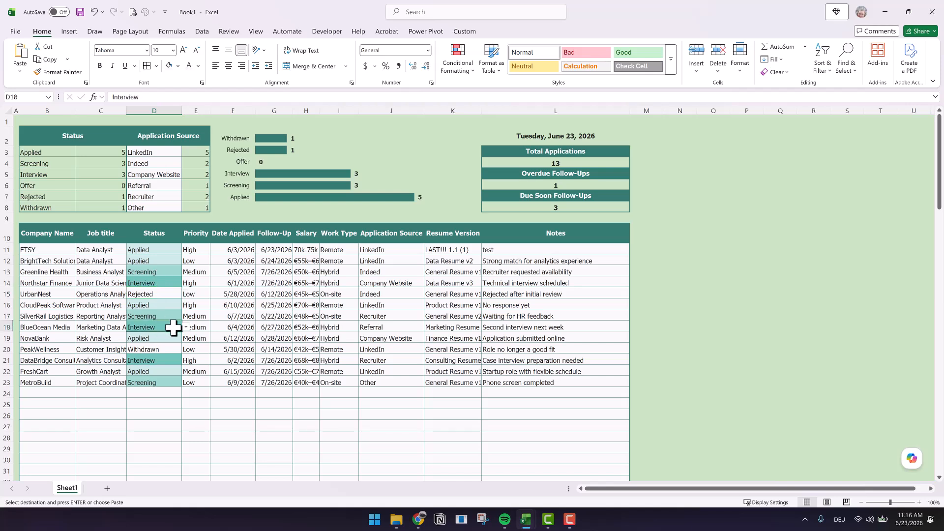
pyautogui.click(186, 327)
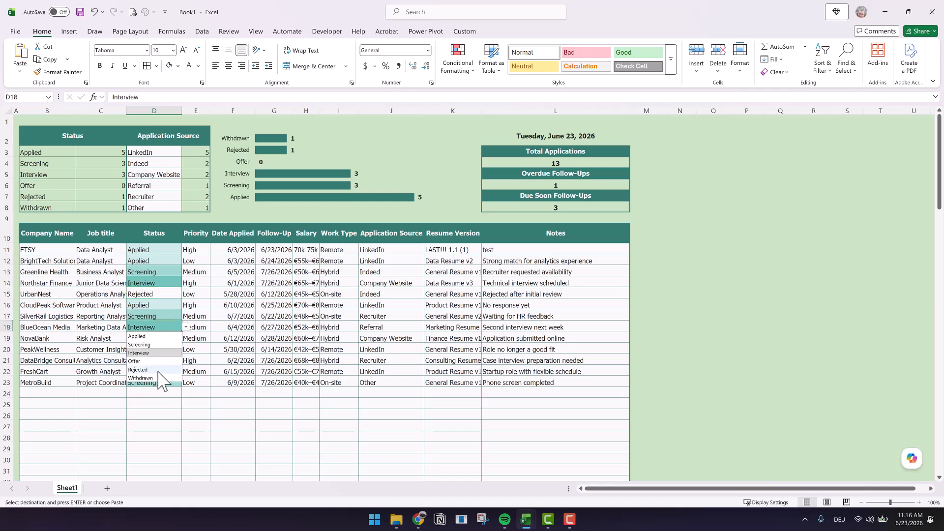
pyautogui.click(134, 361)
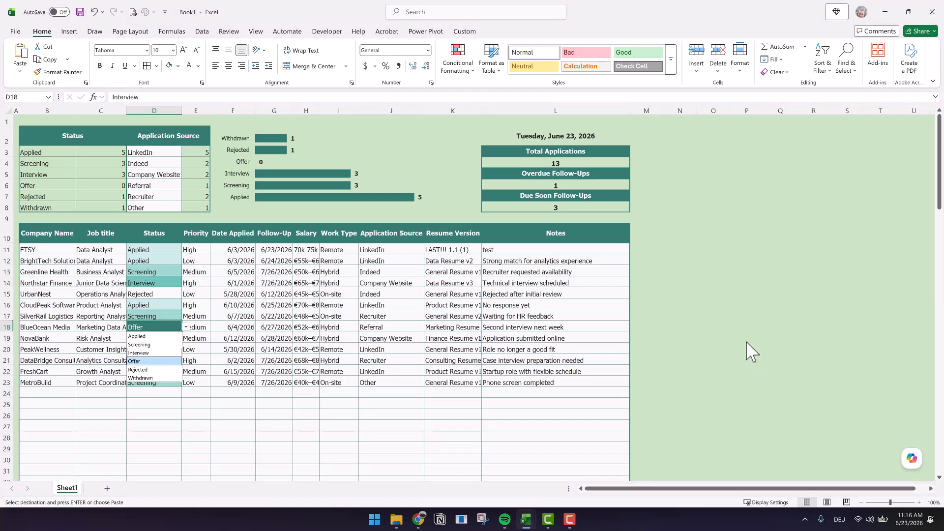
pyautogui.hotkey('ctrl', 'a')
pyautogui.click(286, 401)
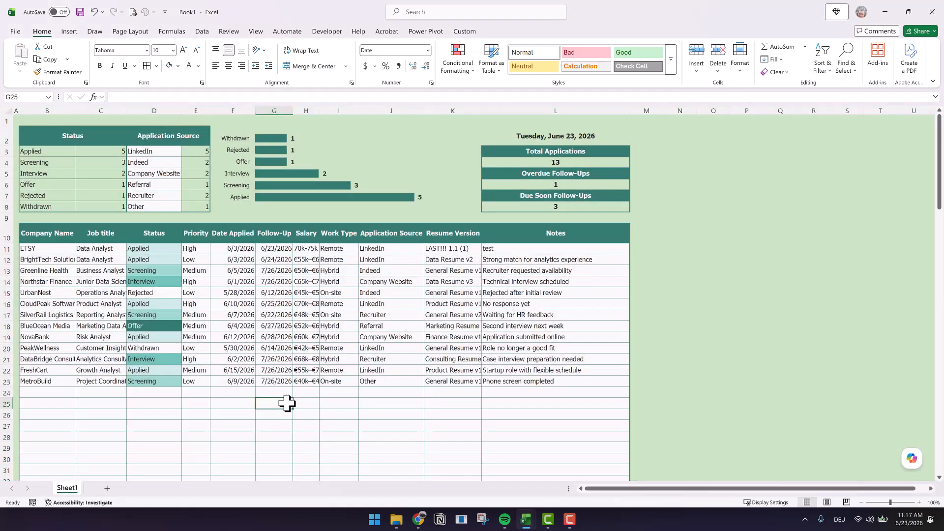
# Auto-fit the widths of columns B through L to their contents
pyautogui.moveTo(47, 110); pyautogui.dragTo(100, 110)
pyautogui.moveTo(526, 131); pyautogui.dragTo(615, 131)
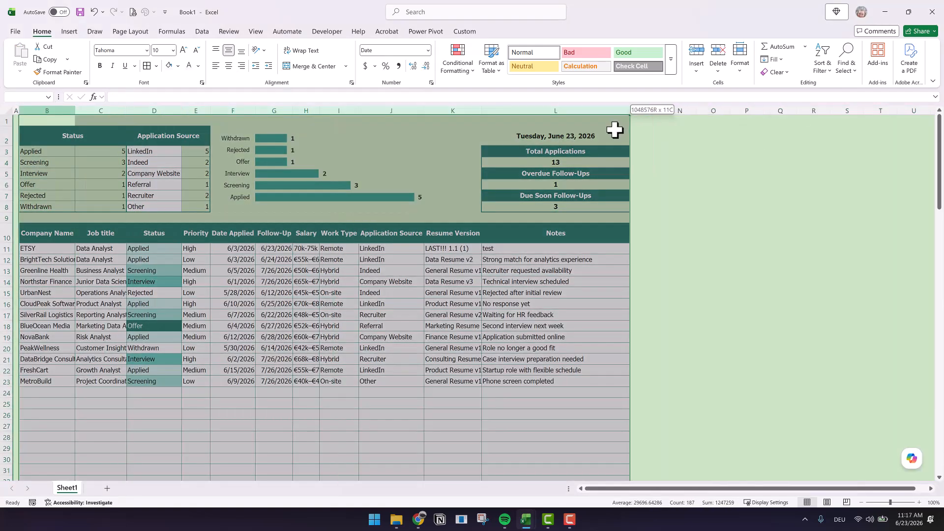
pyautogui.doubleClick(258, 112)
pyautogui.click(351, 360)
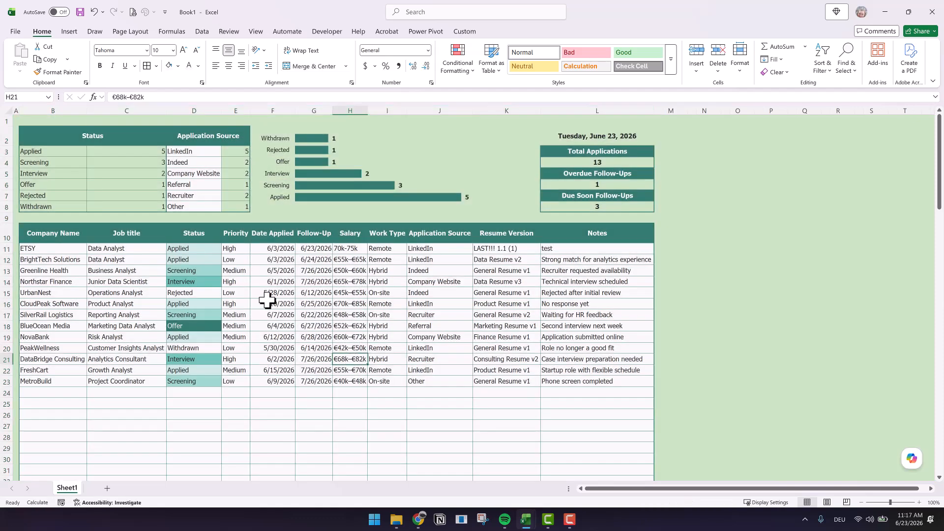
# Add a conditional formatting rule to the Priority cells E11:E118 with formula =E11="Low" and a light green fill
pyautogui.moveTo(241, 247); pyautogui.dragTo(238, 419)
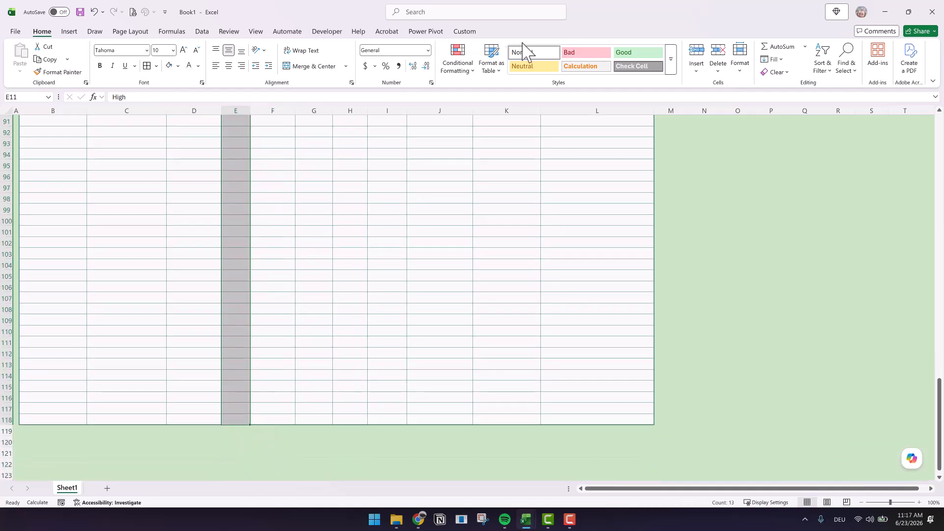
pyautogui.click(470, 71)
pyautogui.click(472, 193)
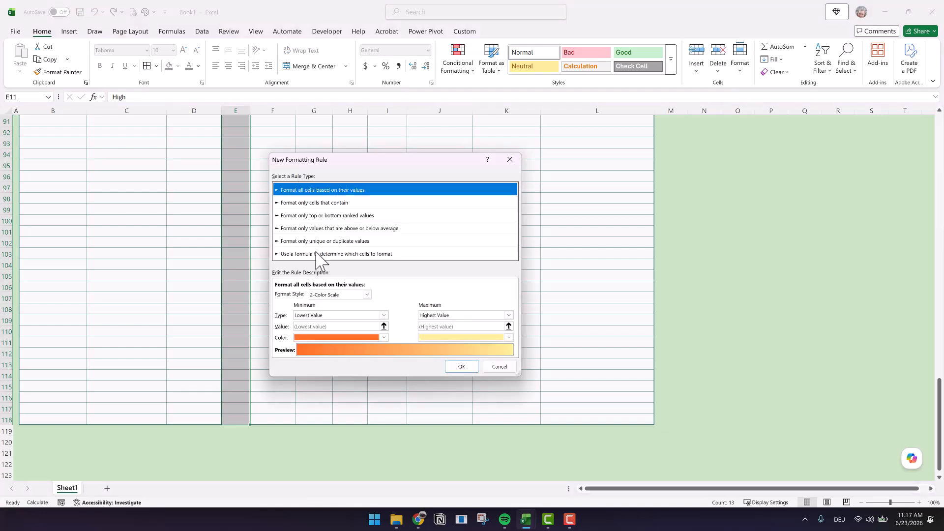
pyautogui.click(318, 255)
pyautogui.click(305, 294)
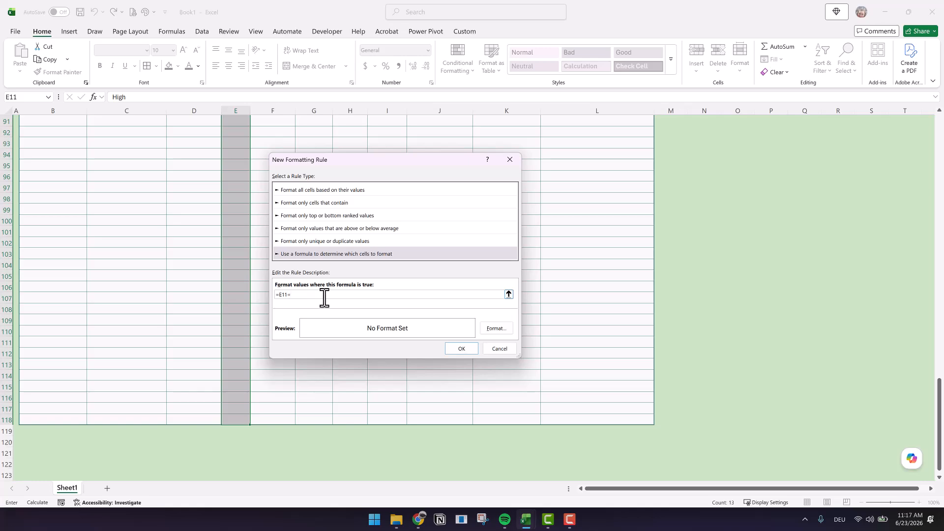
pyautogui.click(496, 329)
pyautogui.click(369, 126)
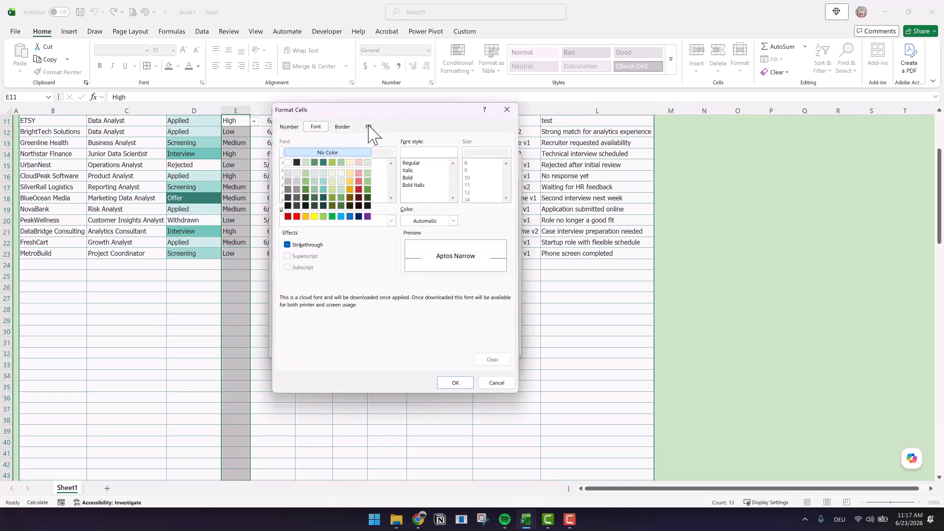
pyautogui.click(367, 163)
pyautogui.click(455, 382)
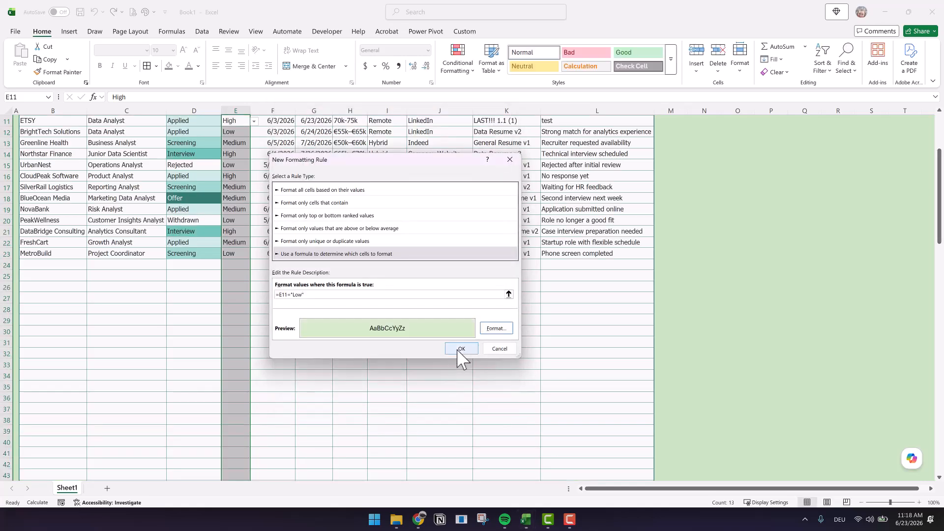
pyautogui.click(461, 348)
# Duplicate the Low priority rule and change the copy to formula =E11="Medium" with a light yellow fill
pyautogui.click(456, 63)
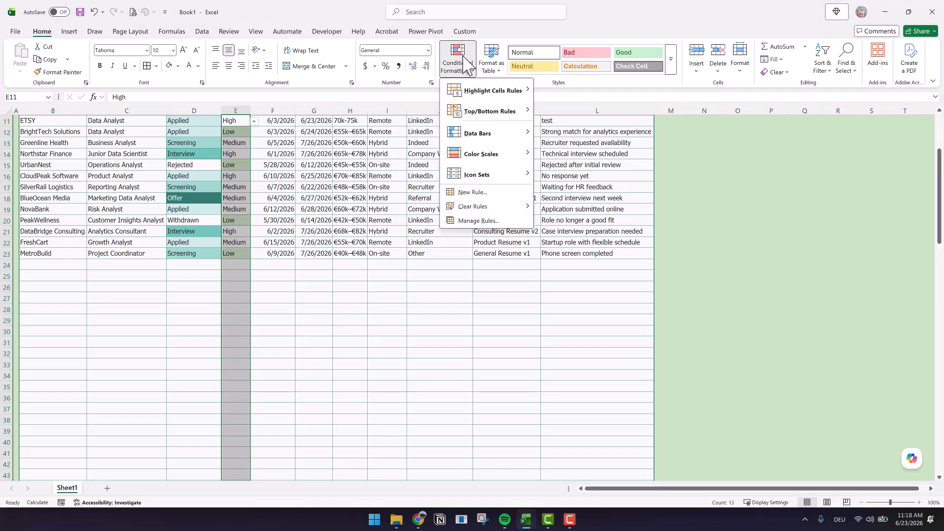
pyautogui.click(468, 222)
pyautogui.click(289, 244)
pyautogui.click(368, 217)
pyautogui.doubleClick(274, 255)
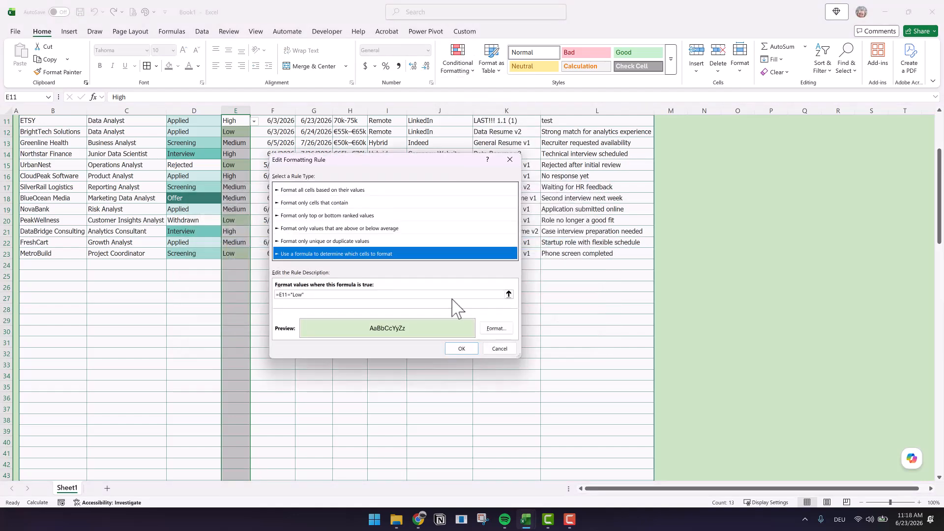
pyautogui.click(295, 295)
pyautogui.press('BackSpace')
pyautogui.write('Medium')
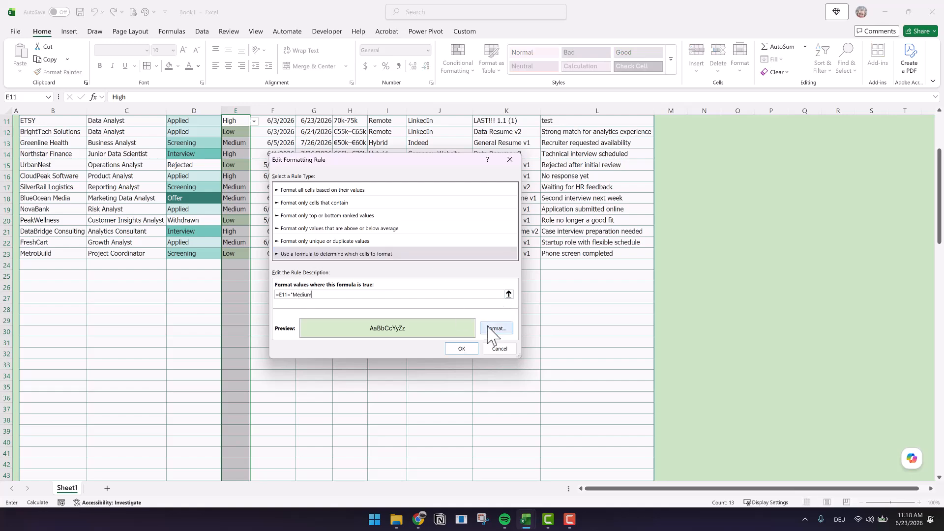
pyautogui.click(495, 328)
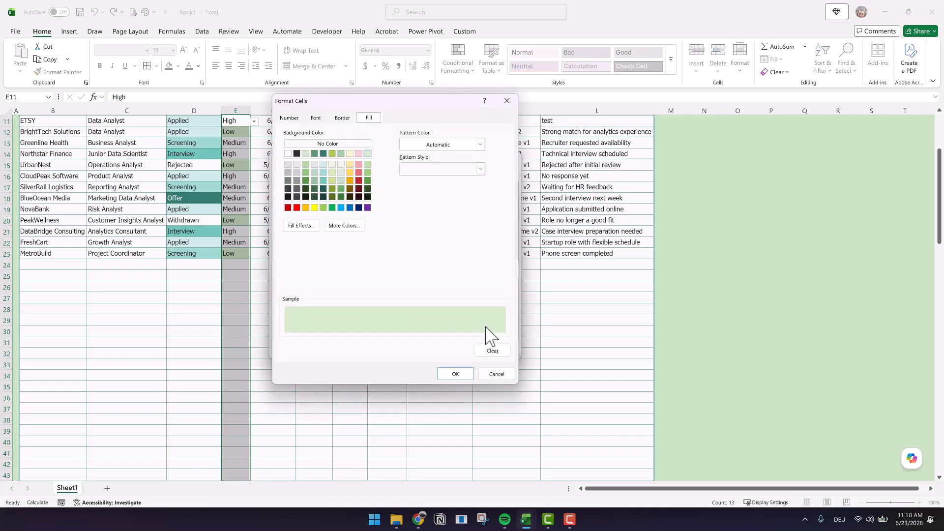
pyautogui.click(349, 154)
pyautogui.click(455, 374)
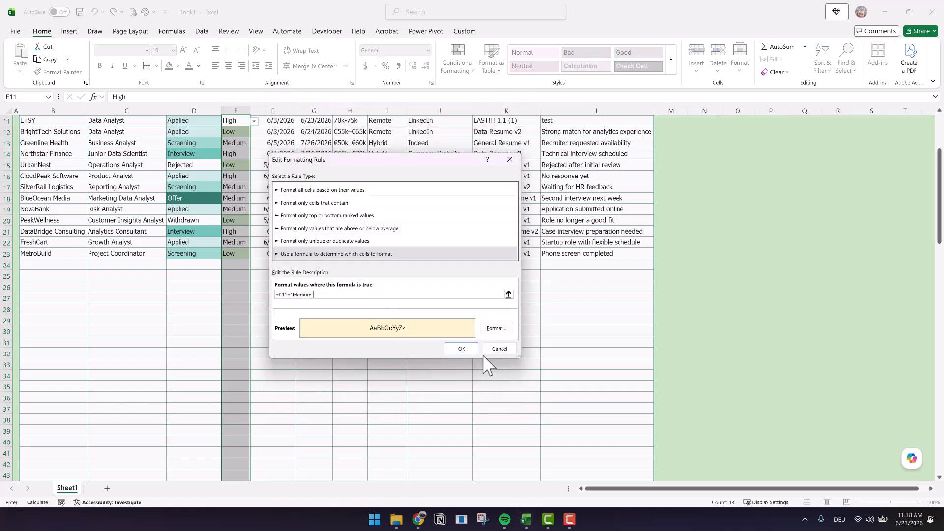
pyautogui.press('Return')
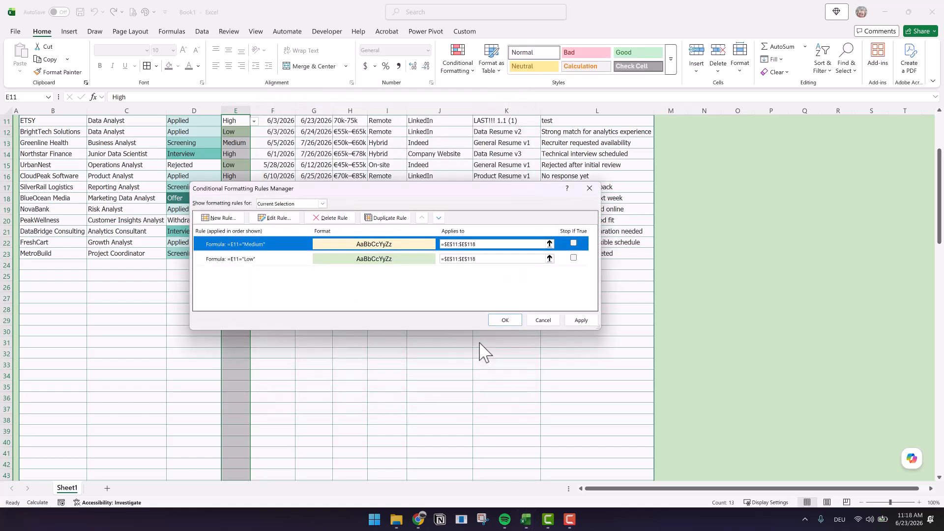
# Duplicate the Medium rule, change the copy to formula =E11="High" with a light red fill, and apply the Priority rules
pyautogui.click(387, 218)
pyautogui.doubleClick(259, 258)
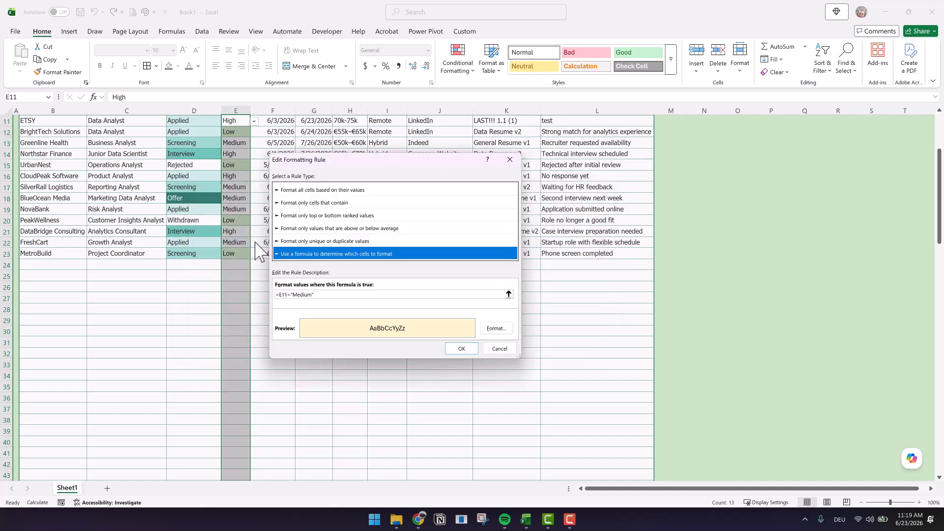
pyautogui.click(301, 295)
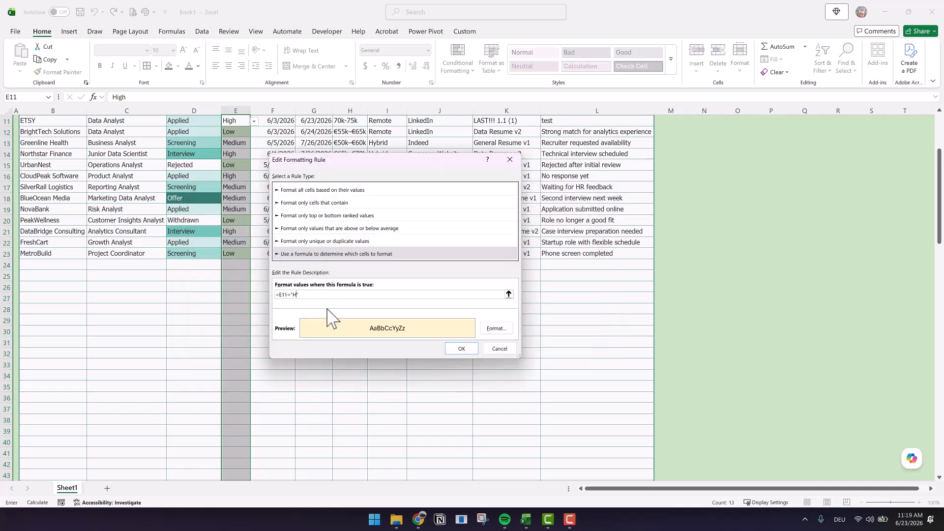
pyautogui.click(495, 328)
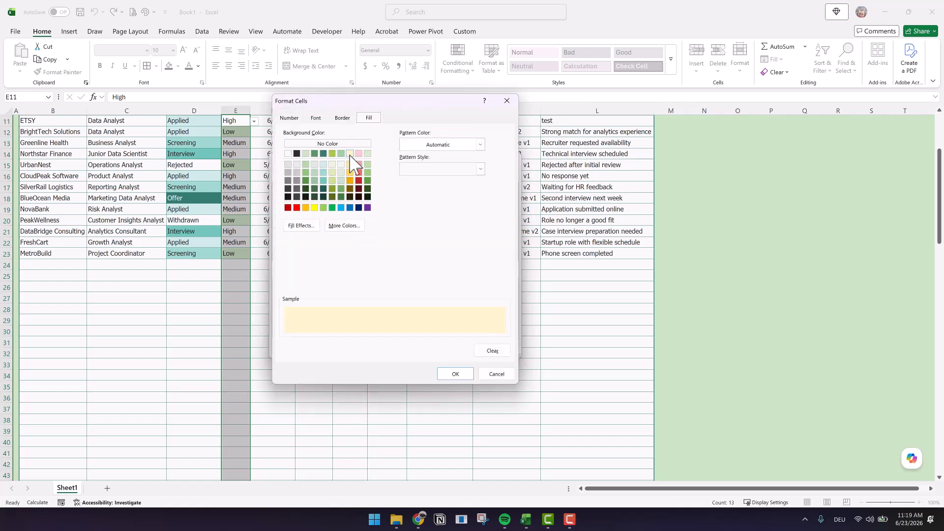
pyautogui.click(346, 156)
pyautogui.click(455, 372)
pyautogui.click(461, 348)
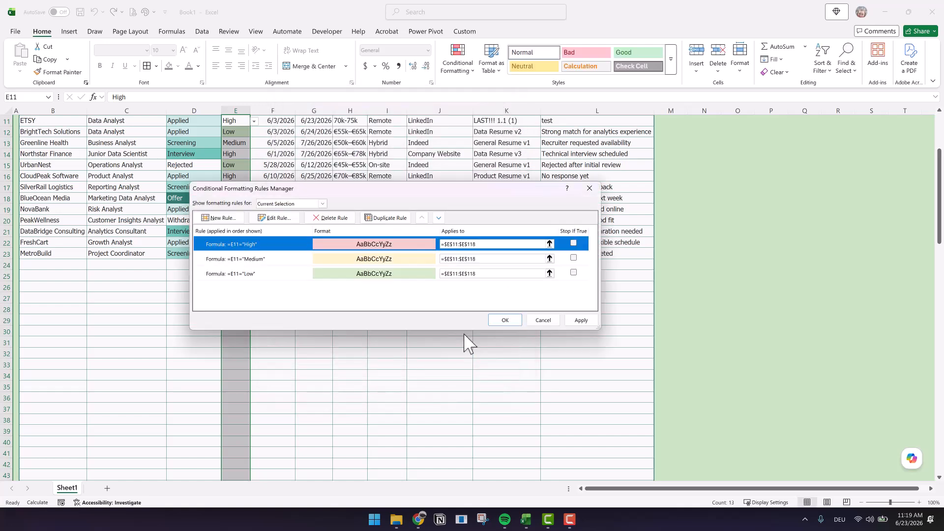
pyautogui.click(505, 320)
# Left-align the Date Applied and Follow-Up columns, F and G
pyautogui.scroll(4, 511, 389)
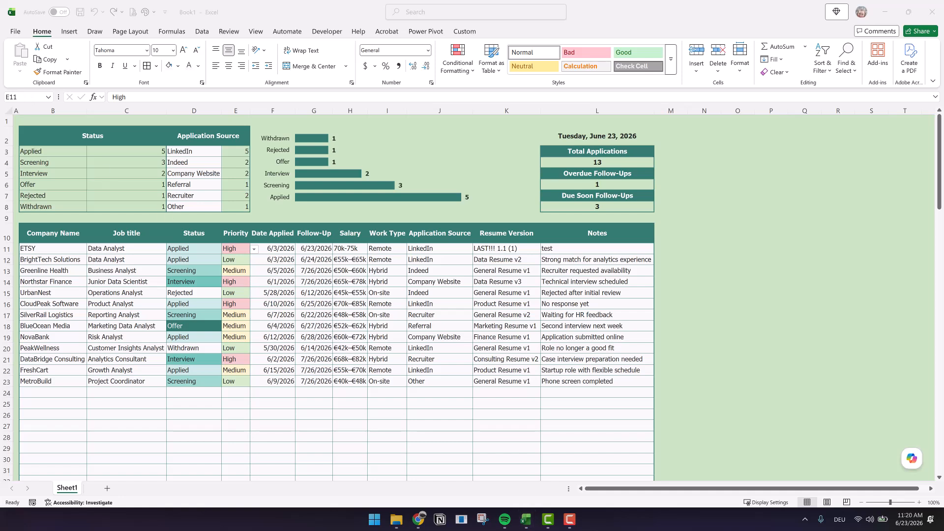
pyautogui.click(273, 109)
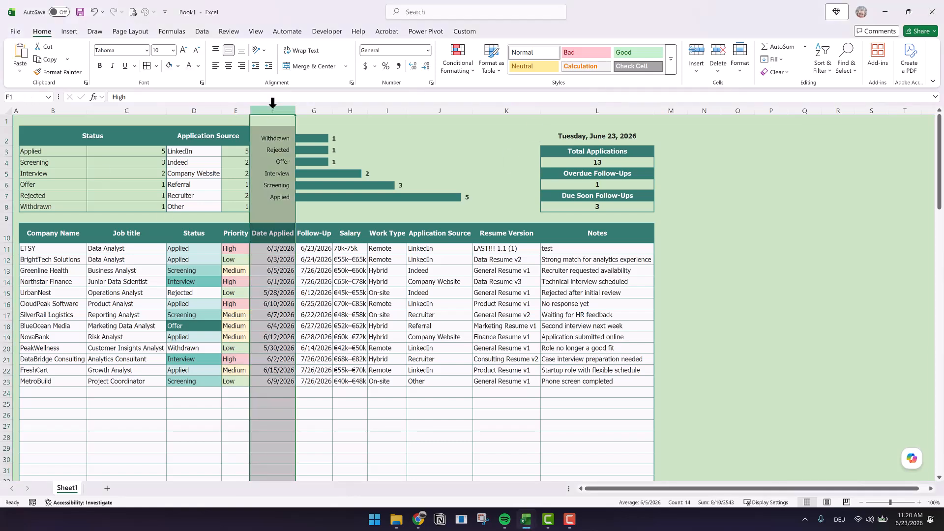
pyautogui.moveTo(273, 103); pyautogui.dragTo(320, 105)
pyautogui.click(216, 66)
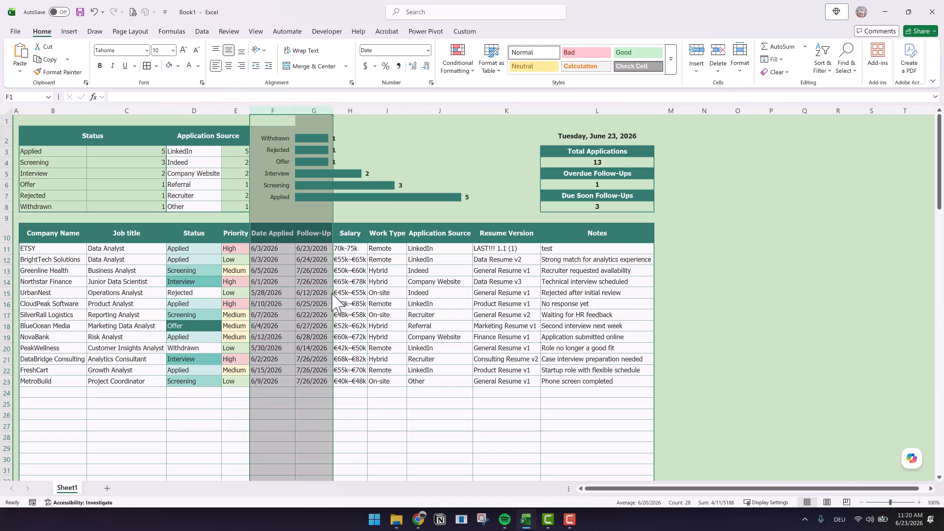
# Create a formula-based conditional formatting rule on Follow-Up cells G11:G118 for nonblank dates from TODAY() through TODAY()+3, excluding Rejected, Withdrawn and Offer in D11
pyautogui.moveTo(312, 248); pyautogui.dragTo(314, 408)
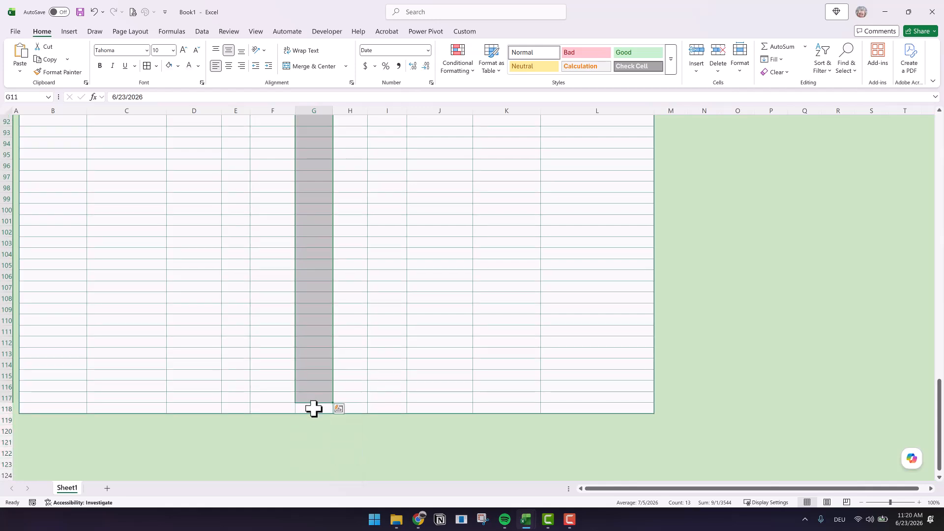
pyautogui.keyDown('ctrl'); pyautogui.click(313, 408); pyautogui.keyUp('ctrl')
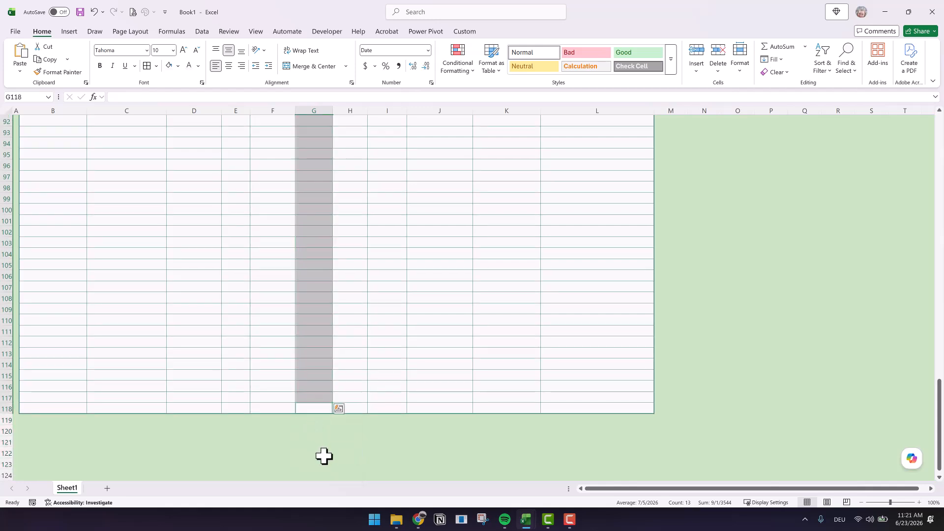
pyautogui.click(455, 66)
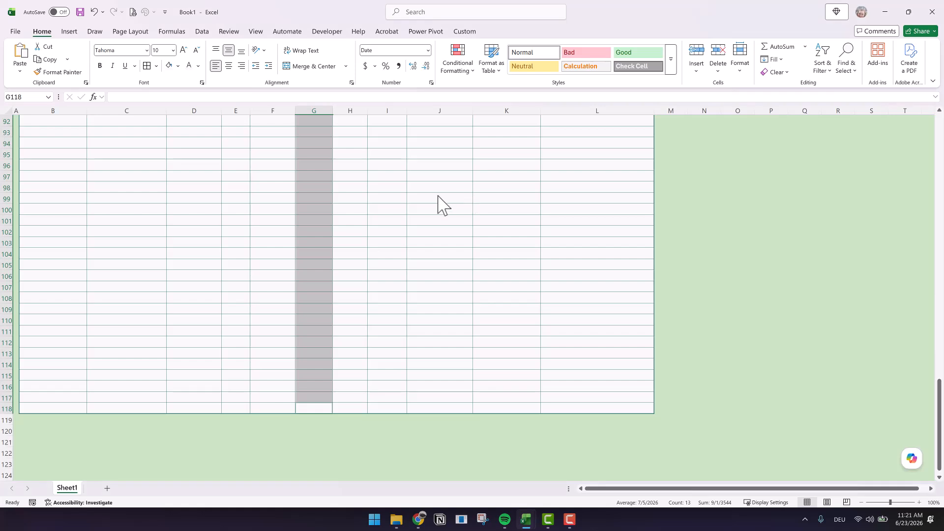
pyautogui.moveTo(522, 298); pyautogui.dragTo(774, 302)
pyautogui.click(300, 245)
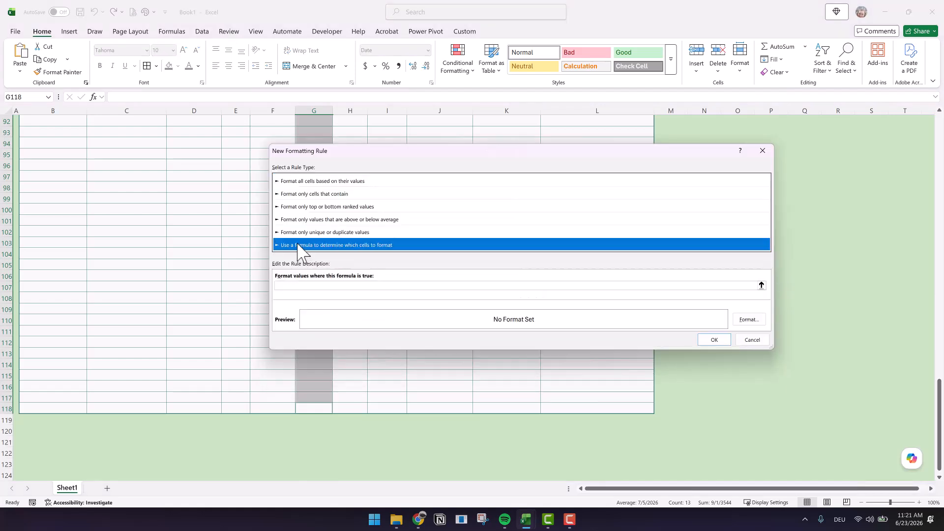
pyautogui.click(293, 286)
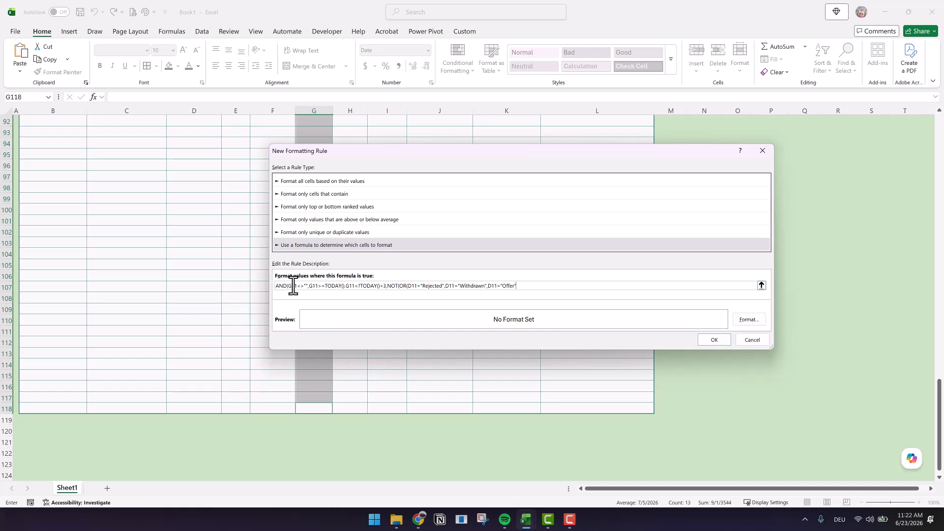
# Give the due-soon Follow-Up rule a light yellow fill, correct its upper limit to G11<=TODAY()+3, and apply it
pyautogui.click(749, 320)
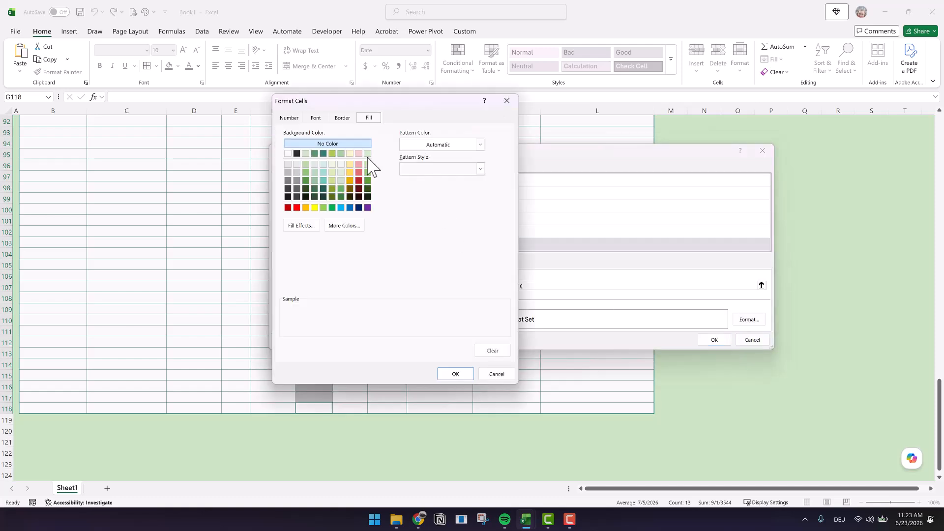
pyautogui.click(349, 153)
pyautogui.click(455, 375)
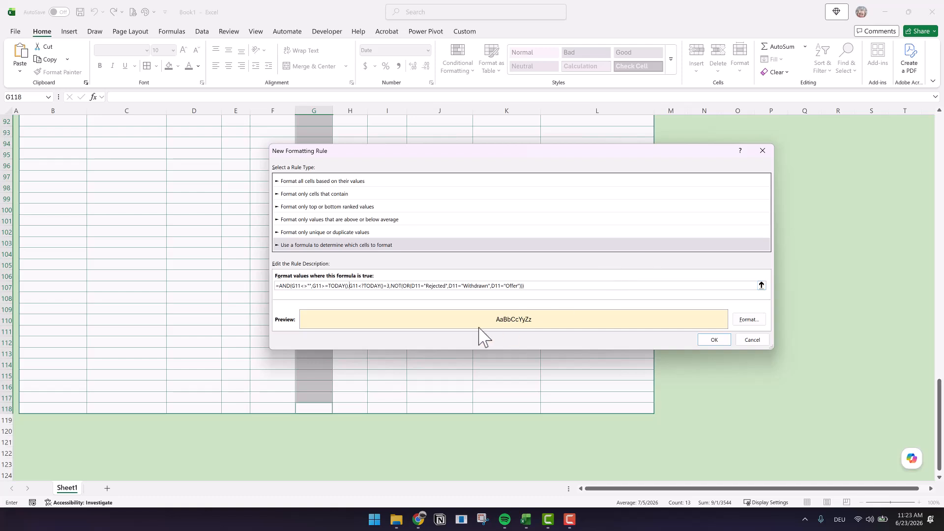
pyautogui.click(363, 285)
pyautogui.write('=')
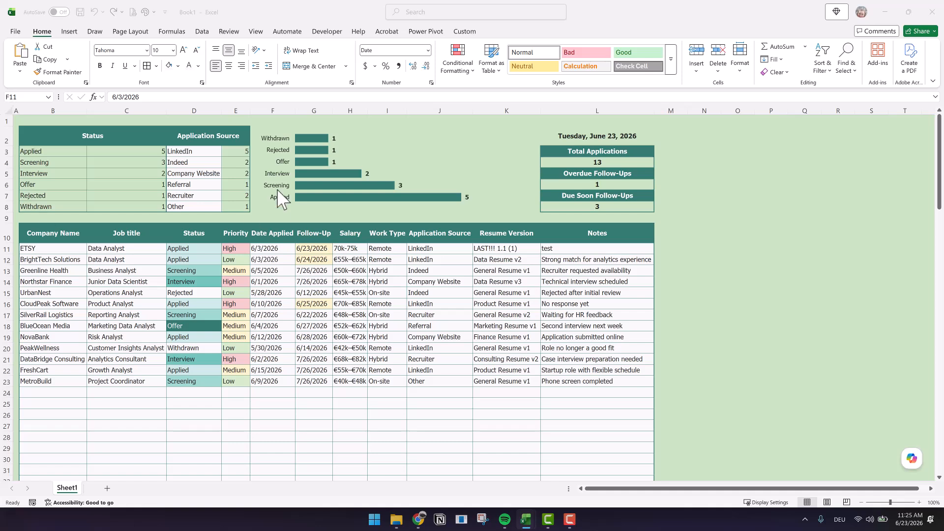
# Duplicate the due-soon conditional formatting rule of the Follow-Up column
pyautogui.click(310, 282)
pyautogui.click(313, 294)
pyautogui.click(462, 69)
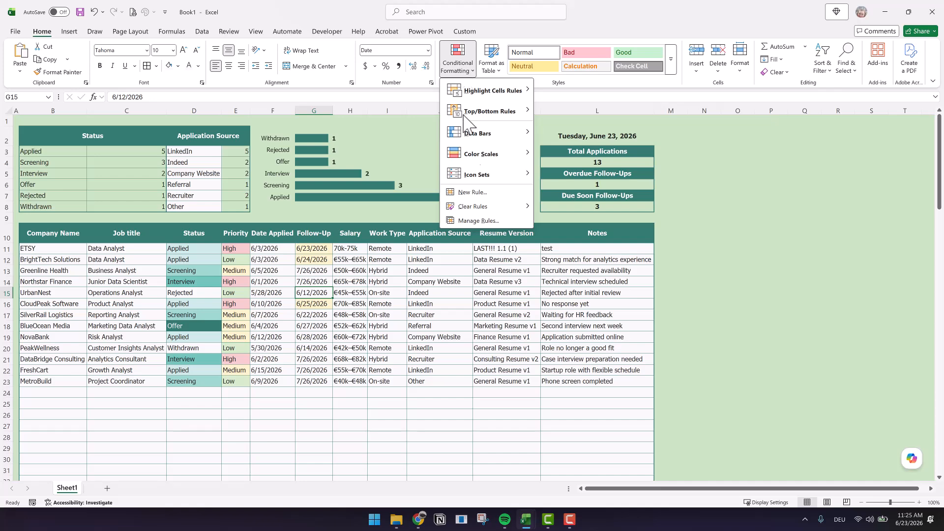
pyautogui.click(480, 220)
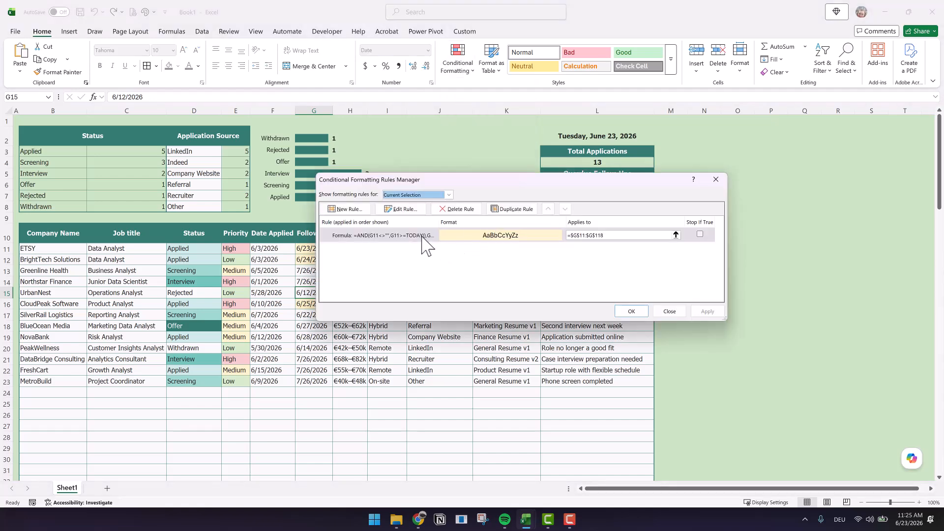
pyautogui.click(428, 236)
pyautogui.click(512, 208)
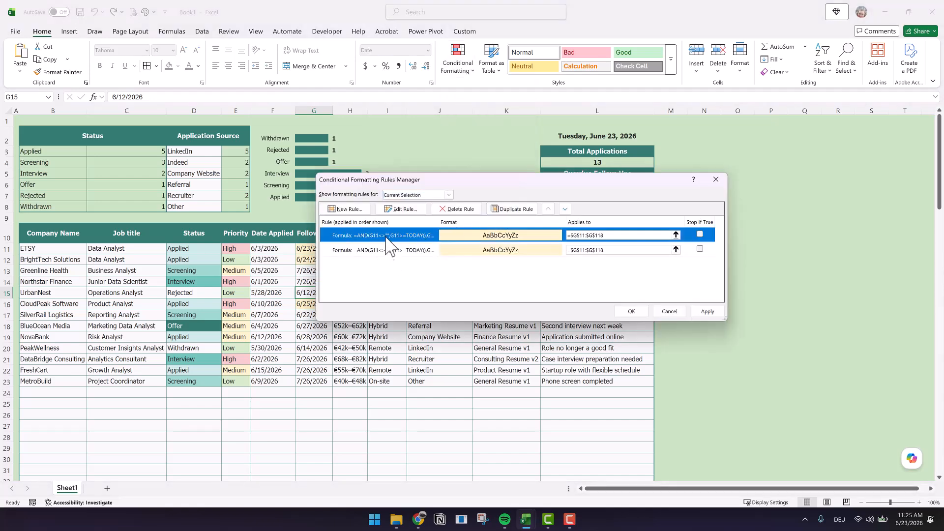
# Change the duplicated rule's formula to =AND(G11<>"",G11<TODAY(),NOT(OR(D11="Rejected",D11="Withdrawn",D11="Offer")))
pyautogui.doubleClick(387, 241)
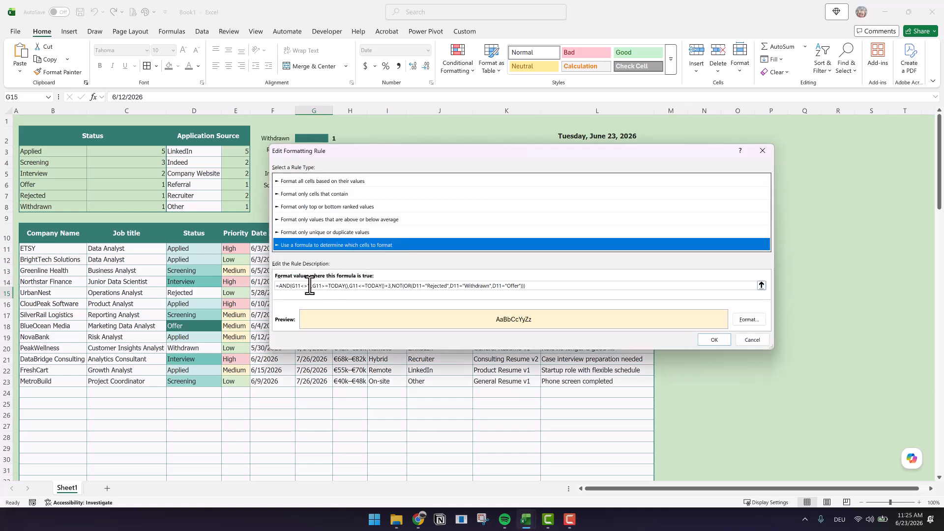
pyautogui.moveTo(313, 285); pyautogui.dragTo(351, 285)
pyautogui.press('Delete')
pyautogui.press('BackSpace')
pyautogui.click(329, 287)
pyautogui.press('BackSpace')
pyautogui.press('Right')
pyautogui.press('Right')
pyautogui.press('Right')
pyautogui.press('Right')
pyautogui.press('Right')
pyautogui.press('Right')
pyautogui.press('Right')
pyautogui.press('Delete')
pyautogui.press('Delete')
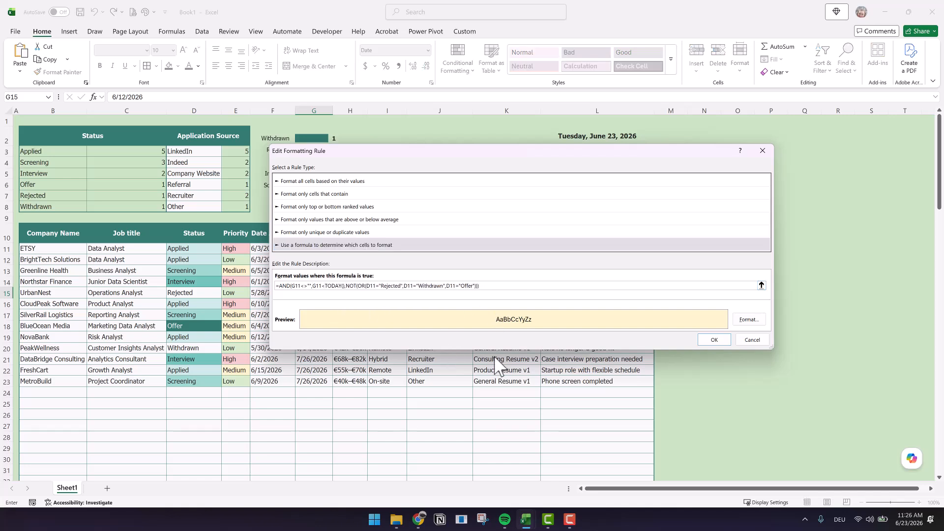
# Give the overdue Follow-Up rule a light red fill and apply the Follow-Up rules
pyautogui.click(746, 321)
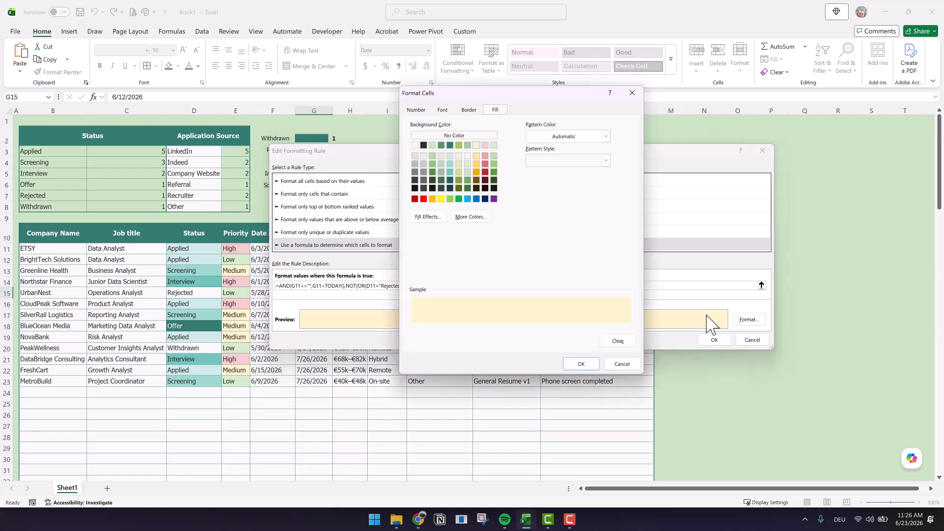
pyautogui.click(485, 145)
pyautogui.click(581, 364)
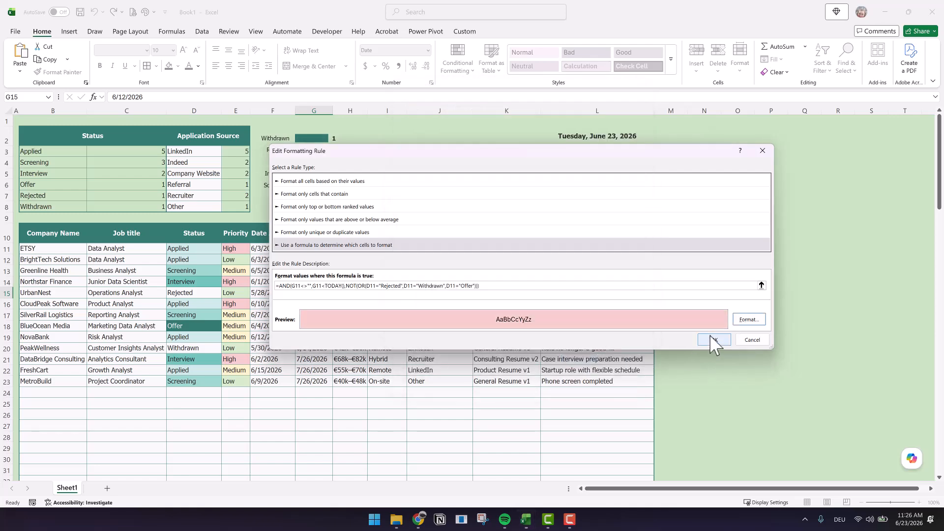
pyautogui.click(713, 339)
pyautogui.click(632, 314)
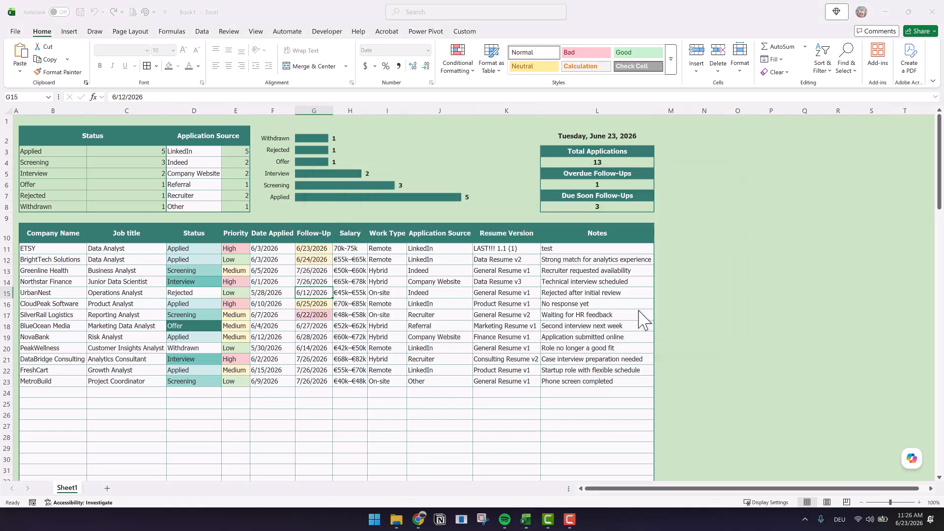
# Create a conditional formatting rule for all tracker rows, columns B to L from row 11, with formula =OR($D11=$B$7,$D11=$B$8)
pyautogui.moveTo(38, 249); pyautogui.dragTo(612, 408)
pyautogui.moveTo(939, 428); pyautogui.dragTo(939, 164)
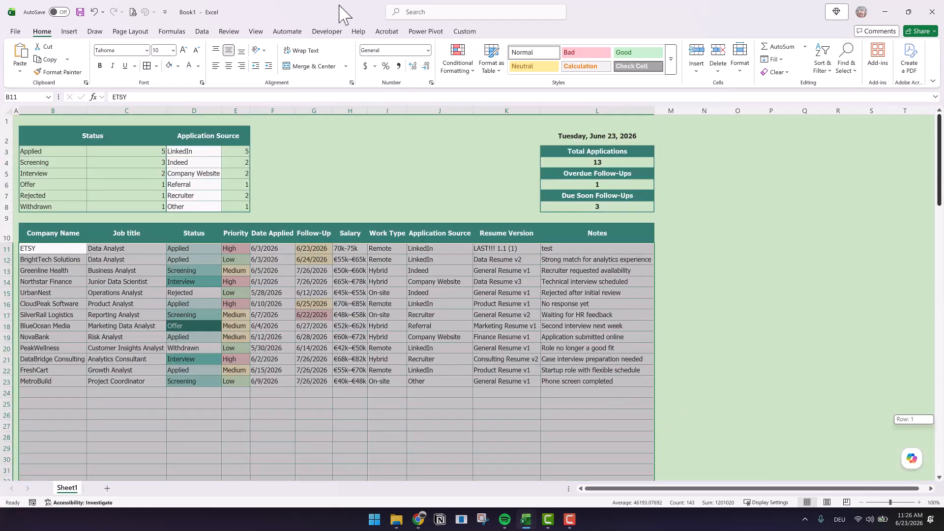
pyautogui.click(463, 66)
pyautogui.click(478, 191)
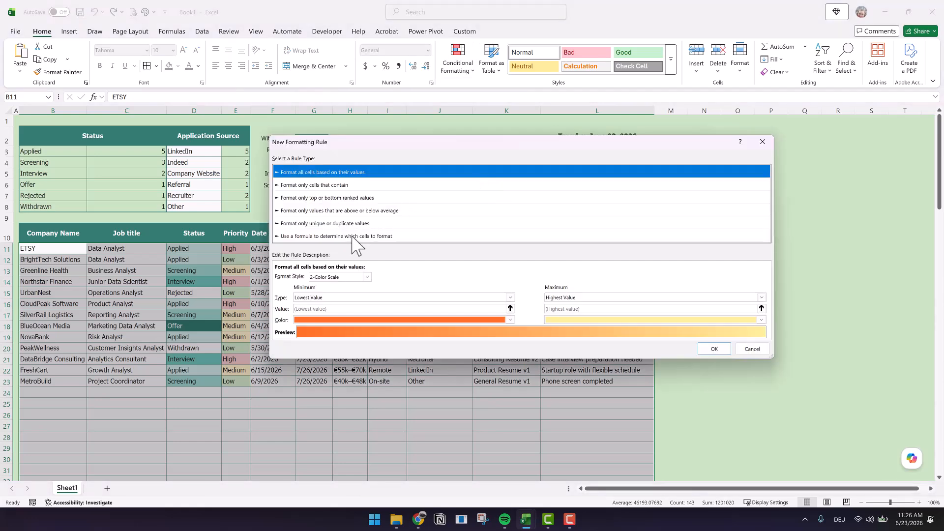
pyautogui.press('End')
pyautogui.click(303, 276)
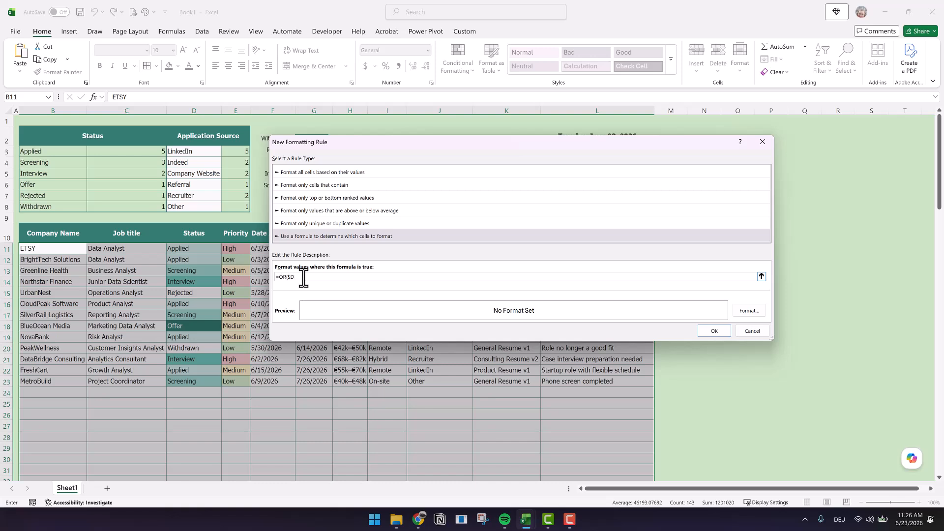
pyautogui.write('=OR($D11=')
pyautogui.click(54, 196)
pyautogui.write(',$D11=')
pyautogui.click(38, 207)
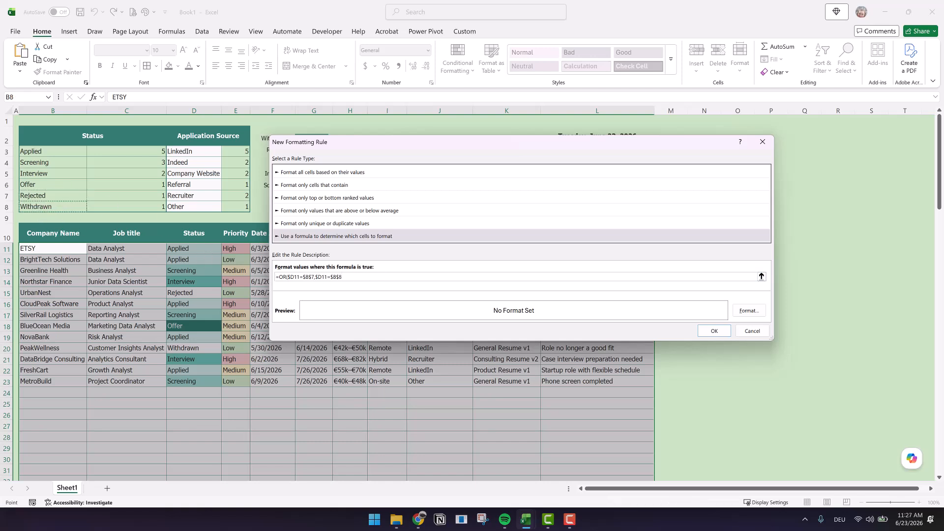
pyautogui.write(')')
# Format the Rejected/Withdrawn row rule with fill color F2F2F2 and a grey font, and apply it
pyautogui.click(749, 311)
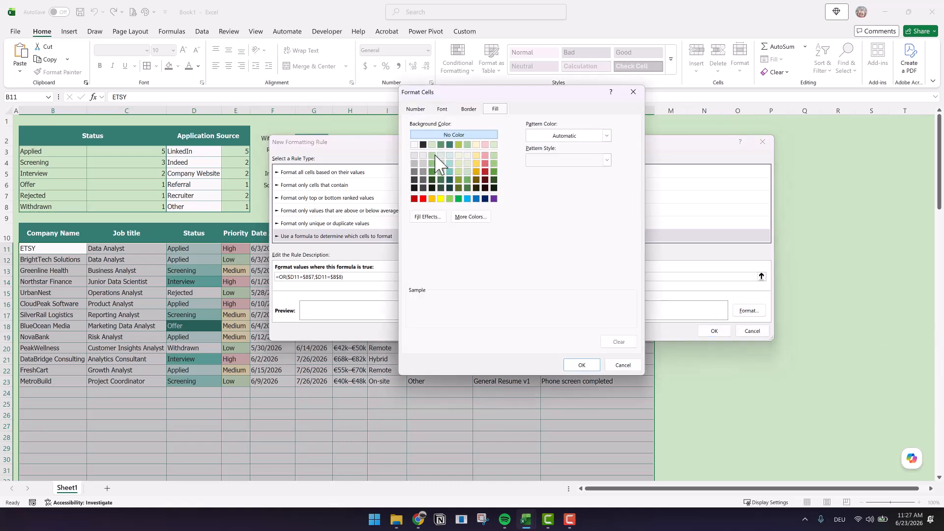
pyautogui.click(472, 217)
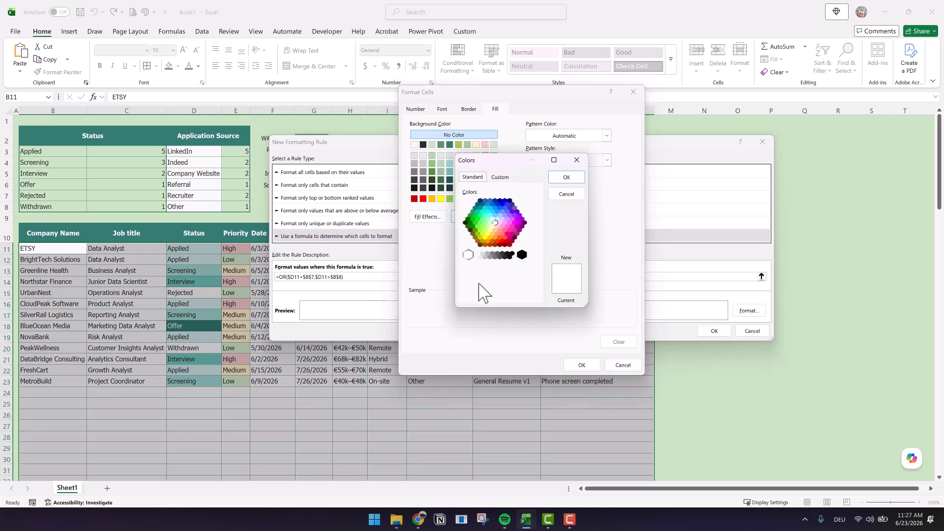
pyautogui.click(500, 177)
pyautogui.moveTo(514, 293); pyautogui.dragTo(481, 290)
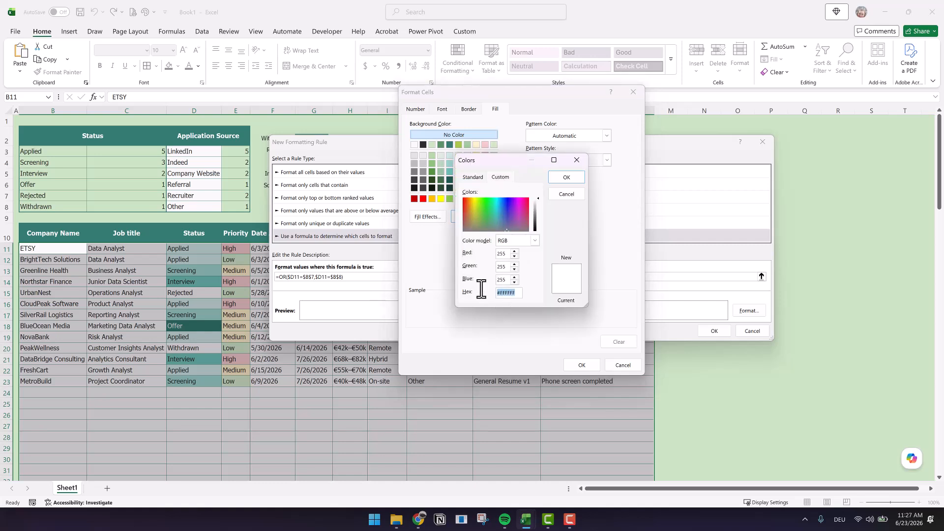
pyautogui.write('f2f2f2')
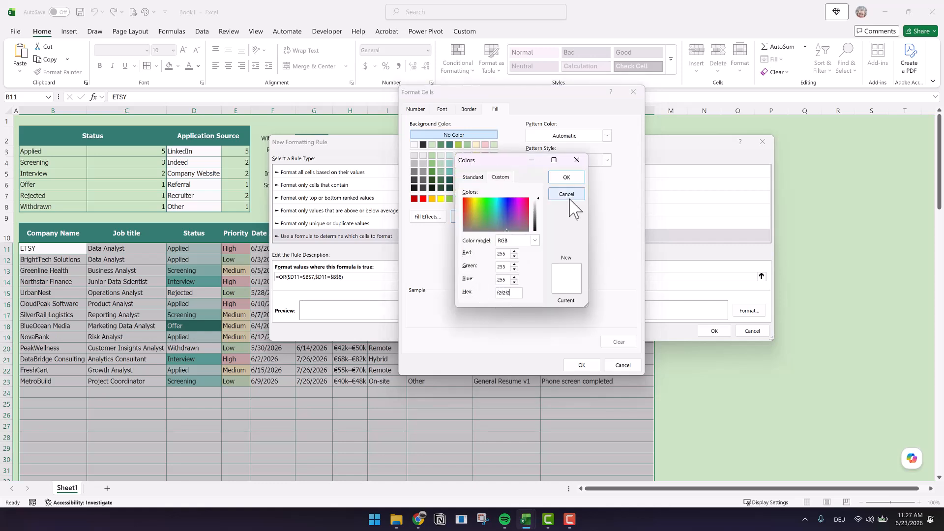
pyautogui.click(567, 177)
pyautogui.click(442, 109)
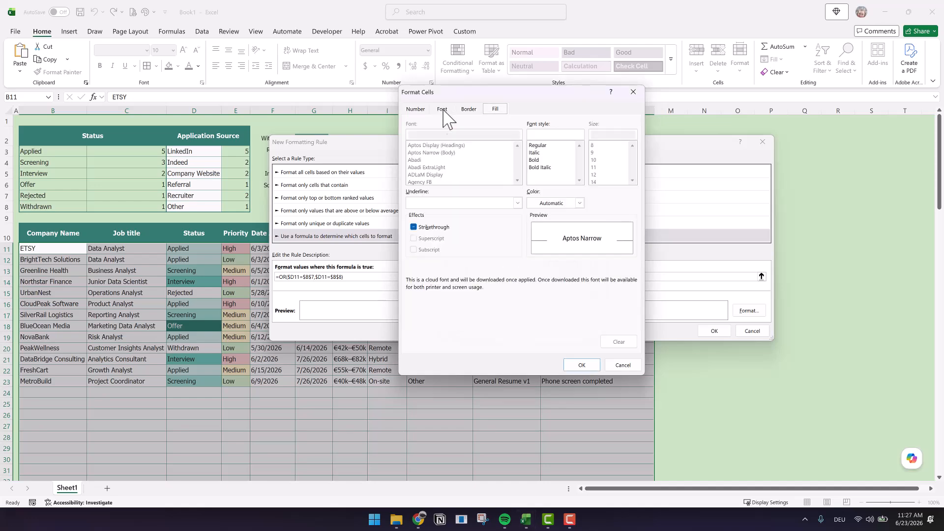
pyautogui.click(561, 203)
pyautogui.click(549, 288)
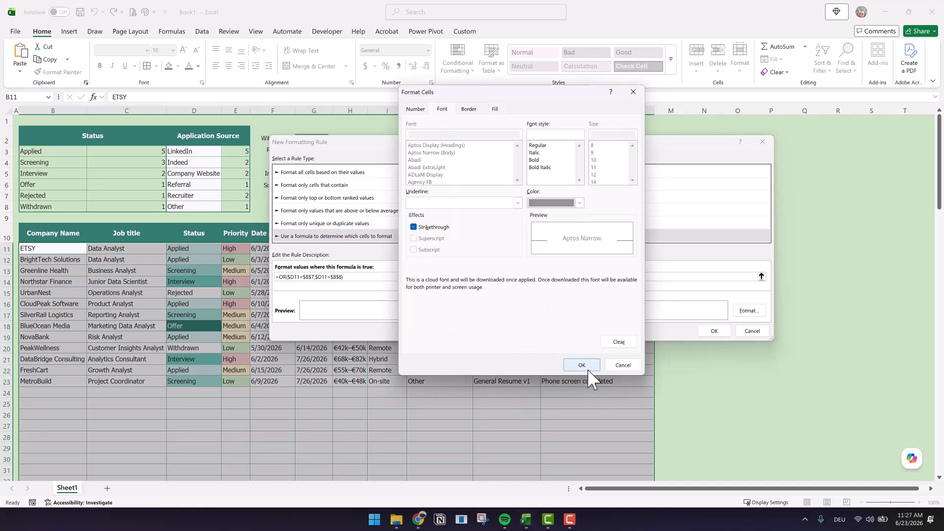
pyautogui.click(587, 368)
pyautogui.click(713, 331)
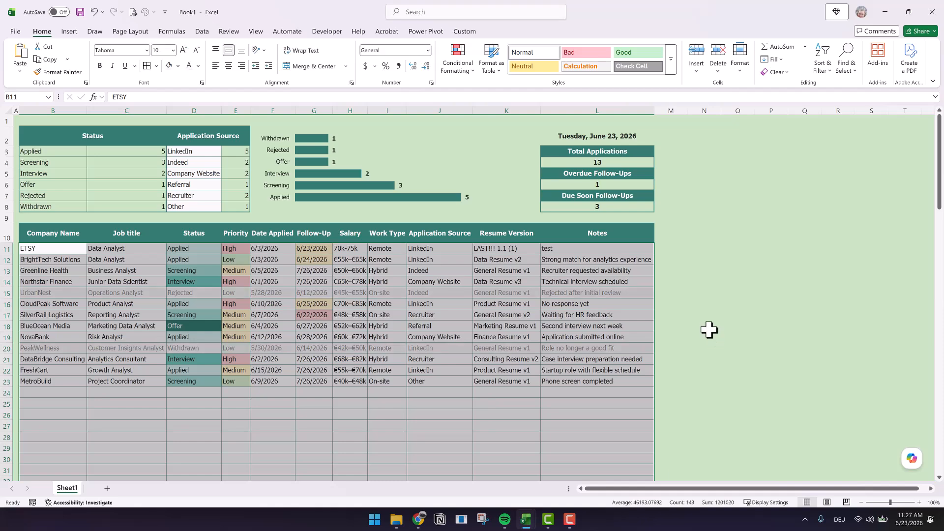
pyautogui.click(708, 329)
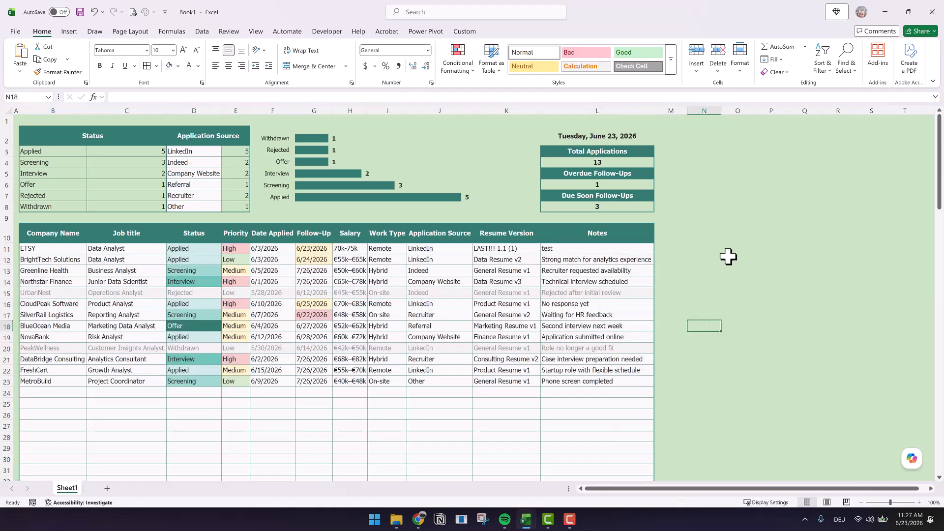
# Enter YOUTUBE as the company name and Data Scientist as the job title in row 24
pyautogui.hotkey('alt', 'Tab')
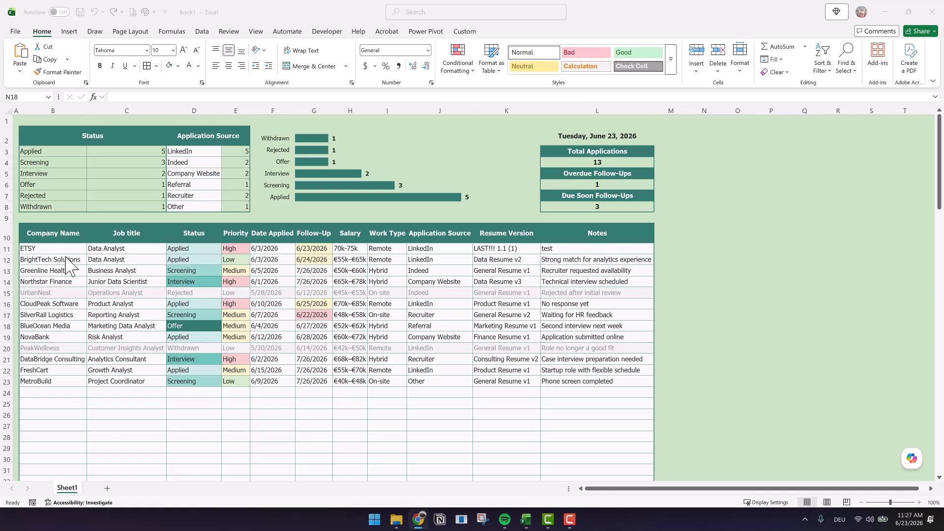
pyautogui.click(63, 396)
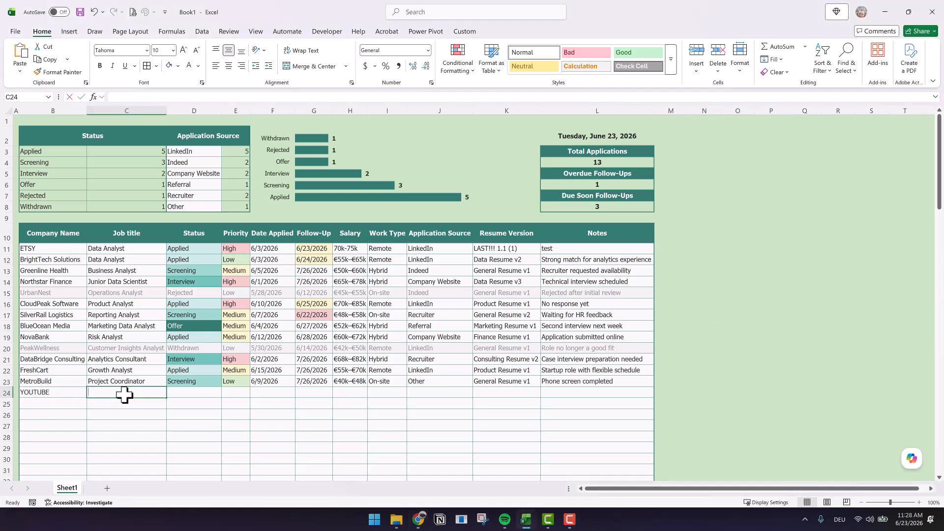
pyautogui.write('Data Scientist')
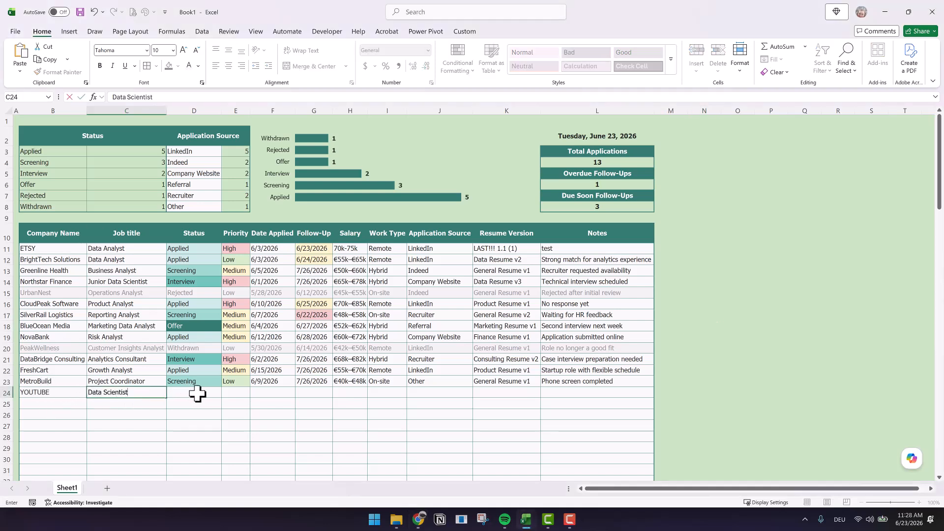
# Test the YOUTUBE row's Status dropdown by setting Applied, Screening, Interview, Offer and Rejected one after another
pyautogui.click(197, 394)
pyautogui.click(225, 394)
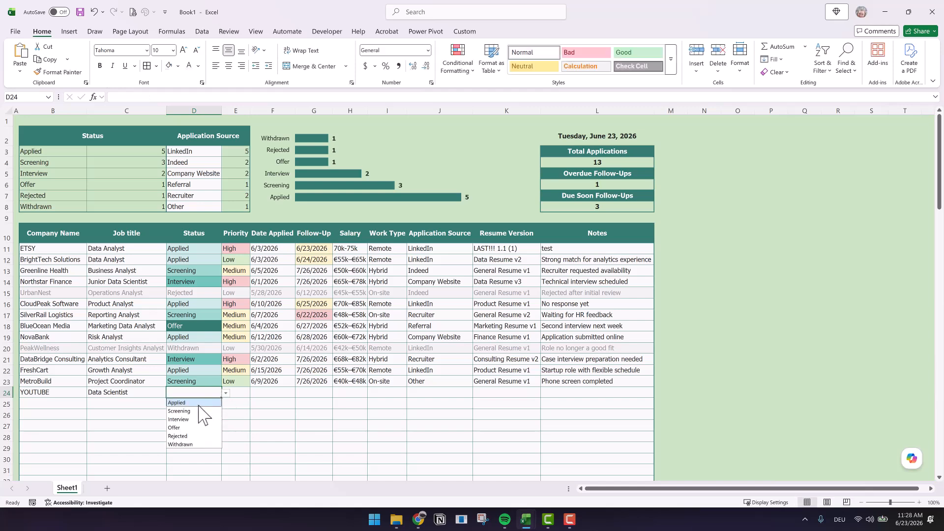
pyautogui.click(216, 403)
pyautogui.click(226, 393)
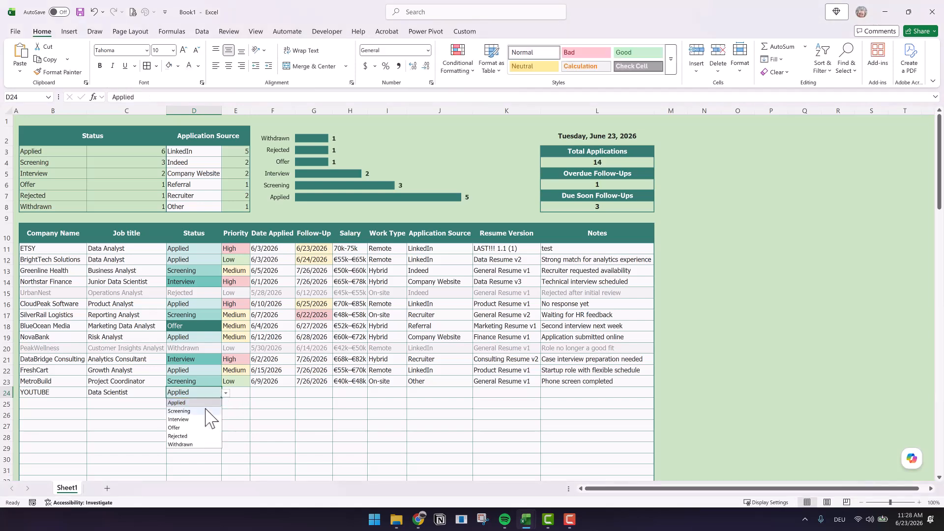
pyautogui.click(204, 412)
pyautogui.click(225, 394)
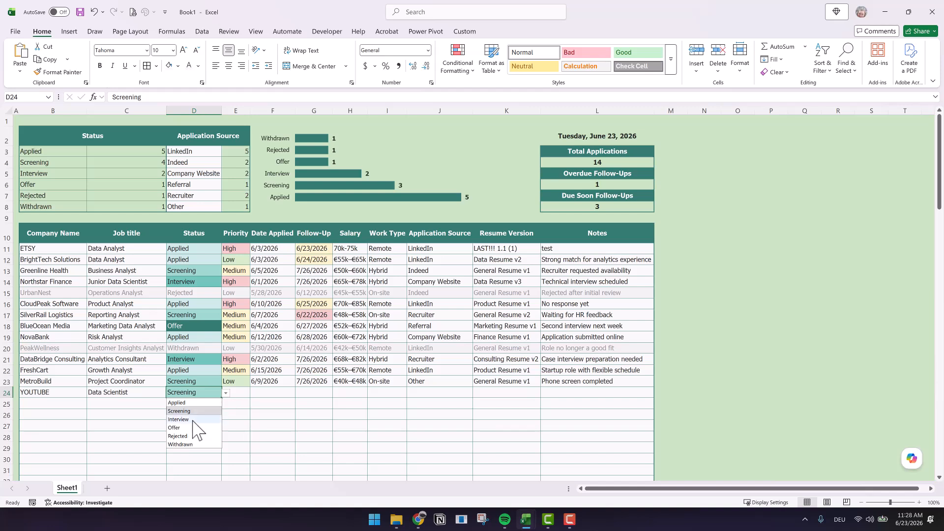
pyautogui.click(179, 419)
pyautogui.click(226, 393)
pyautogui.click(196, 427)
pyautogui.click(225, 393)
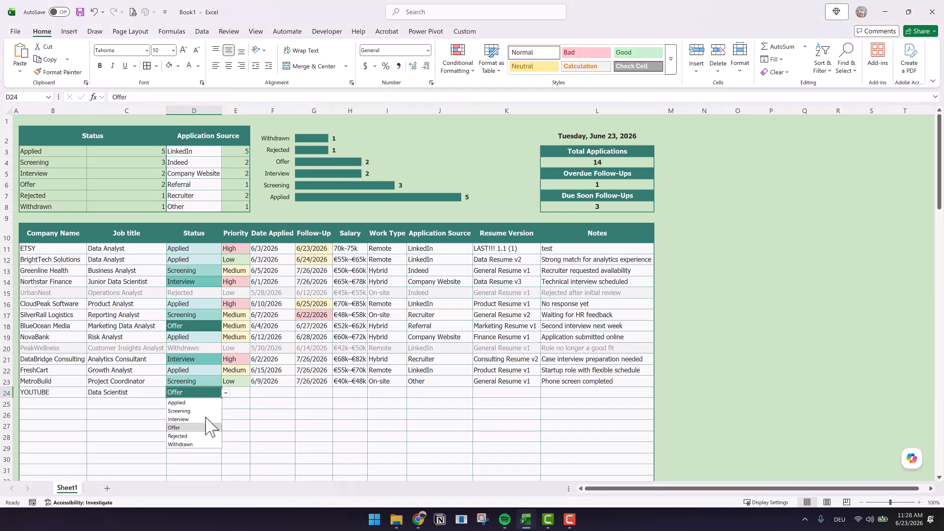
pyautogui.click(197, 436)
# Set the YOUTUBE row's Priority to High and its Status to Screening
pyautogui.click(237, 392)
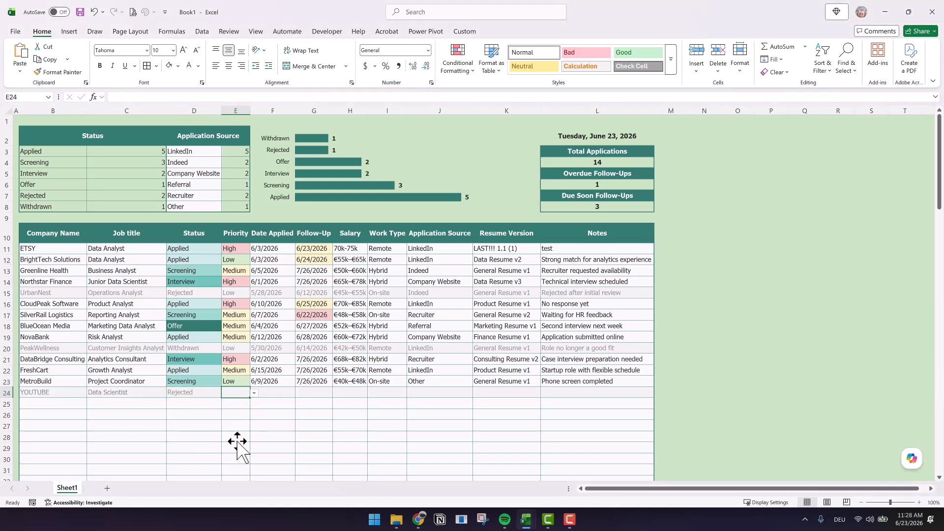
pyautogui.click(254, 393)
pyautogui.click(239, 403)
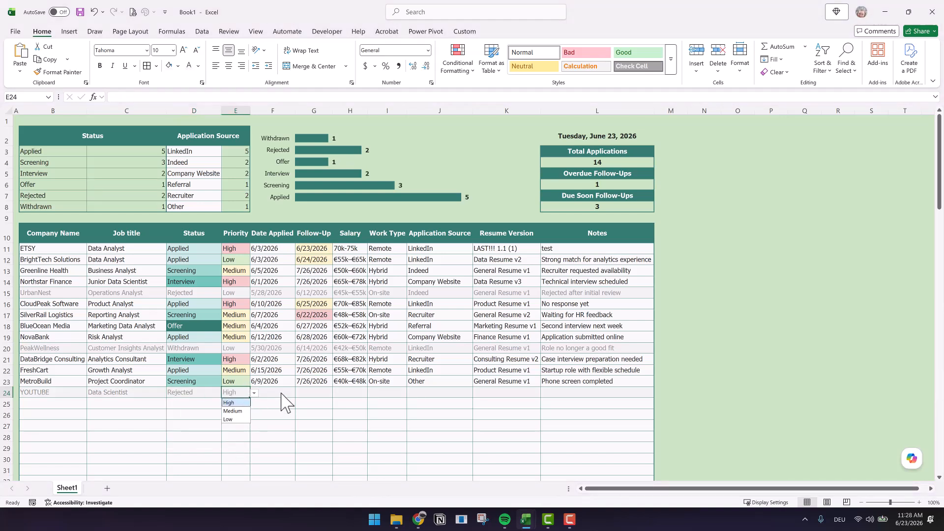
pyautogui.click(313, 392)
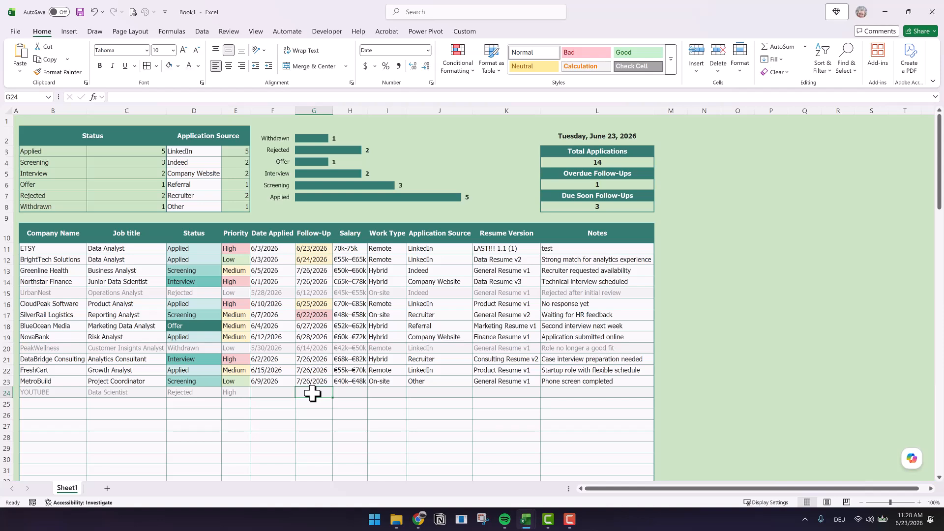
pyautogui.click(196, 393)
pyautogui.click(225, 393)
pyautogui.click(195, 411)
# Test the YOUTUBE row's Follow-Up coloring and counts with the date 6/21, followed by 6/24
pyautogui.click(309, 394)
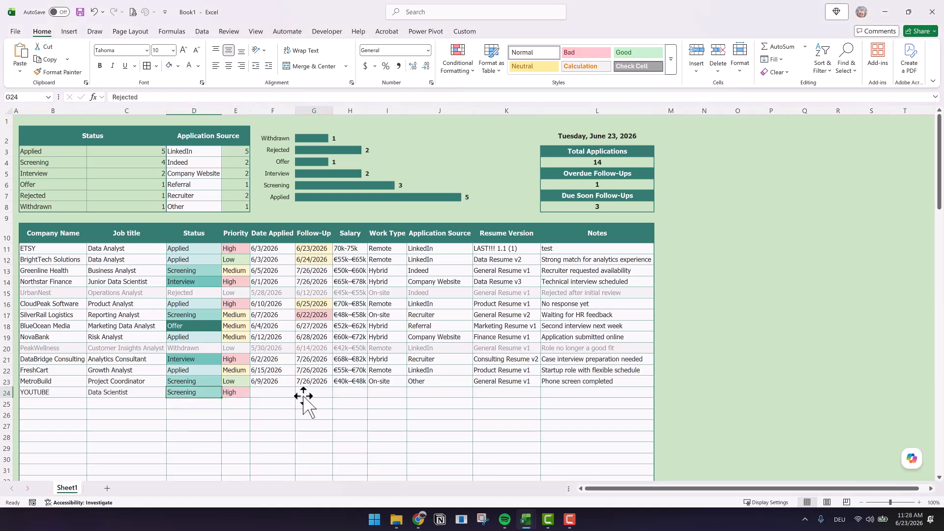
pyautogui.write('6/21')
pyautogui.press('Return')
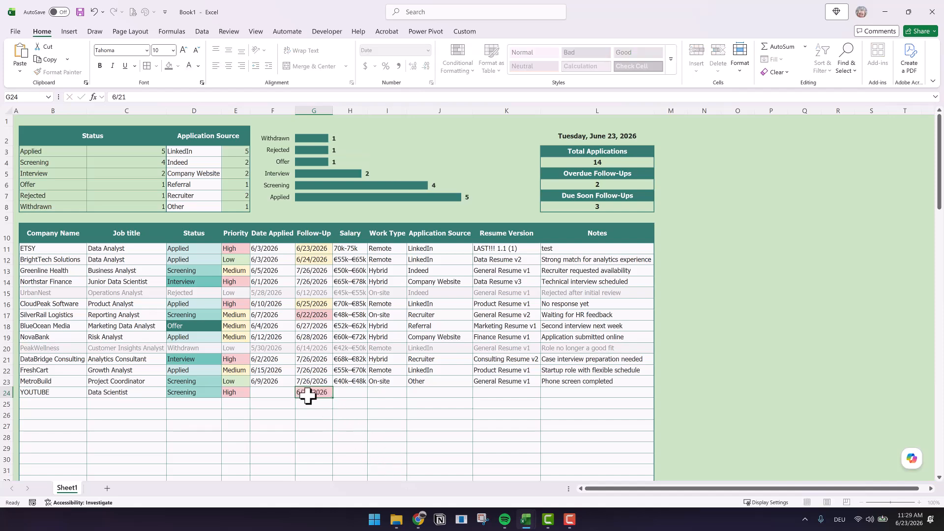
pyautogui.click(309, 393)
pyautogui.write('6')
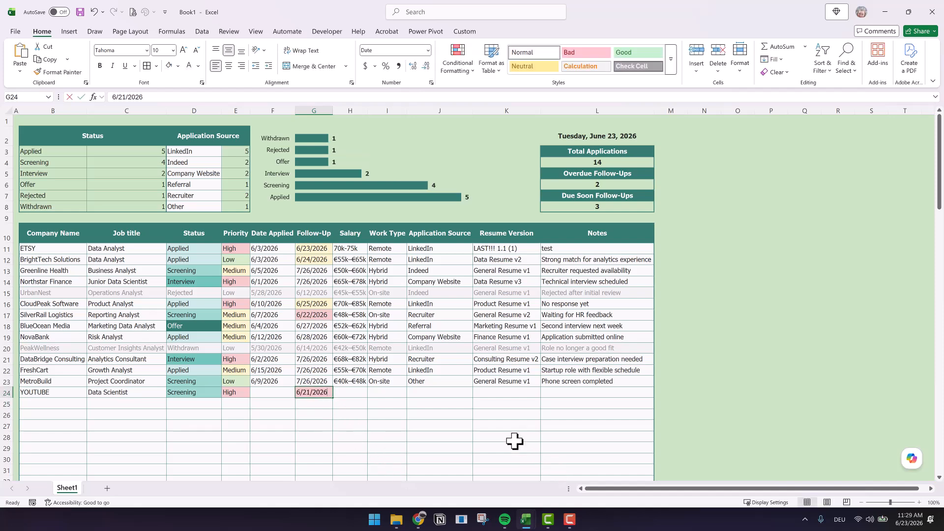
pyautogui.write('/24')
pyautogui.press('Return')
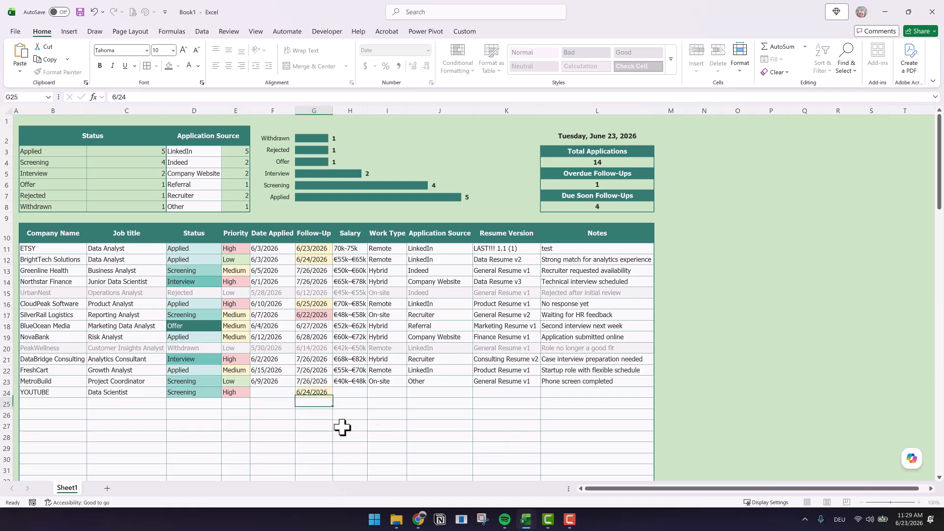
# Set the YOUTUBE row's Follow-Up date to 6/30
pyautogui.click(321, 392)
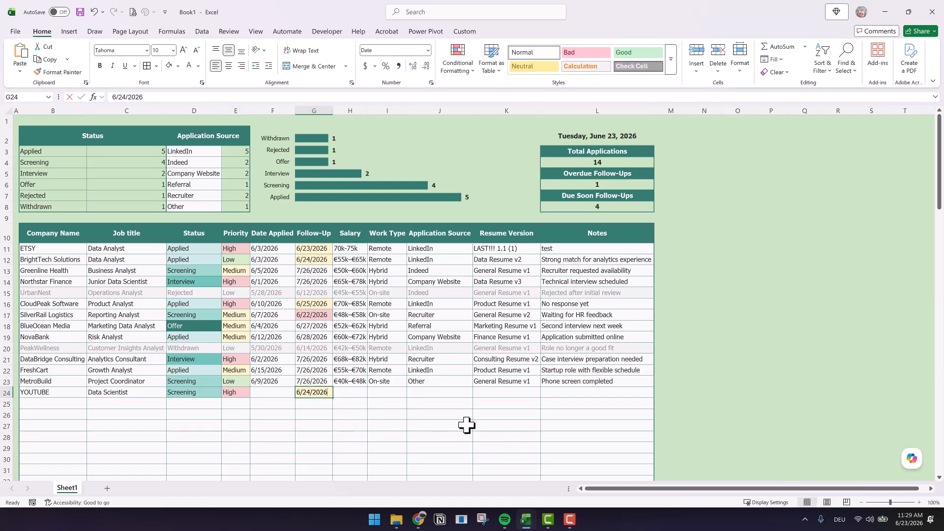
pyautogui.write('6/30')
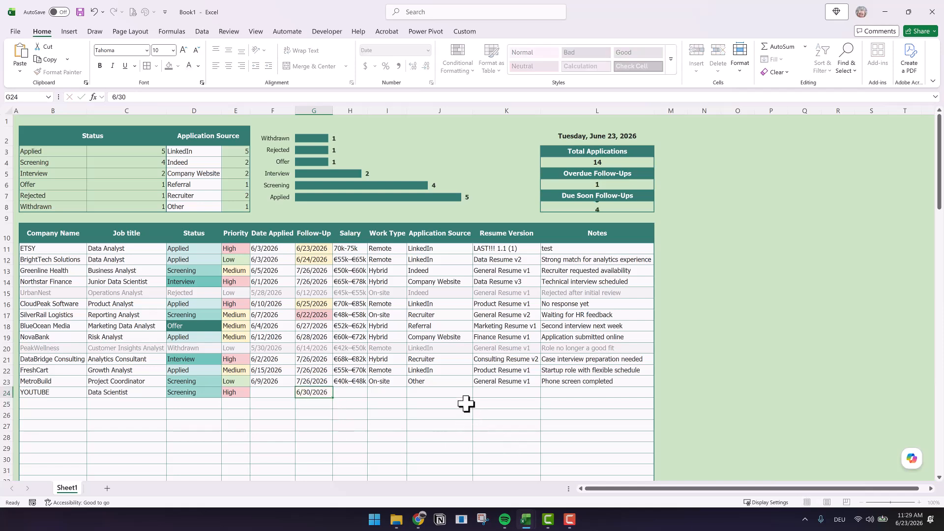